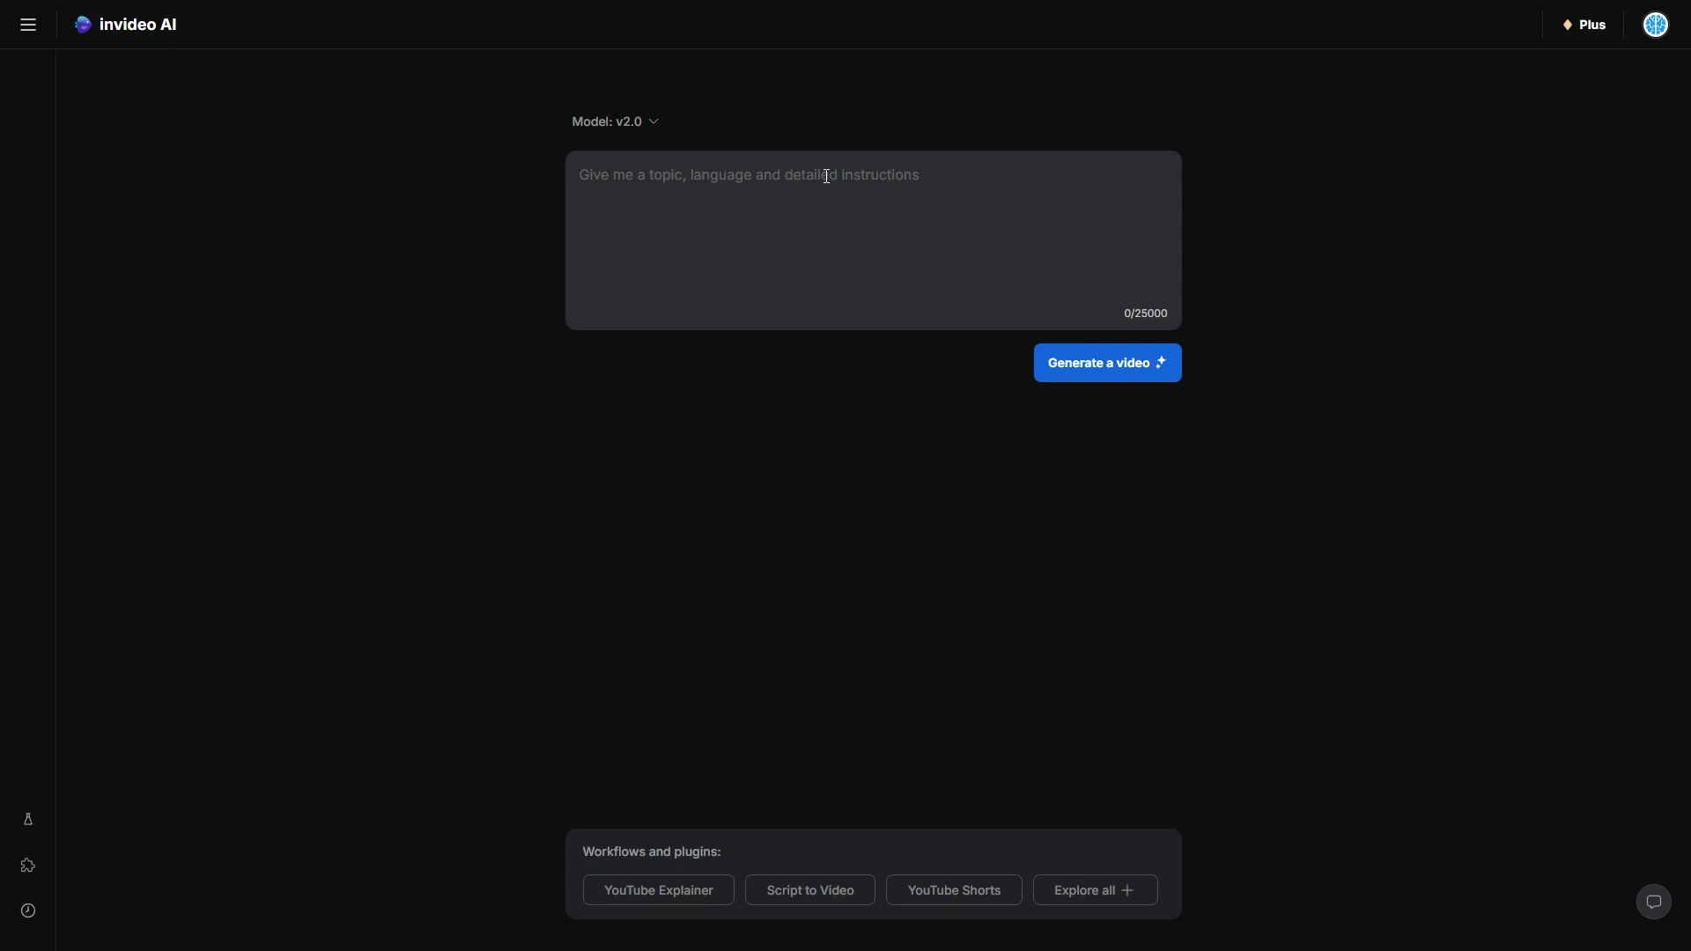
# Keep model v2.0 and type 'Make a video about claimte change' in the prompt box
pyautogui.click(649, 133)
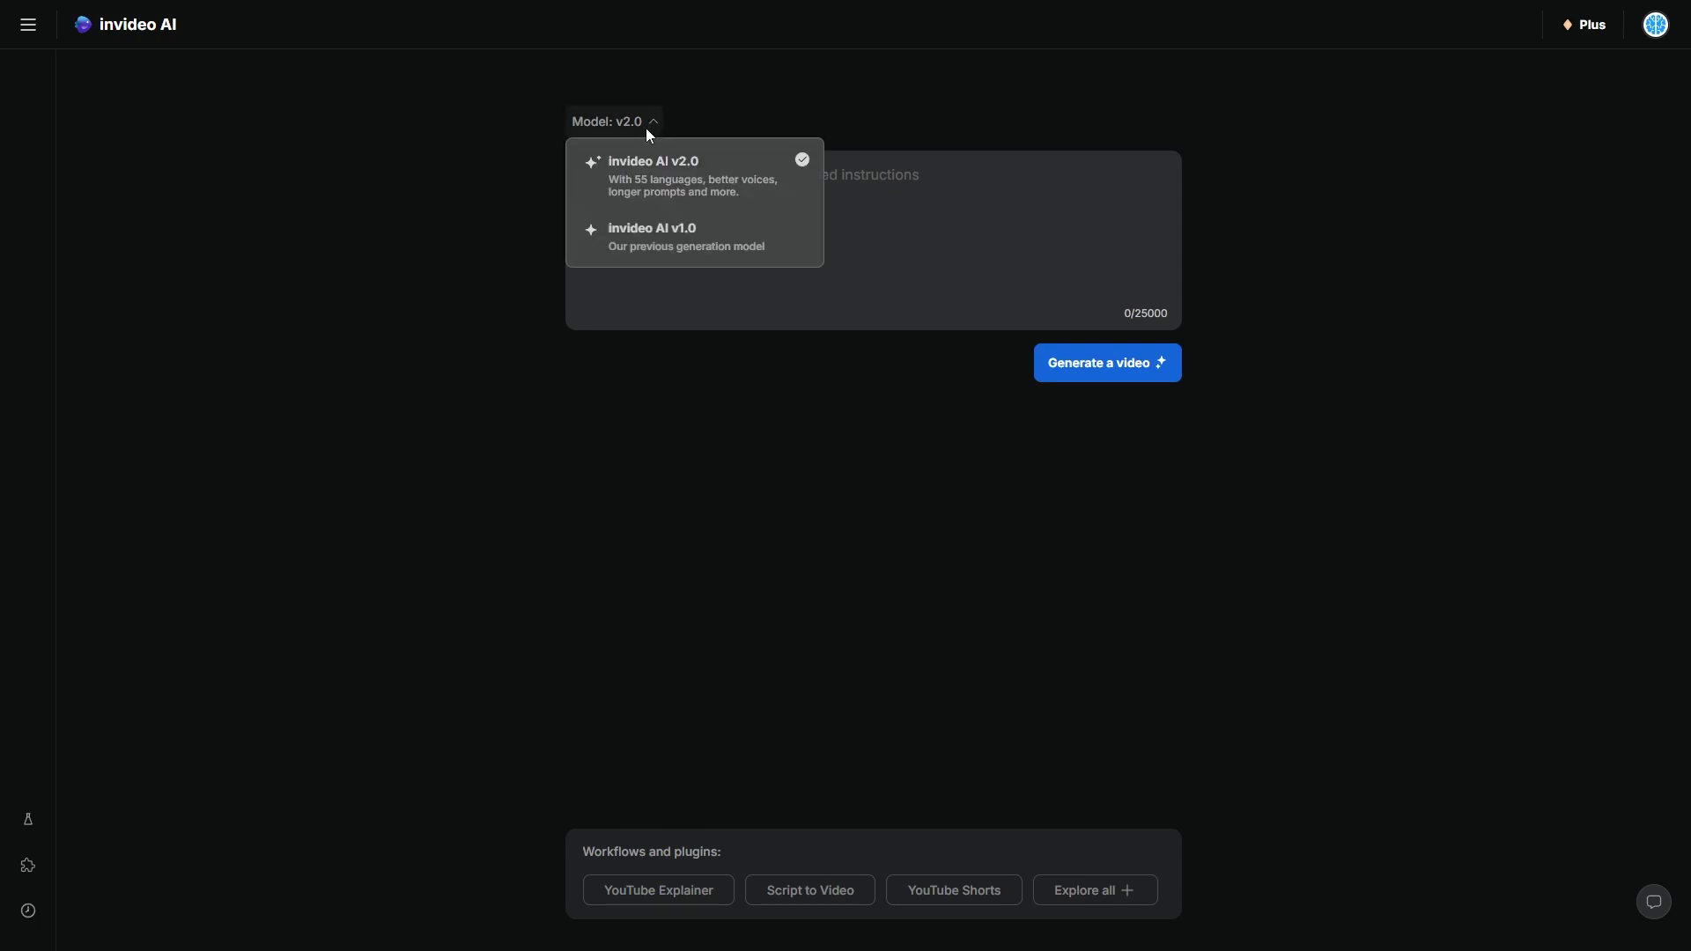
pyautogui.click(645, 135)
pyautogui.click(814, 189)
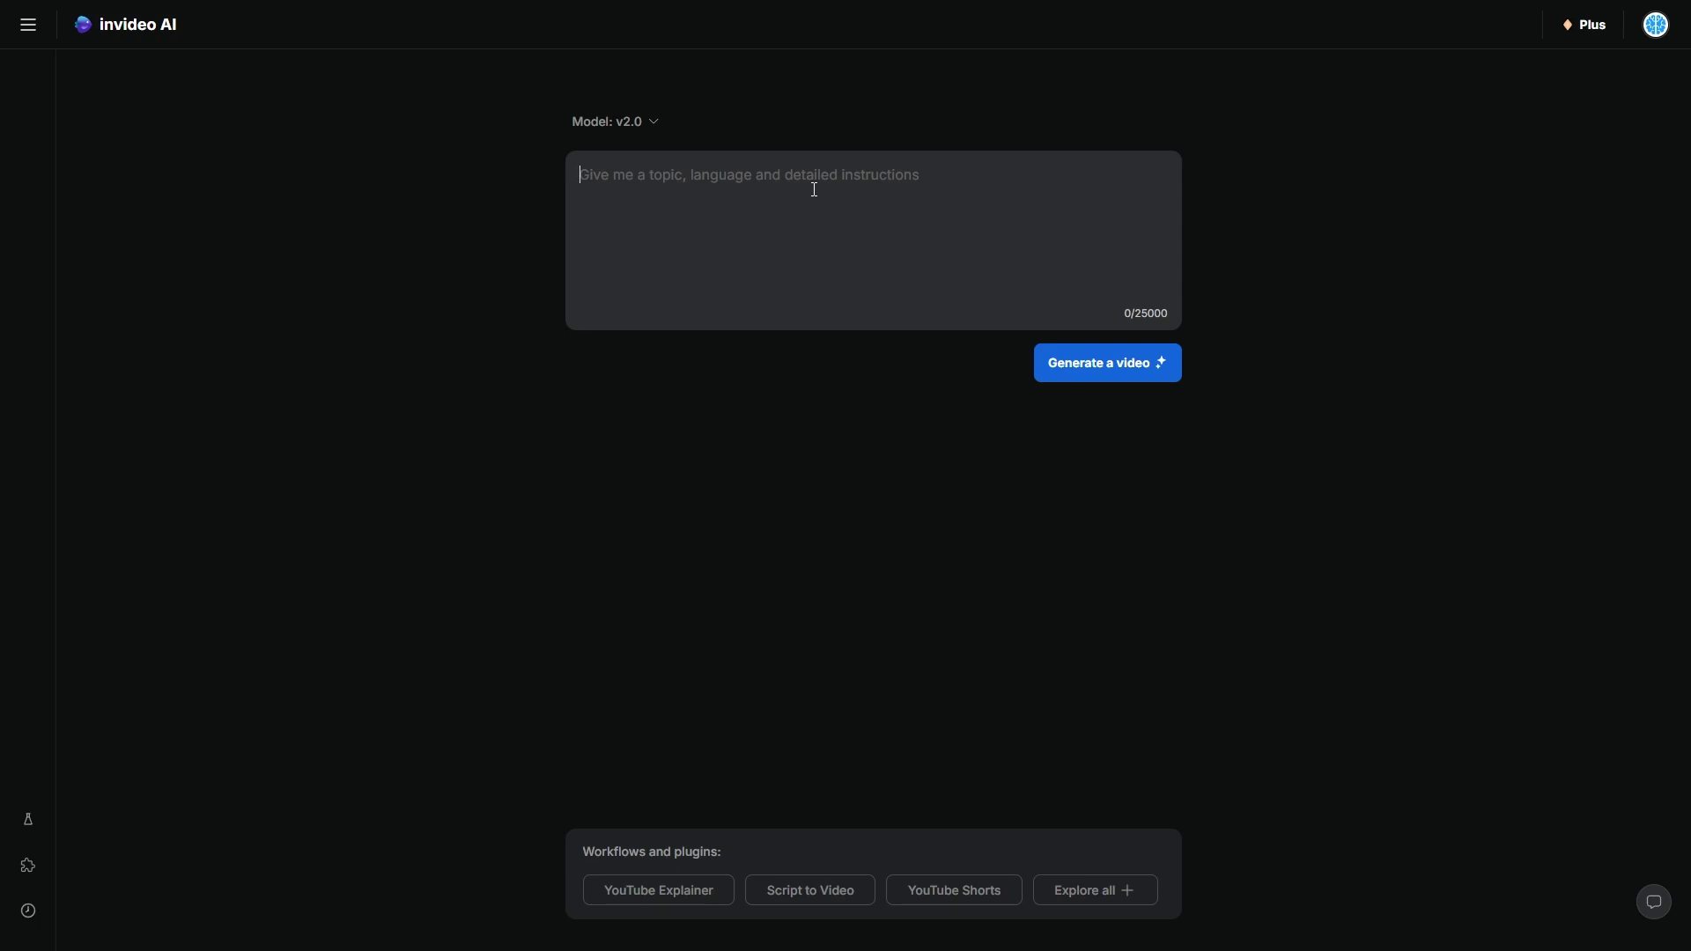
pyautogui.write('Make a video')
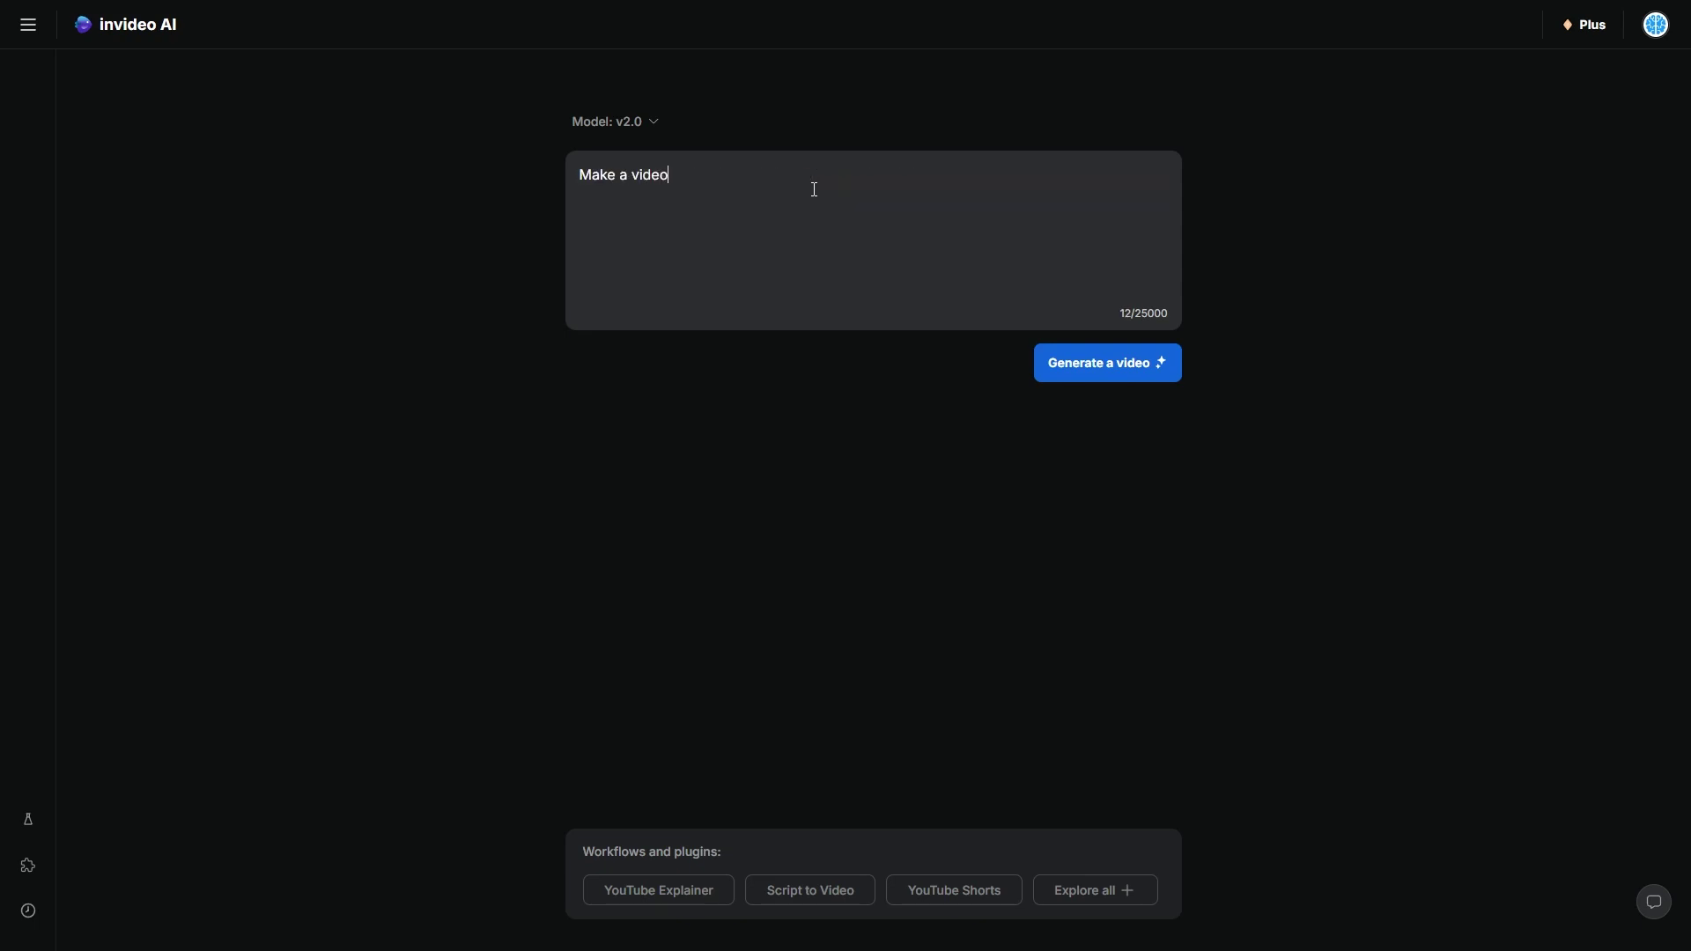
pyautogui.write(' about claimte change')
# Correct 'claimte' to 'climate' and open the YouTube Explainer form with a 2-minute length
pyautogui.rightClick(742, 180)
pyautogui.click(770, 196)
pyautogui.click(656, 889)
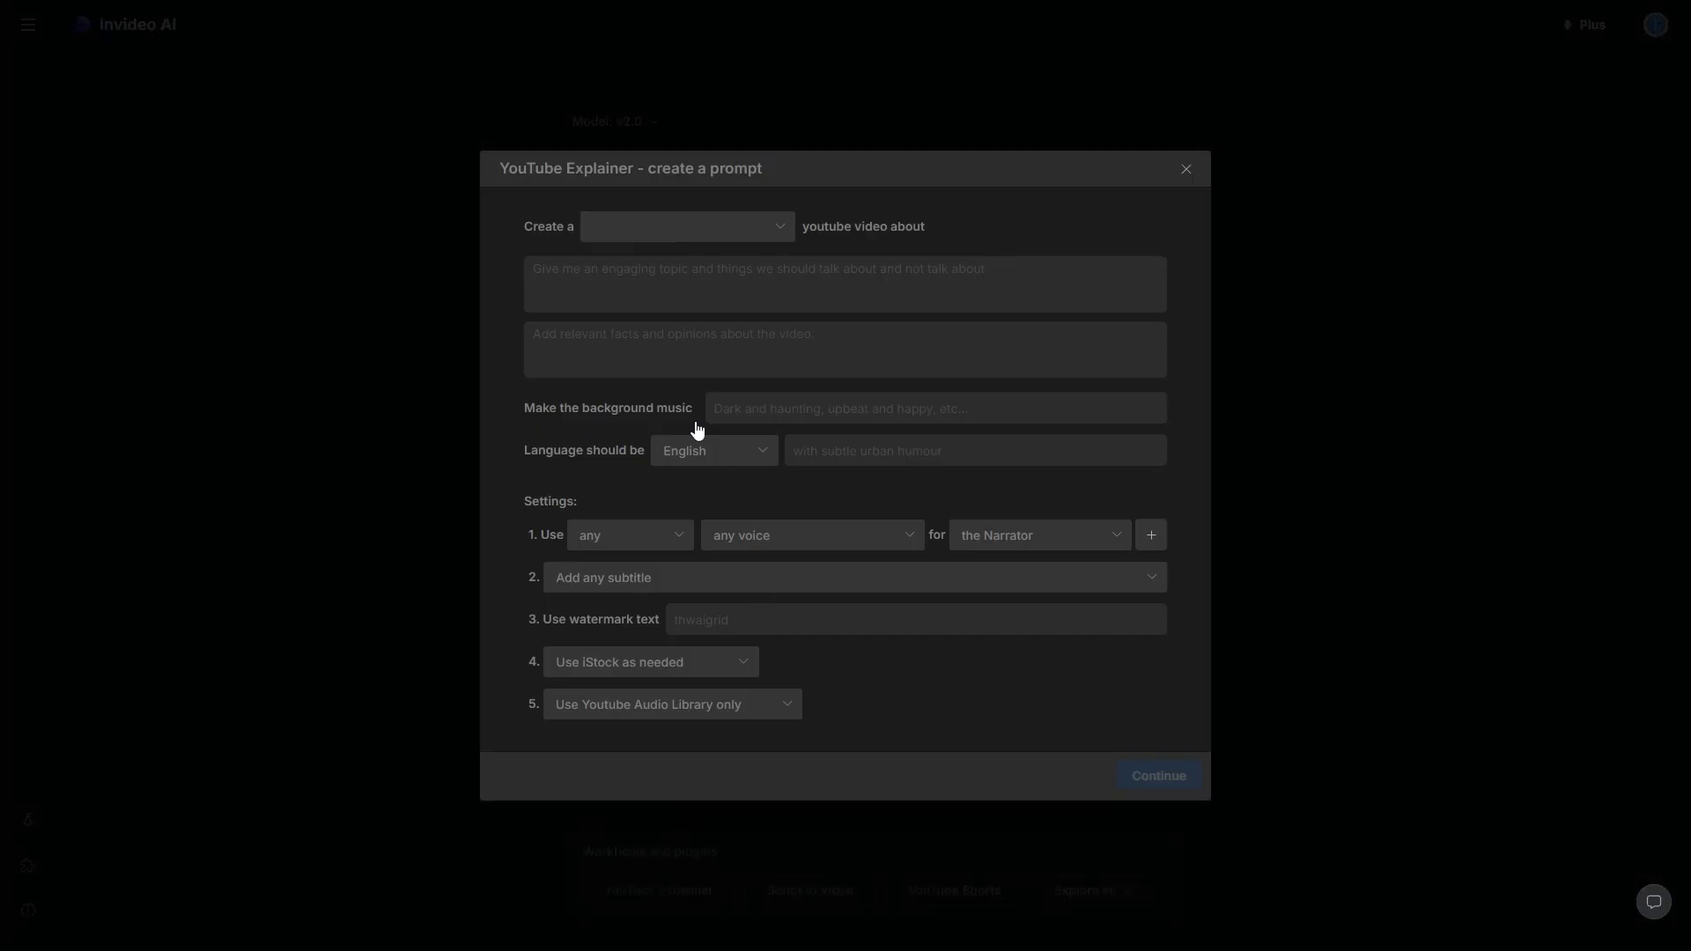
pyautogui.click(739, 282)
pyautogui.click(739, 229)
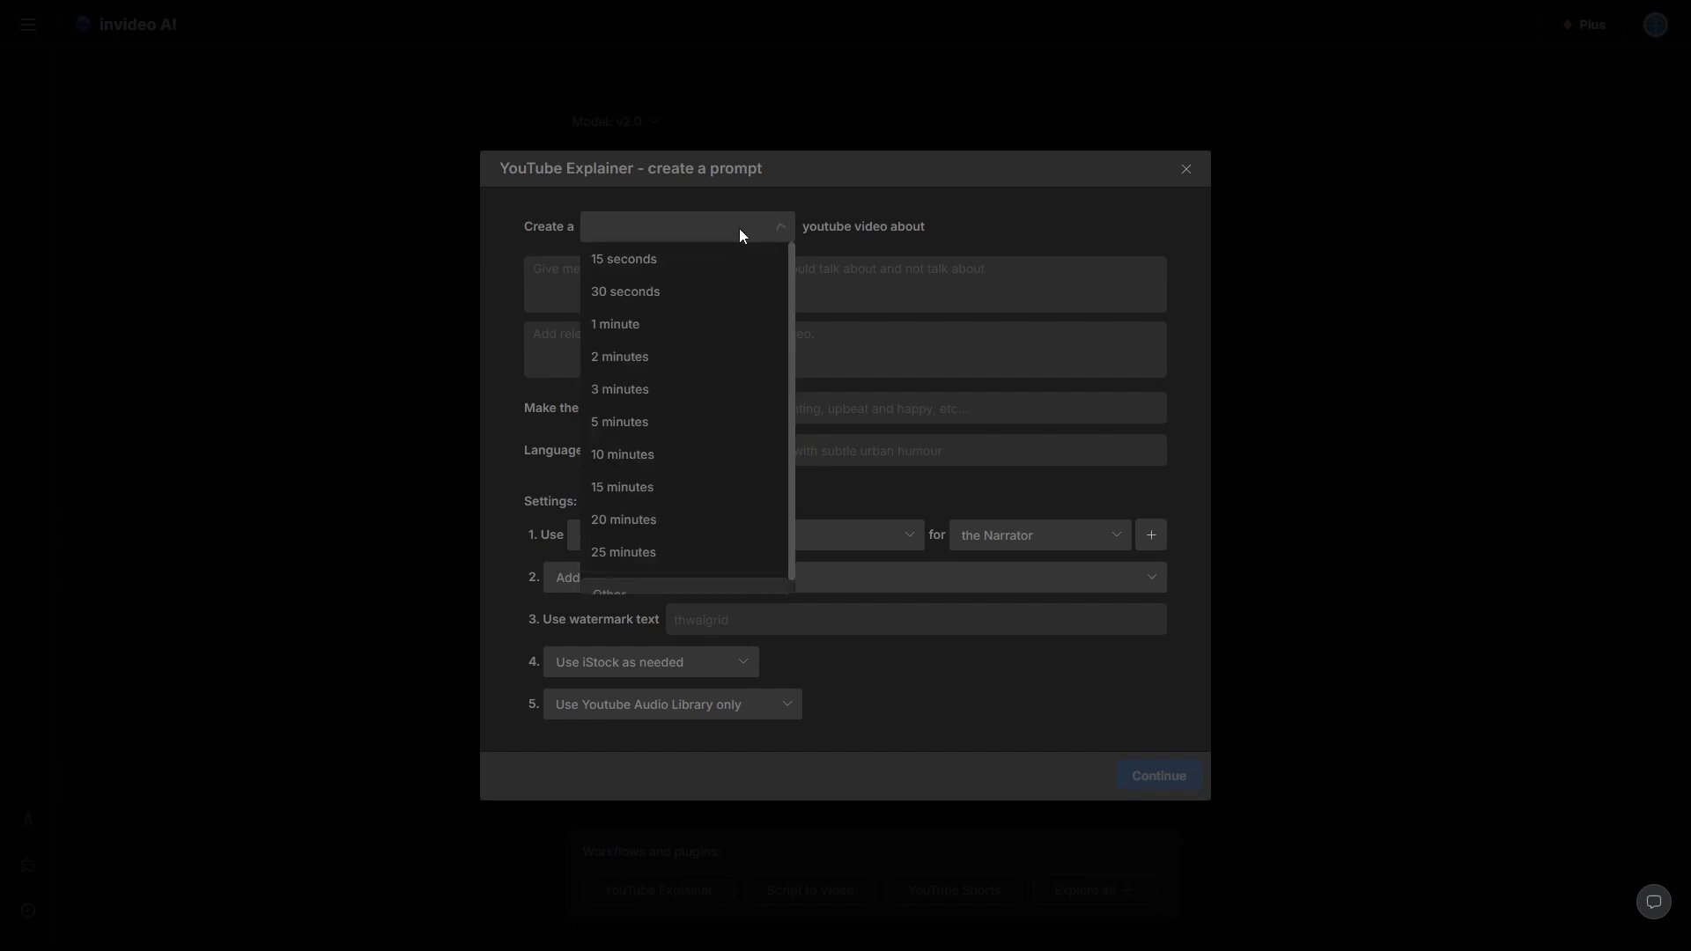
pyautogui.click(648, 359)
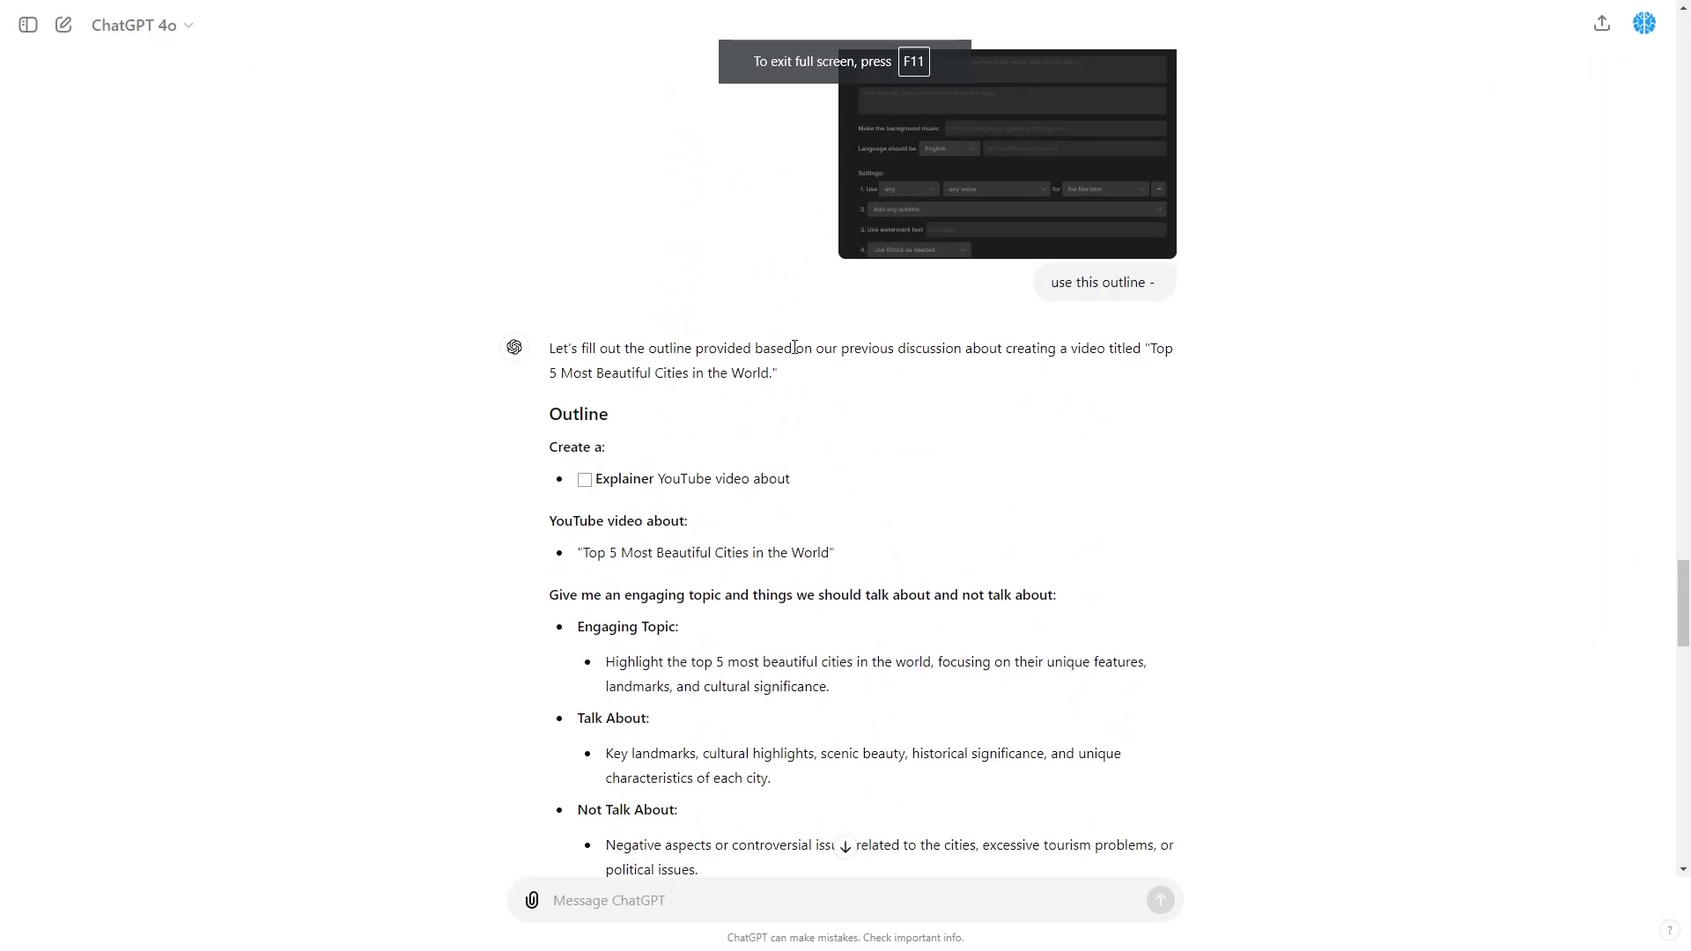
# Select ChatGPT's outline from 'Create a:' to the end and copy it
pyautogui.scroll(-2, 794, 347)
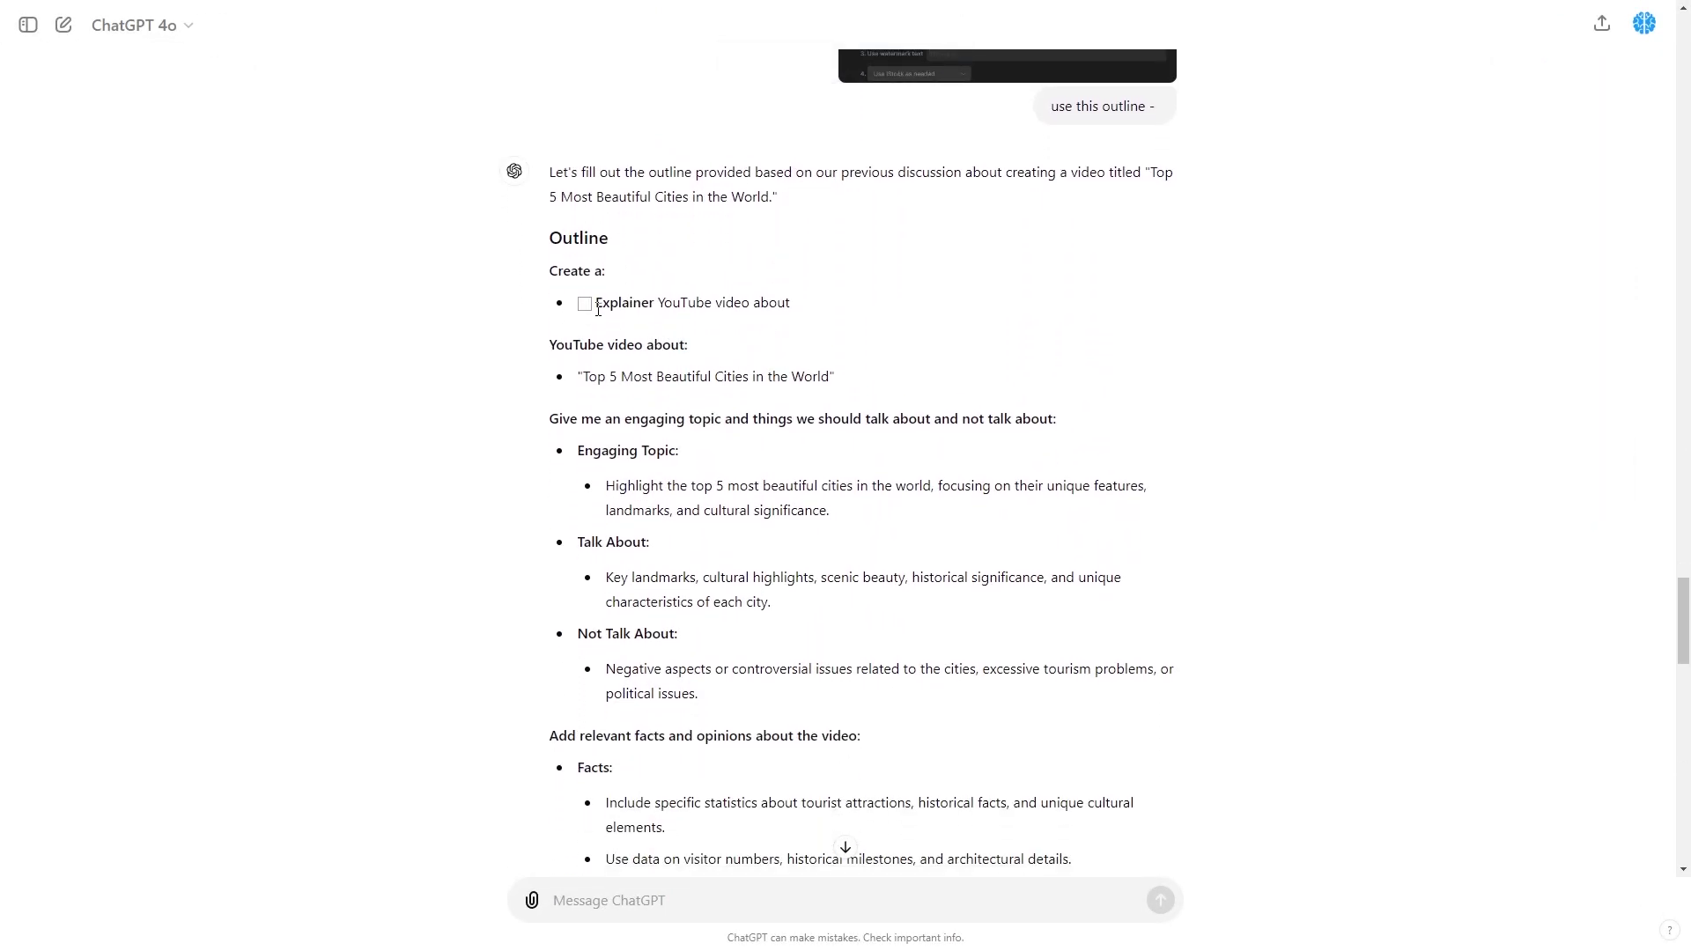
pyautogui.scroll(-1, 613, 294)
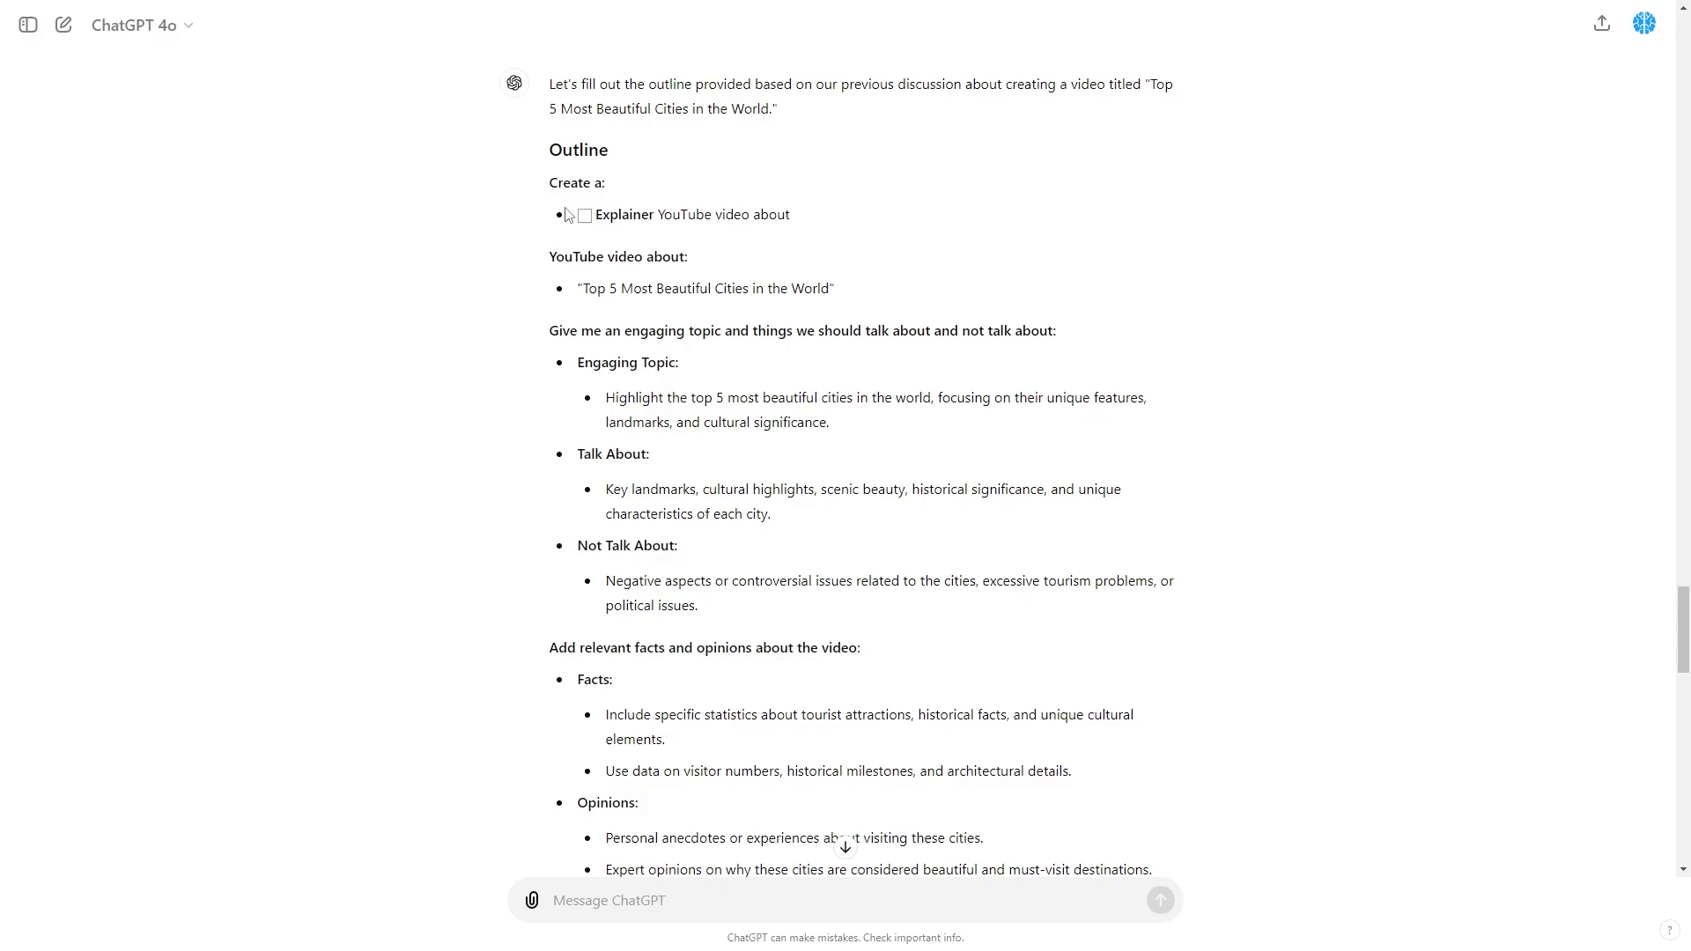
pyautogui.moveTo(551, 181); pyautogui.dragTo(1003, 698)
pyautogui.scroll(-10, 766, 557)
pyautogui.rightClick(879, 675)
pyautogui.press('Escape')
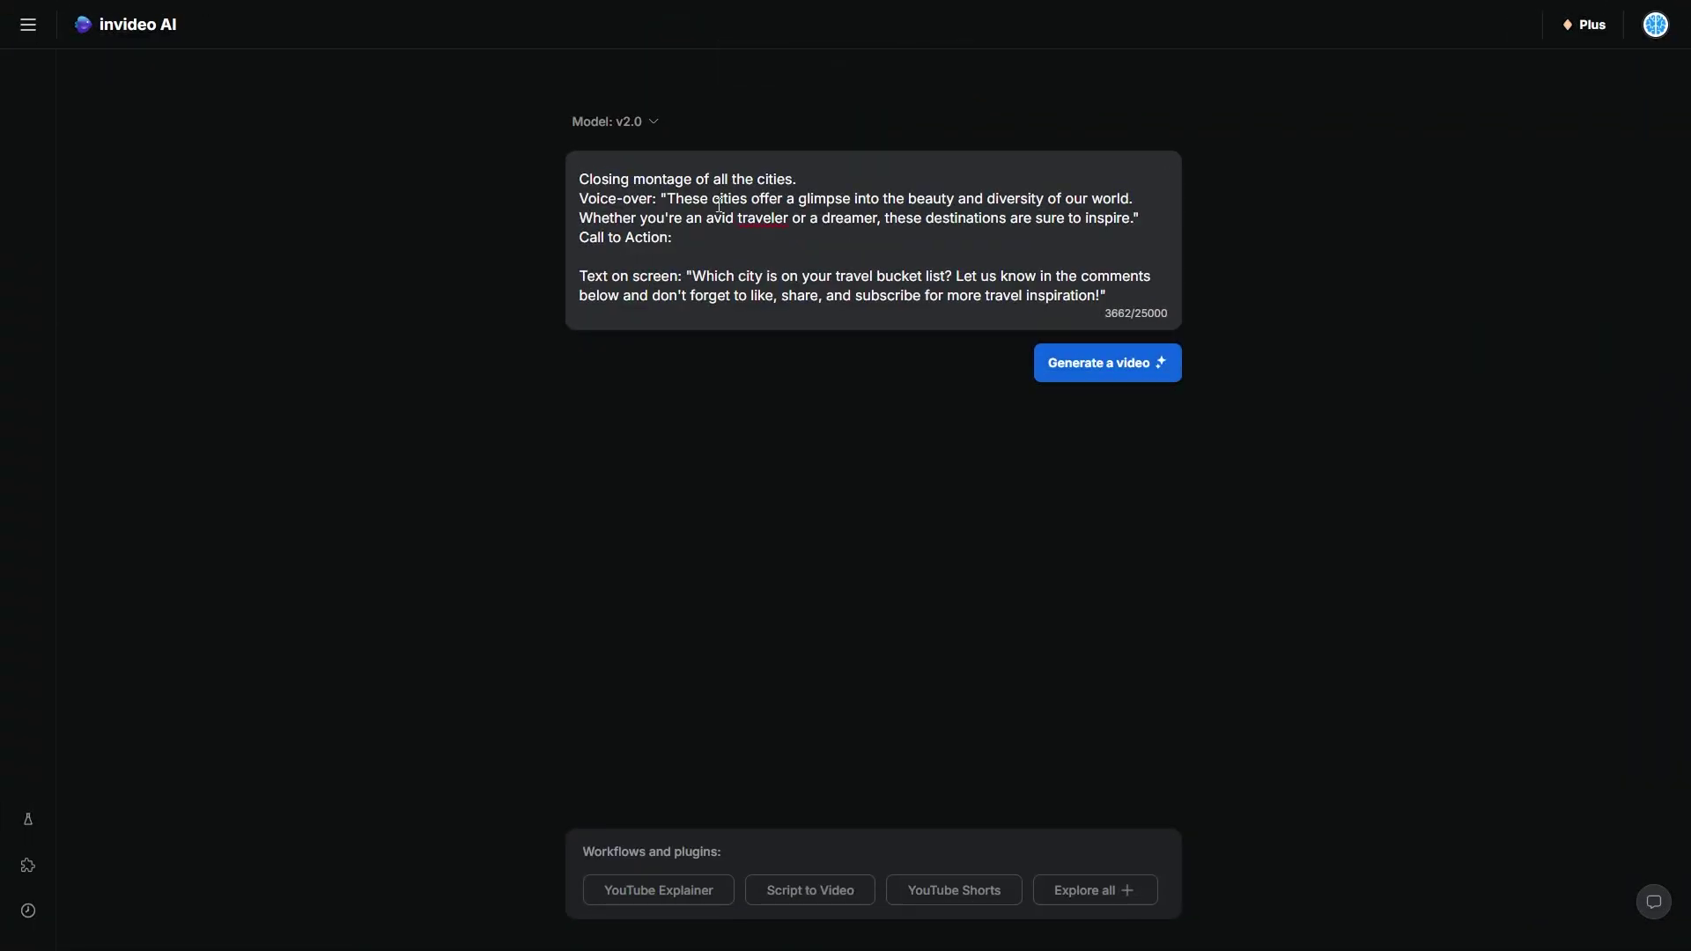
# Delete the entire pasted script from the invideo AI prompt box
pyautogui.scroll(5, 724, 201)
pyautogui.scroll(10, 738, 199)
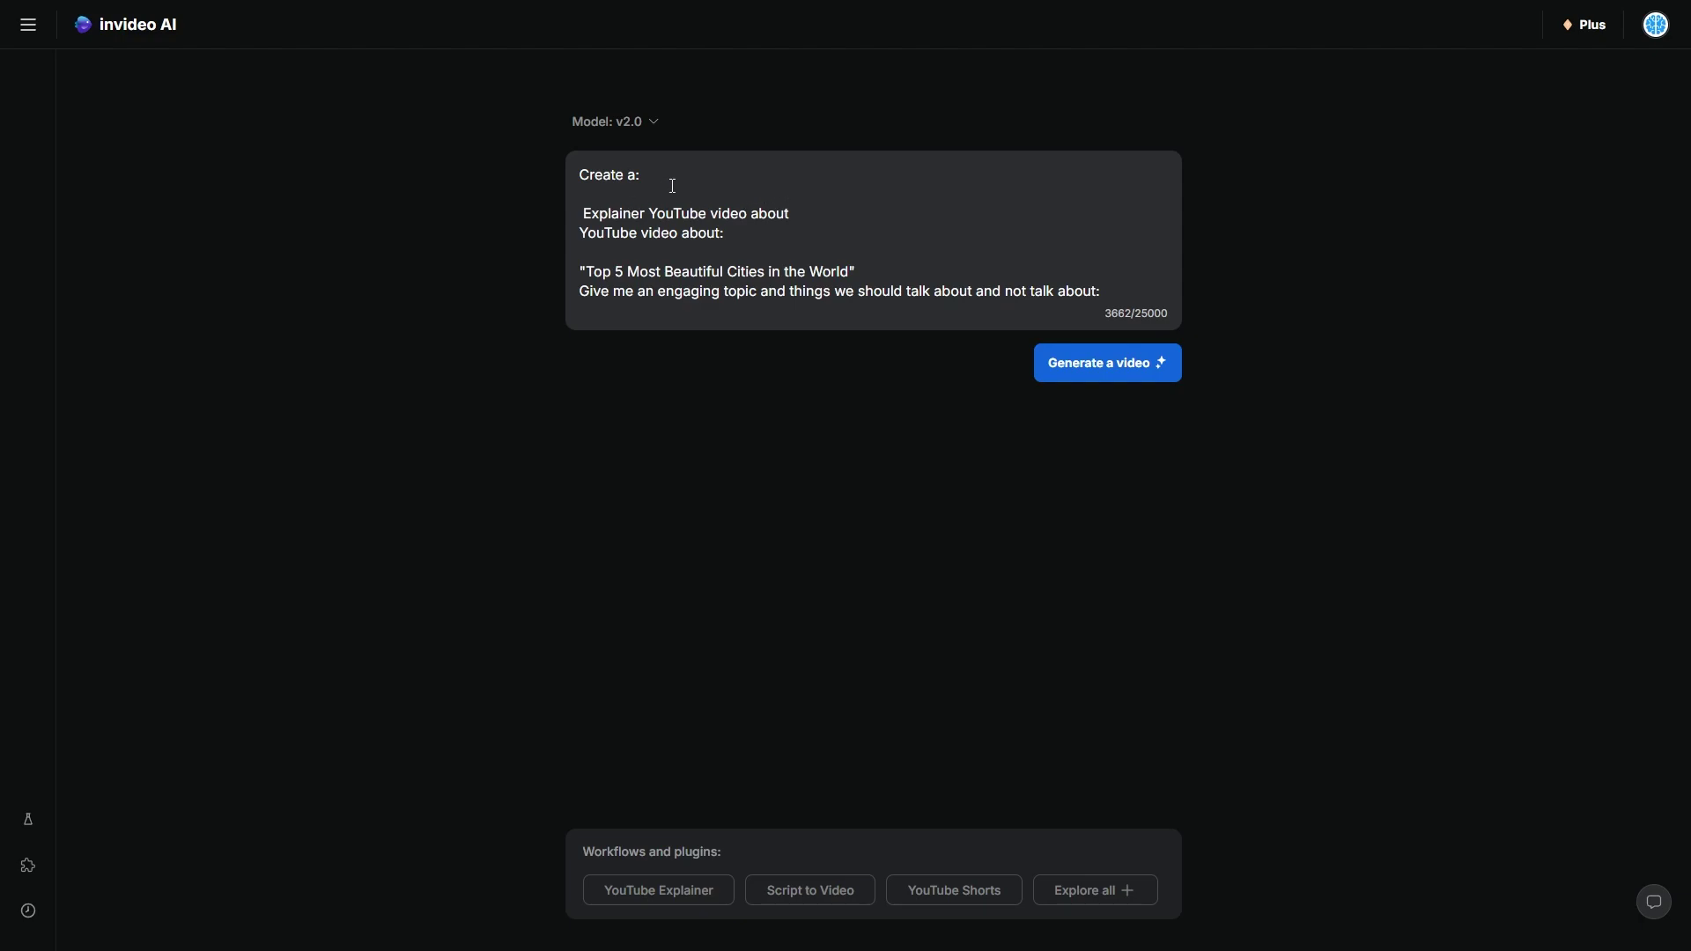
pyautogui.moveTo(683, 177); pyautogui.dragTo(576, 175)
pyautogui.hotkey('ctrl', 'a')
pyautogui.press('BackSpace')
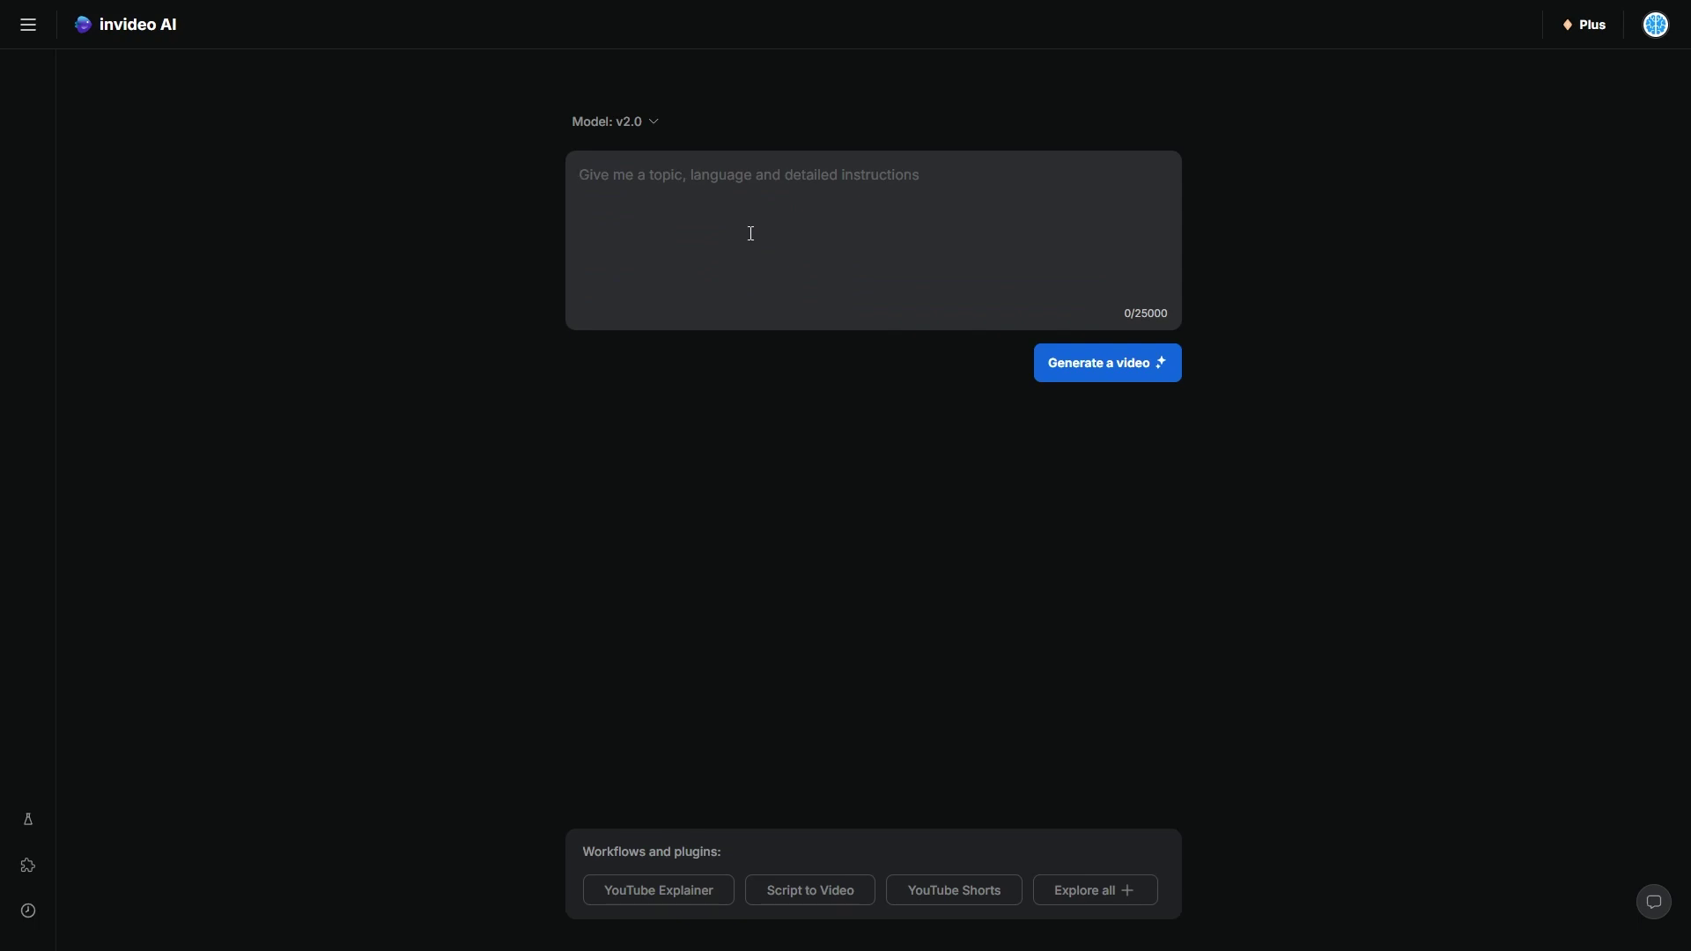
# Try the prompt 'make a video on the top 5 cities', erase it, and open YouTube Explainer
pyautogui.write('make a video')
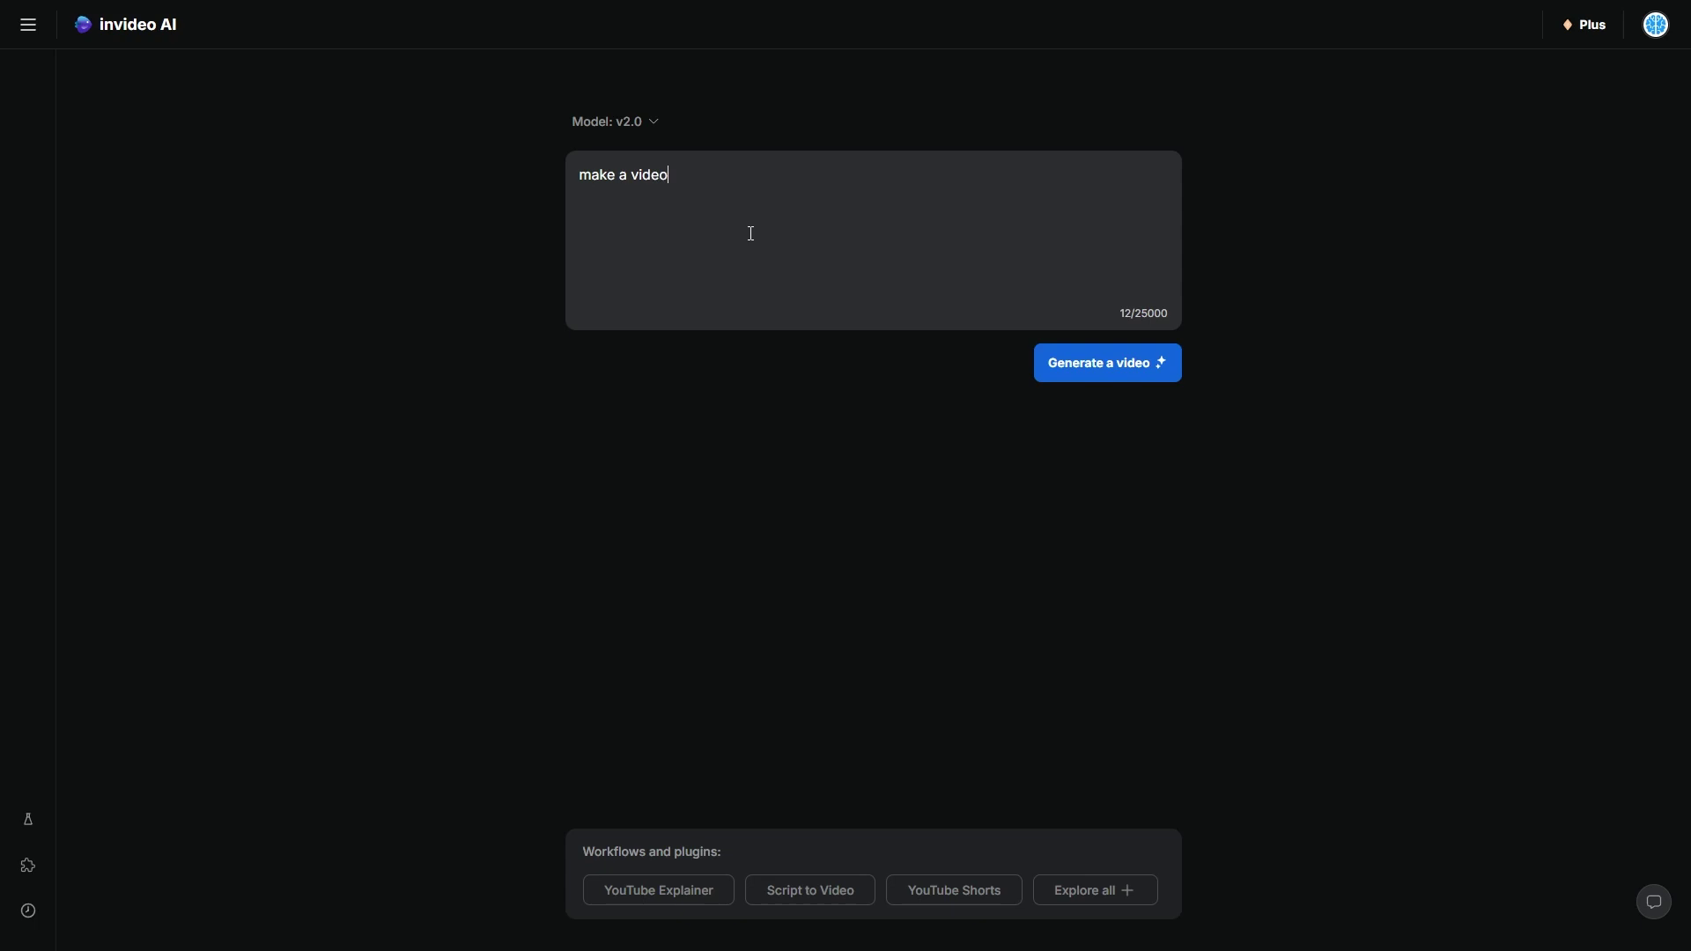
pyautogui.write(' on the top 5 cities')
pyautogui.hotkey('ctrl', 'a')
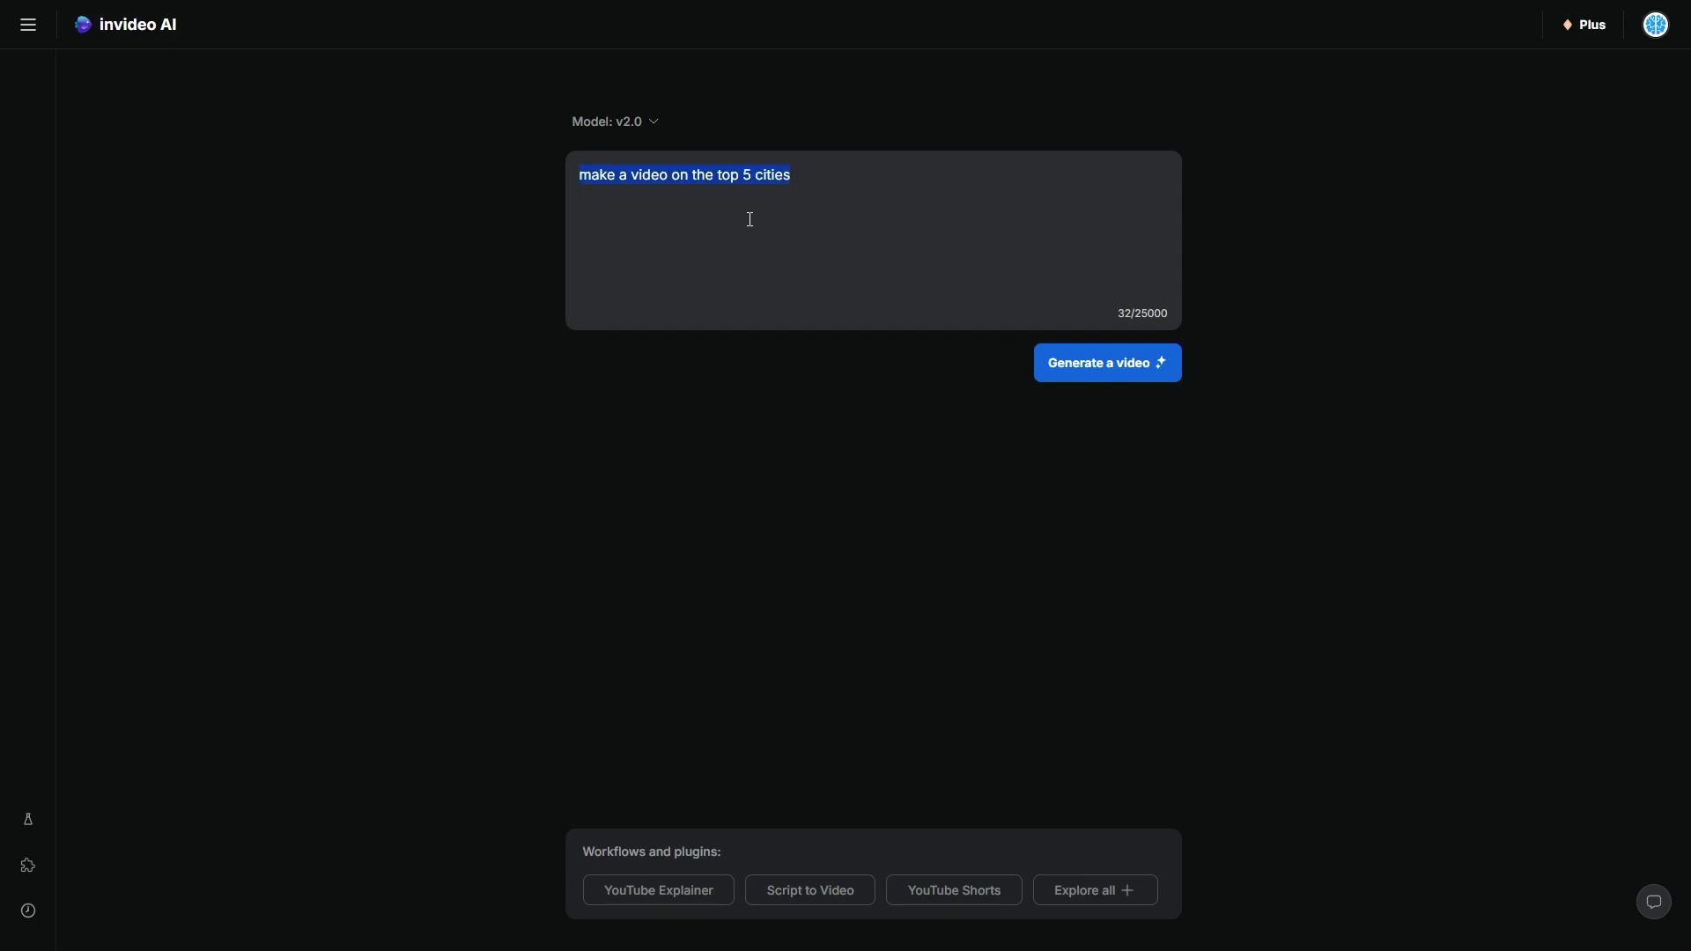
pyautogui.press('BackSpace')
pyautogui.click(679, 891)
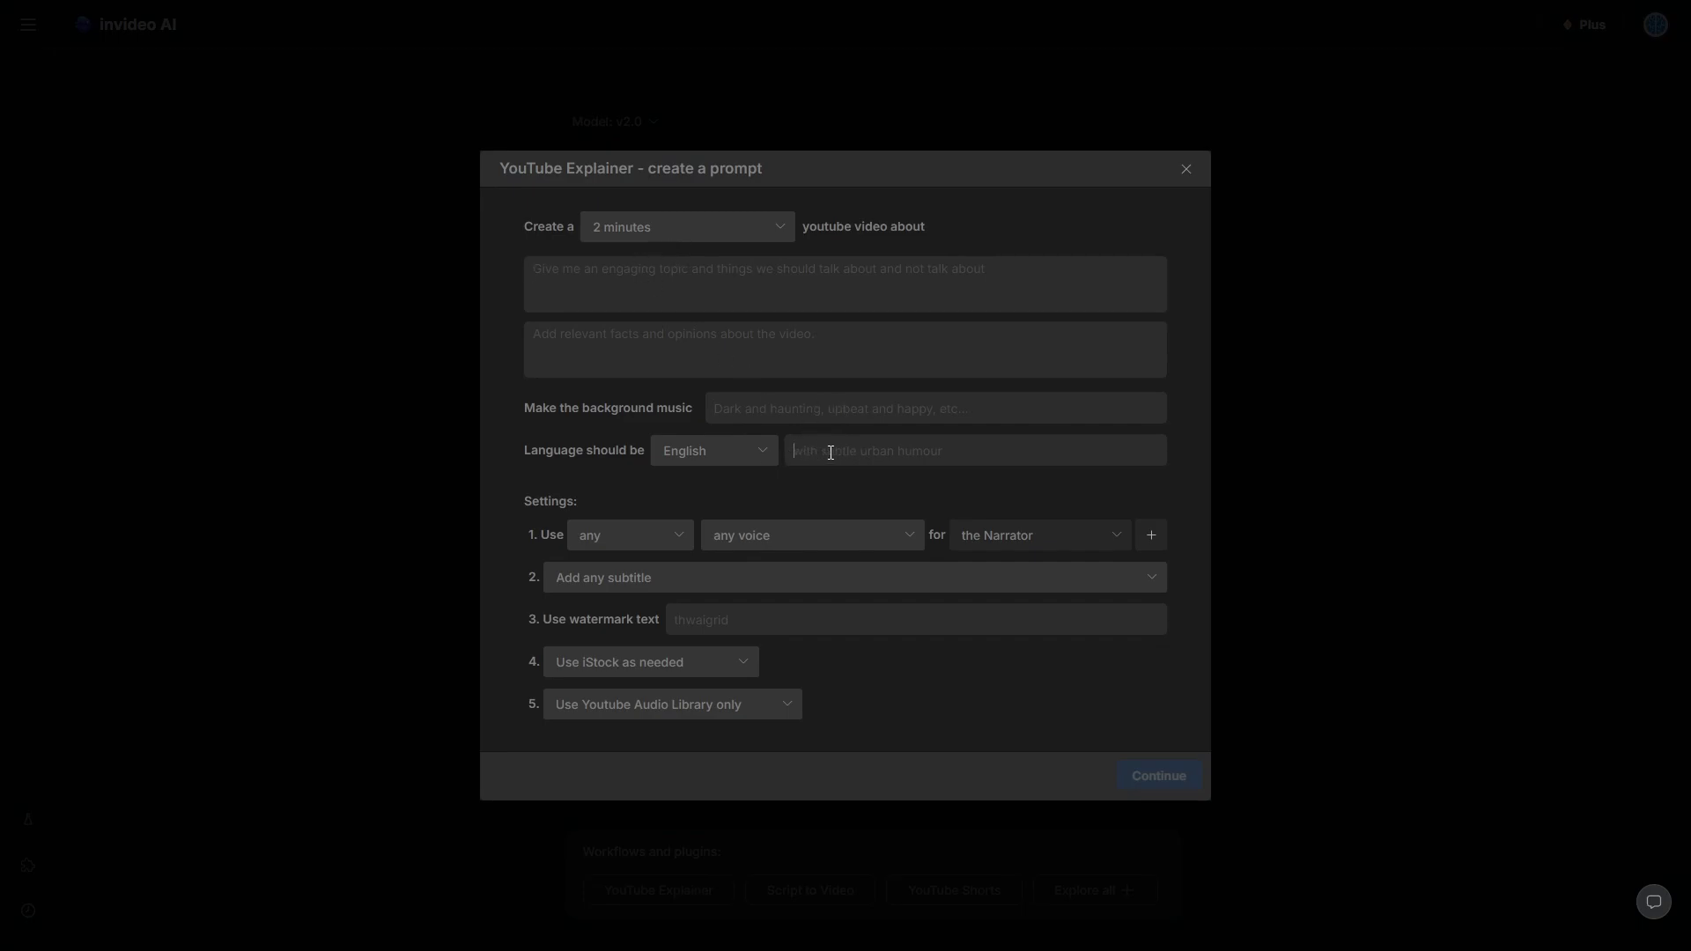
# Set the narrator to a male, clear American voice and close the YouTube Explainer form
pyautogui.click(649, 536)
pyautogui.click(630, 598)
pyautogui.click(770, 536)
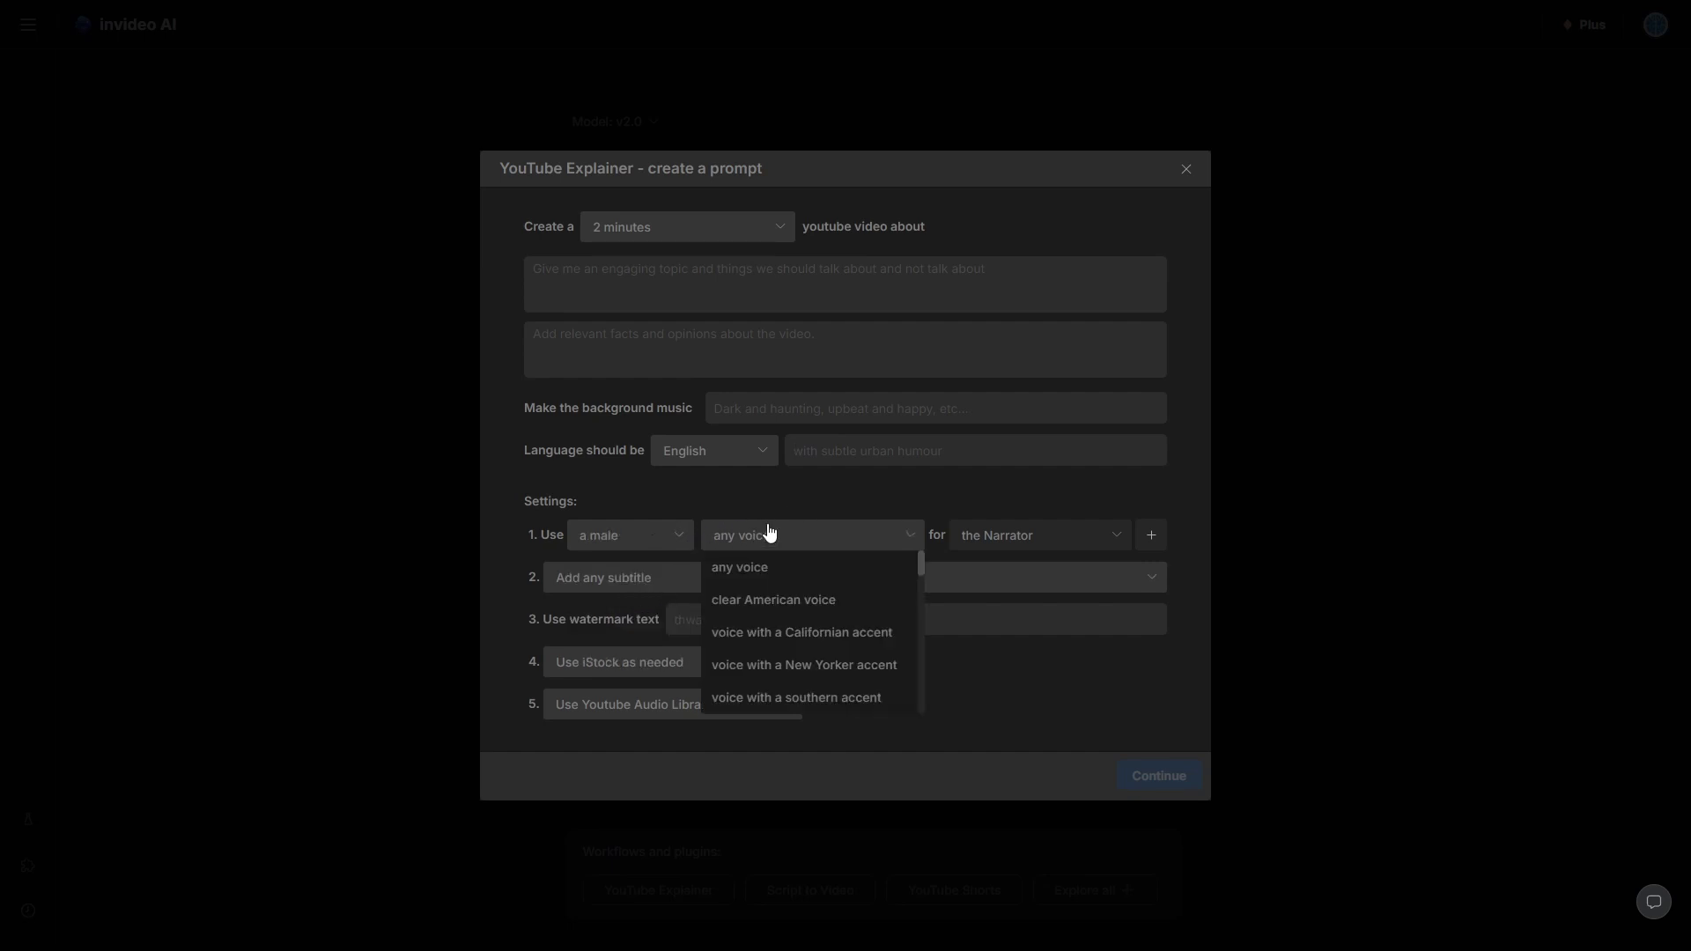
pyautogui.click(802, 600)
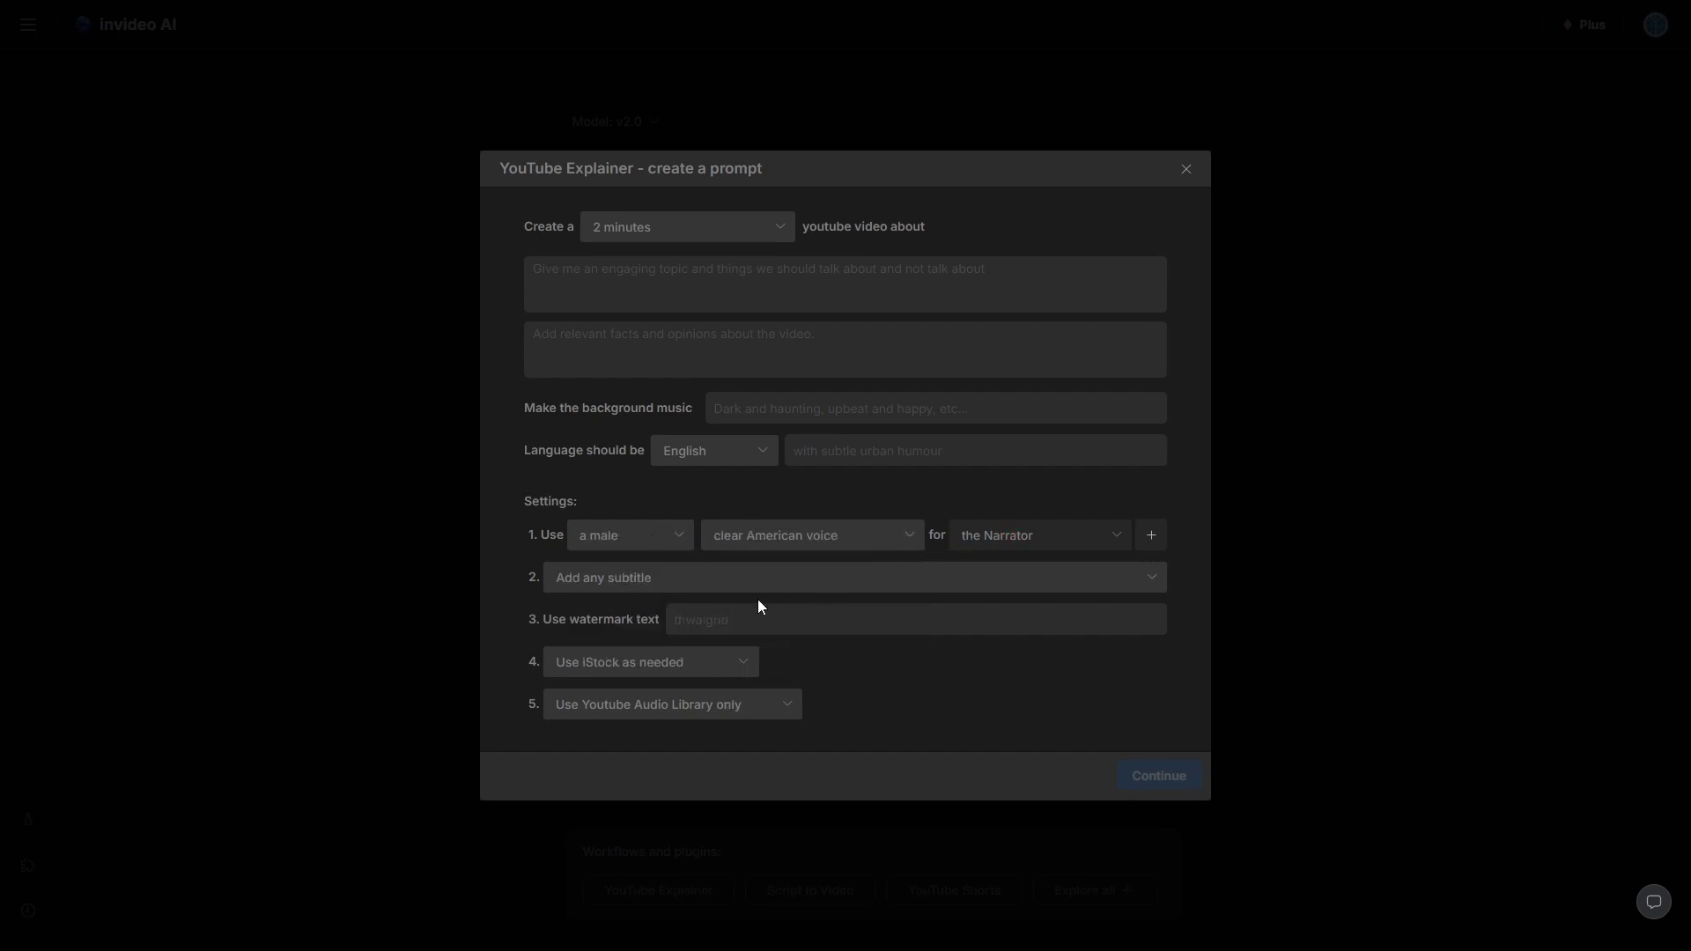
pyautogui.click(705, 578)
pyautogui.click(1000, 507)
pyautogui.click(1183, 171)
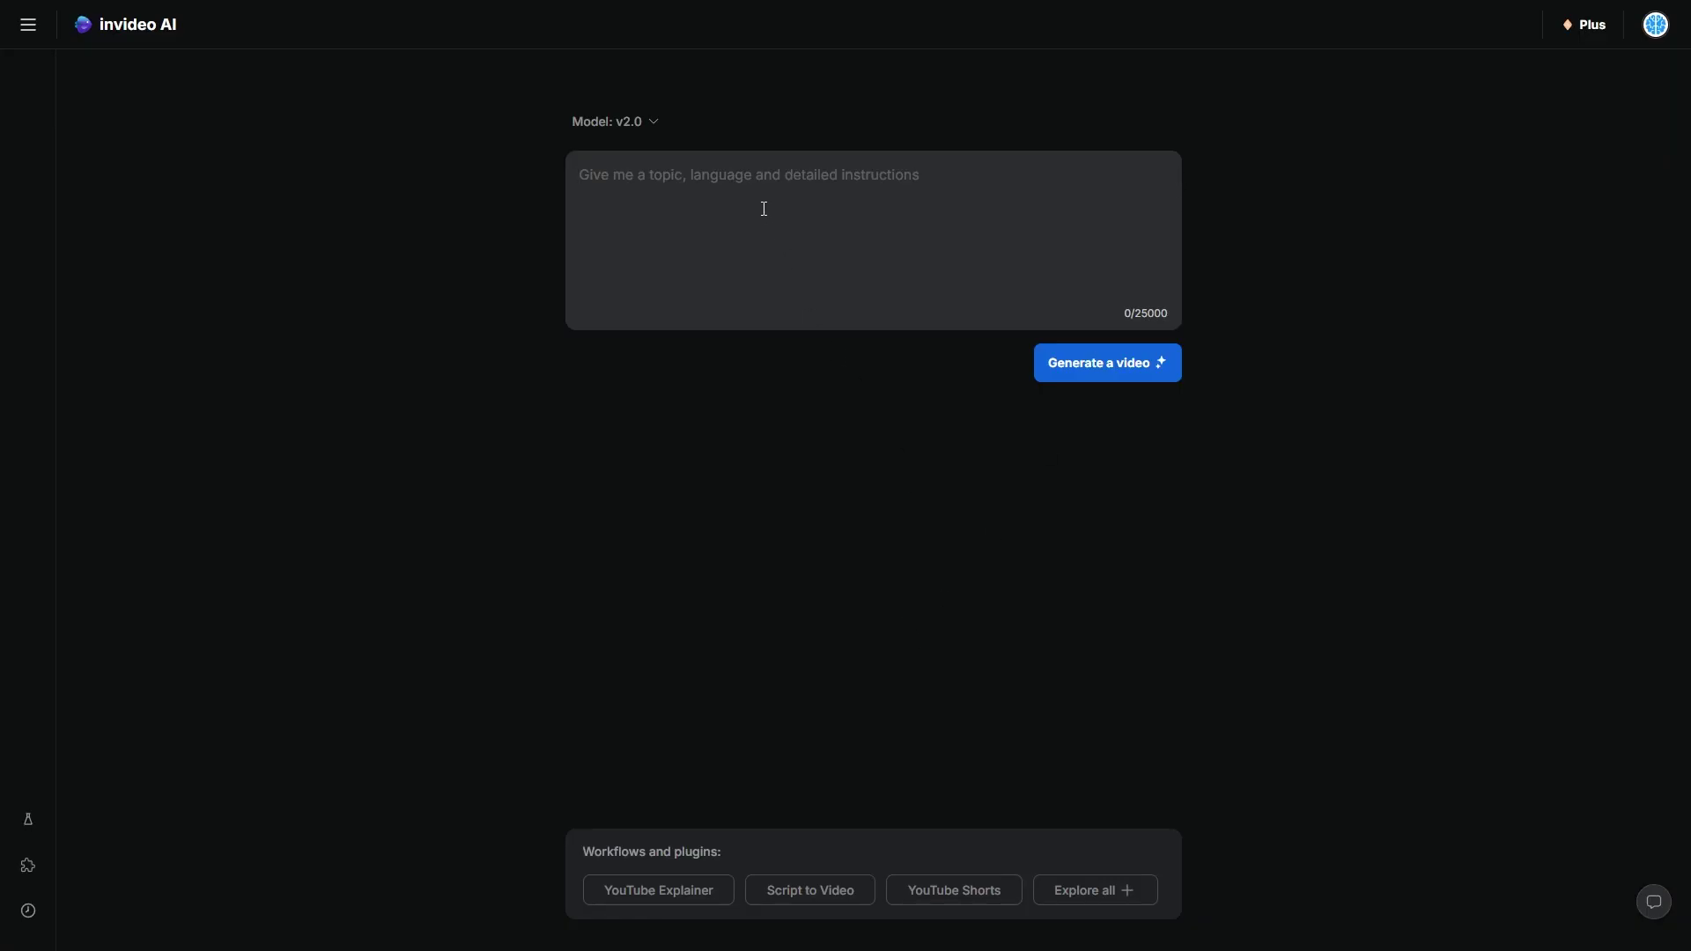
# Paste the full city script back into the prompt and correct 'traveler' to 'traveller'
pyautogui.hotkey('ctrl', 'v')
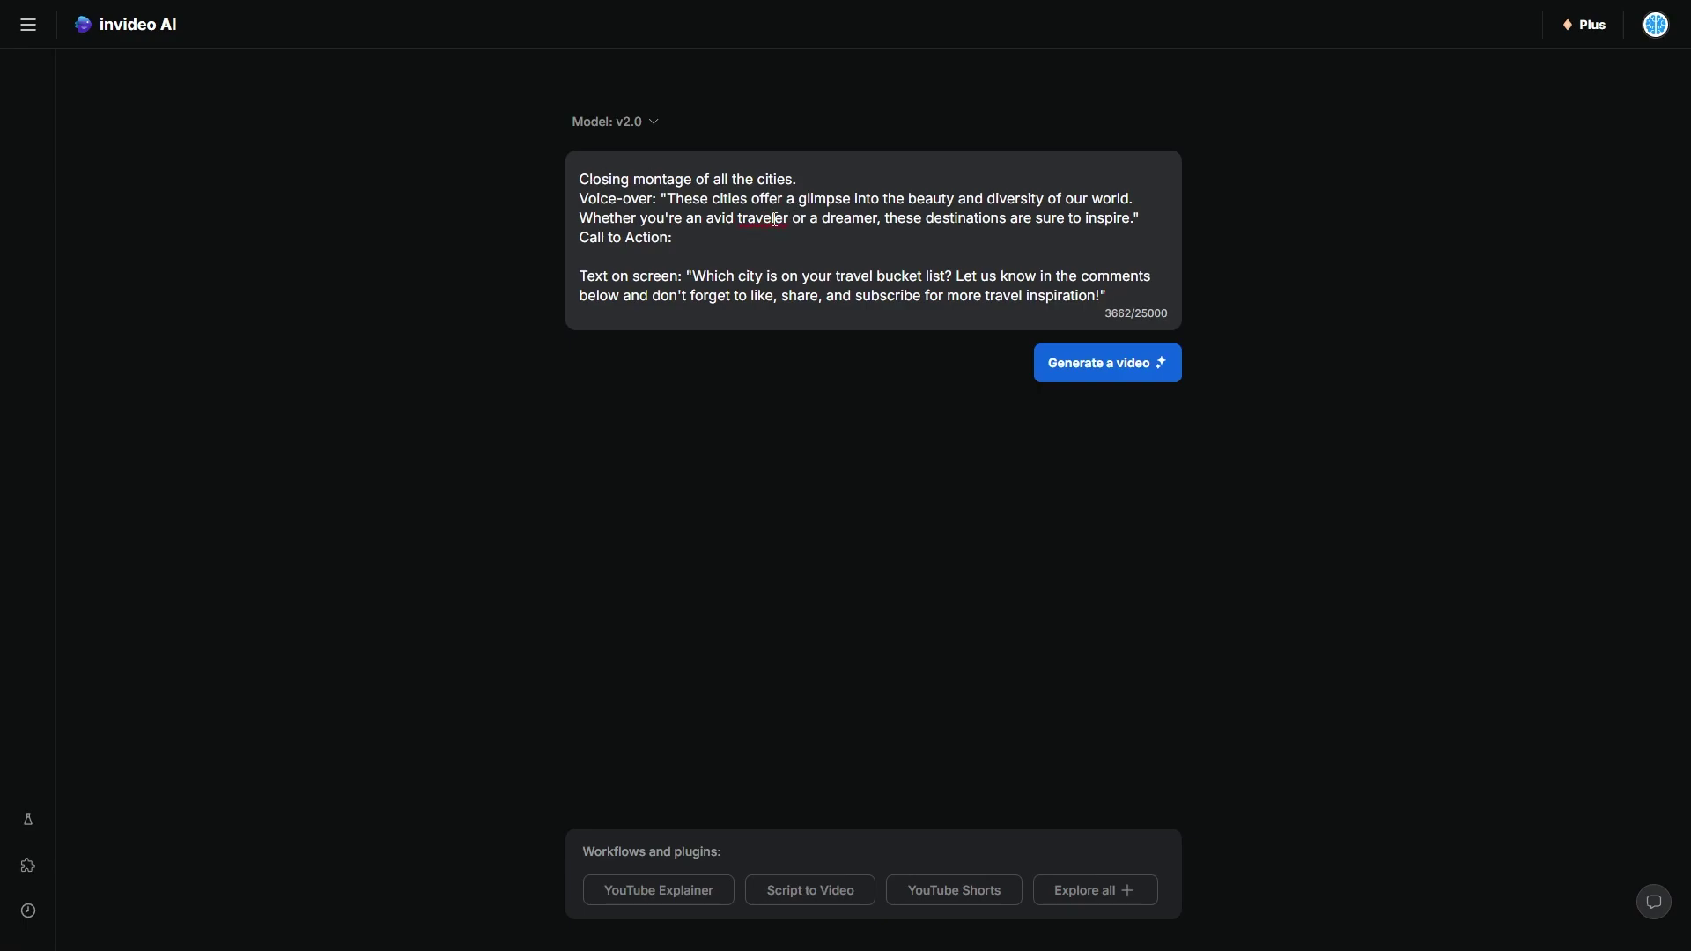
pyautogui.rightClick(765, 218)
pyautogui.click(806, 238)
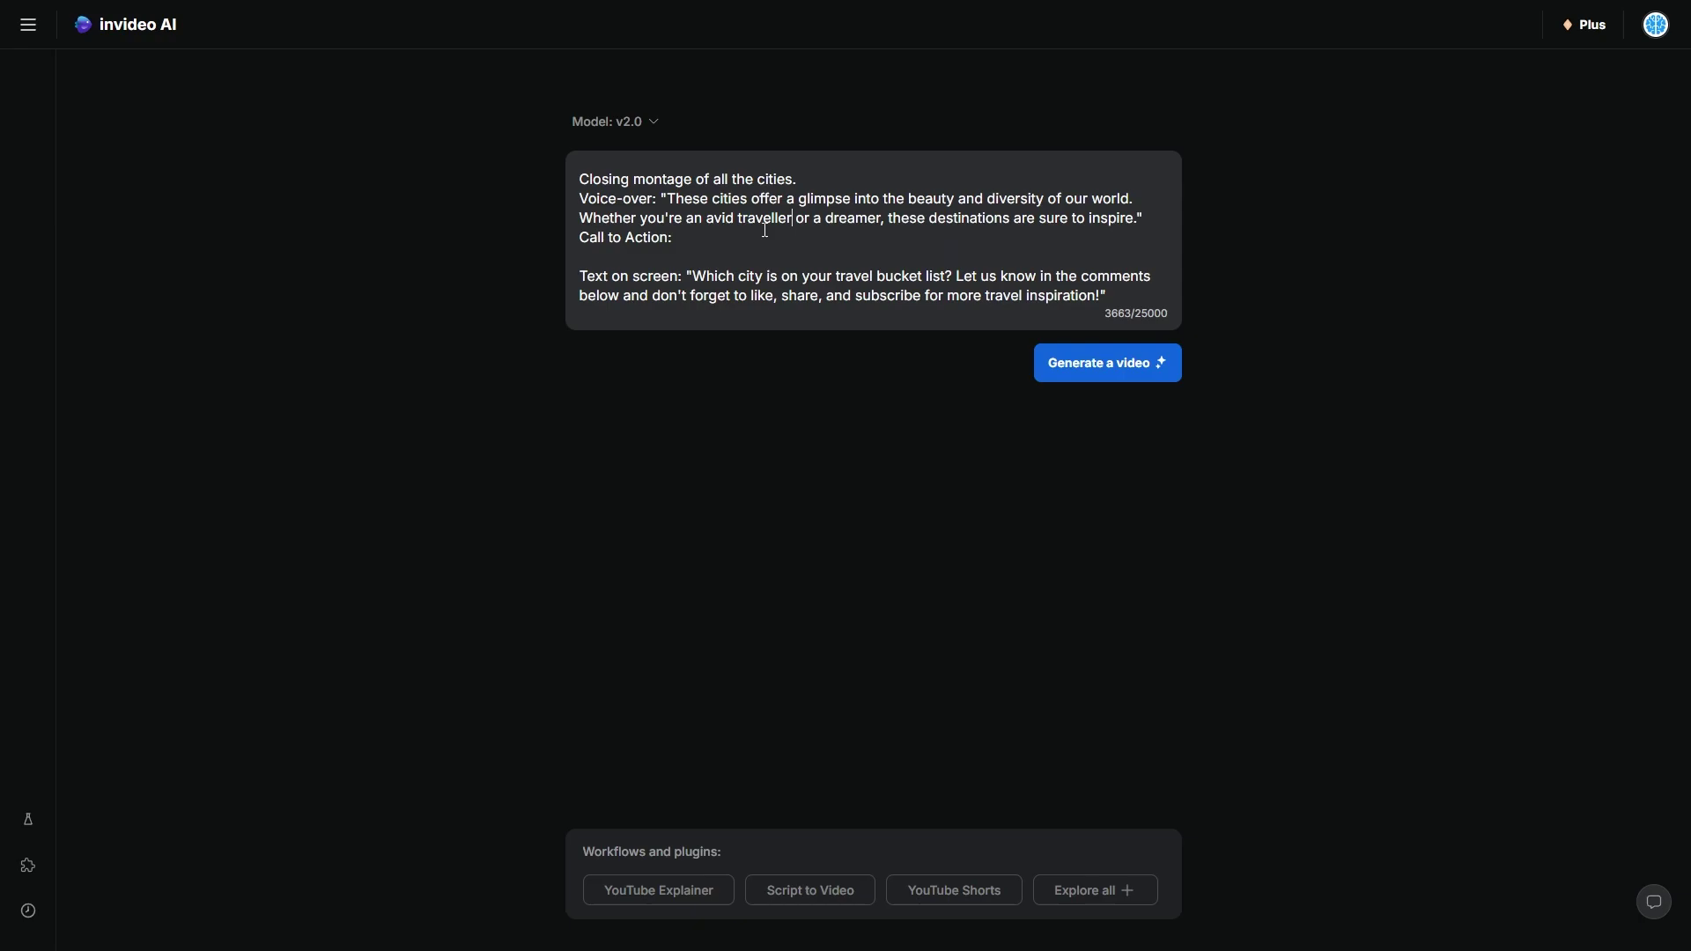
pyautogui.click(676, 895)
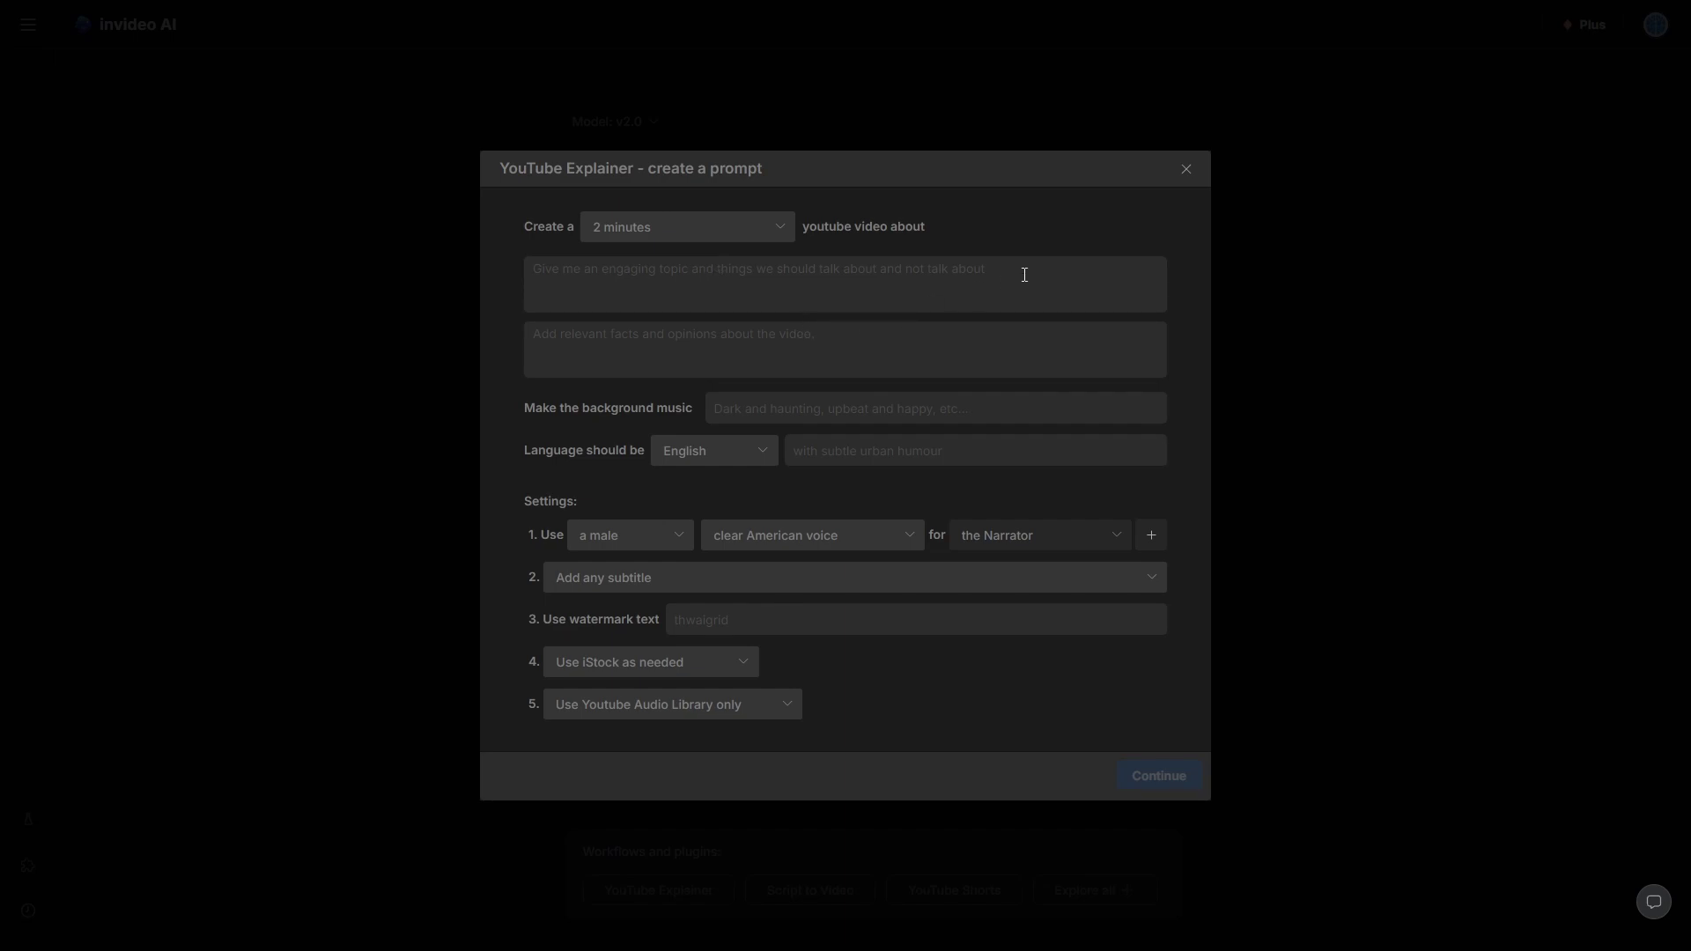
pyautogui.click(1184, 171)
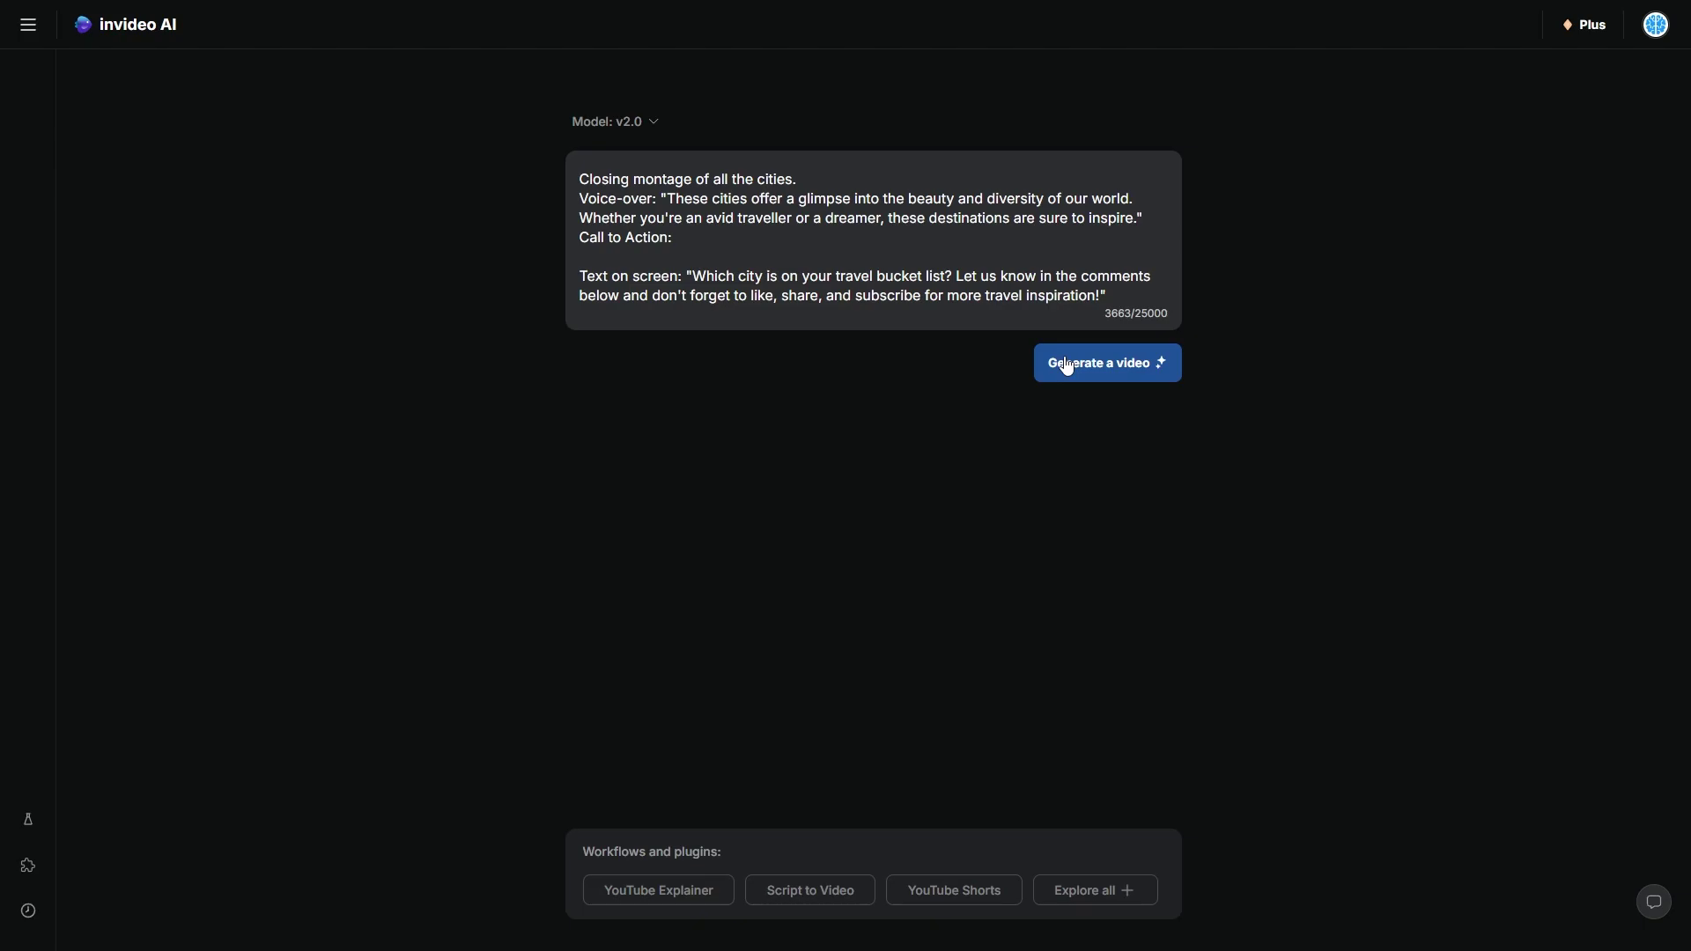
# Generate the video with a Clean look, targeted at Urban explorers on YouTube
pyautogui.click(1067, 364)
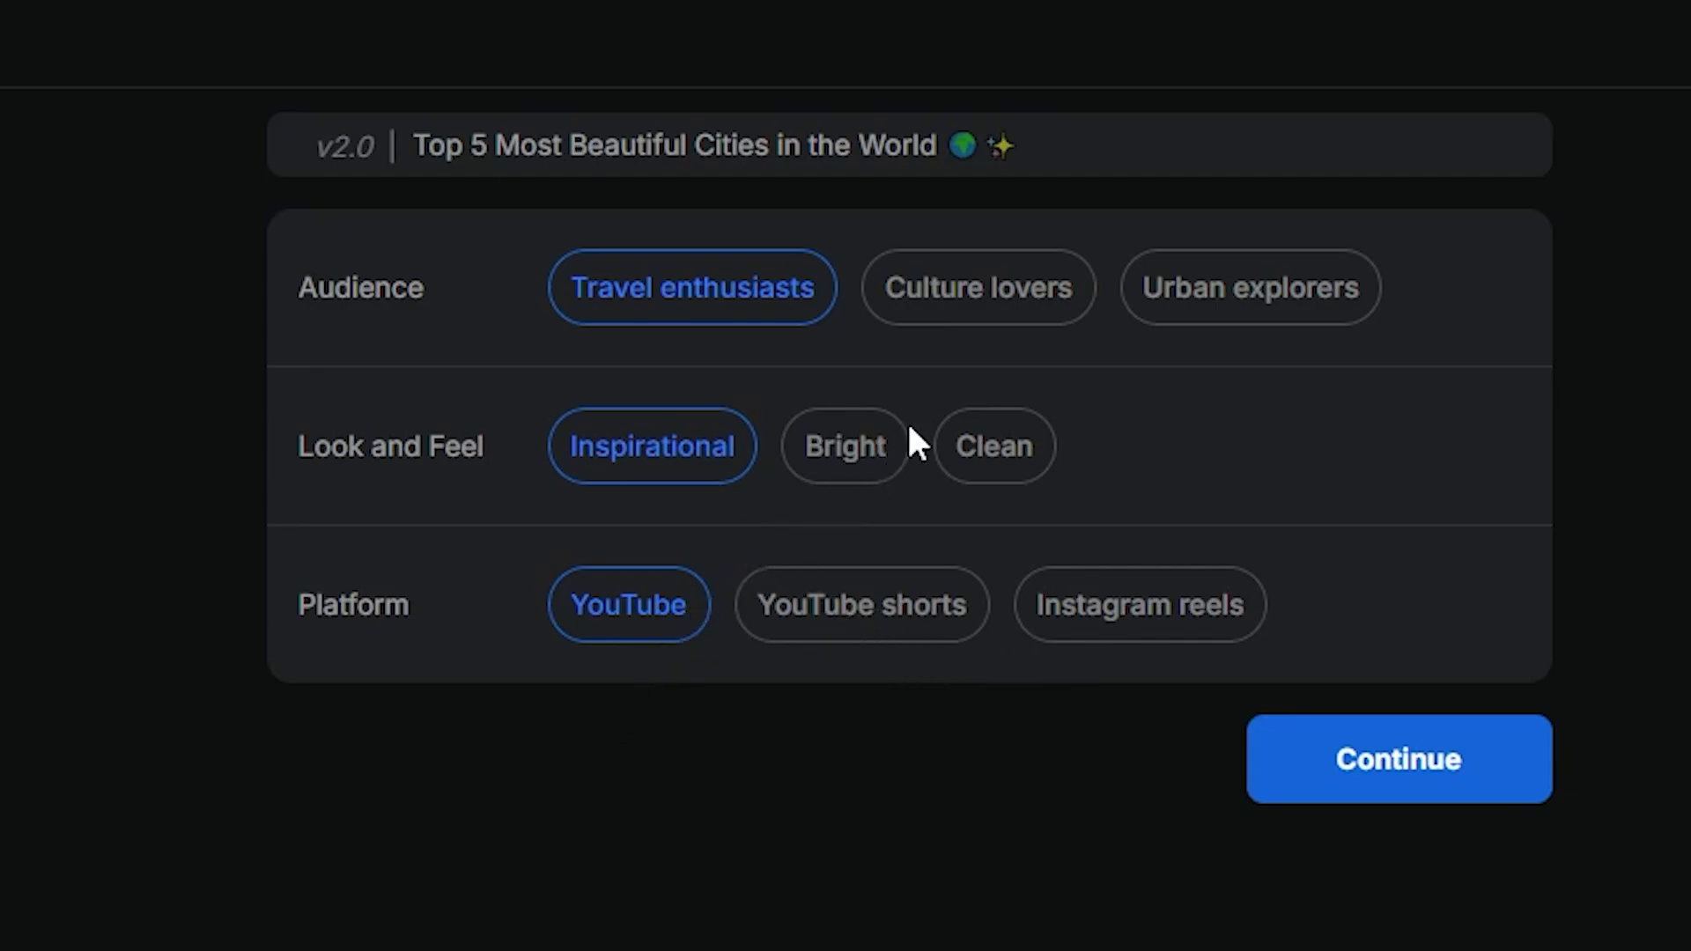
pyautogui.click(980, 452)
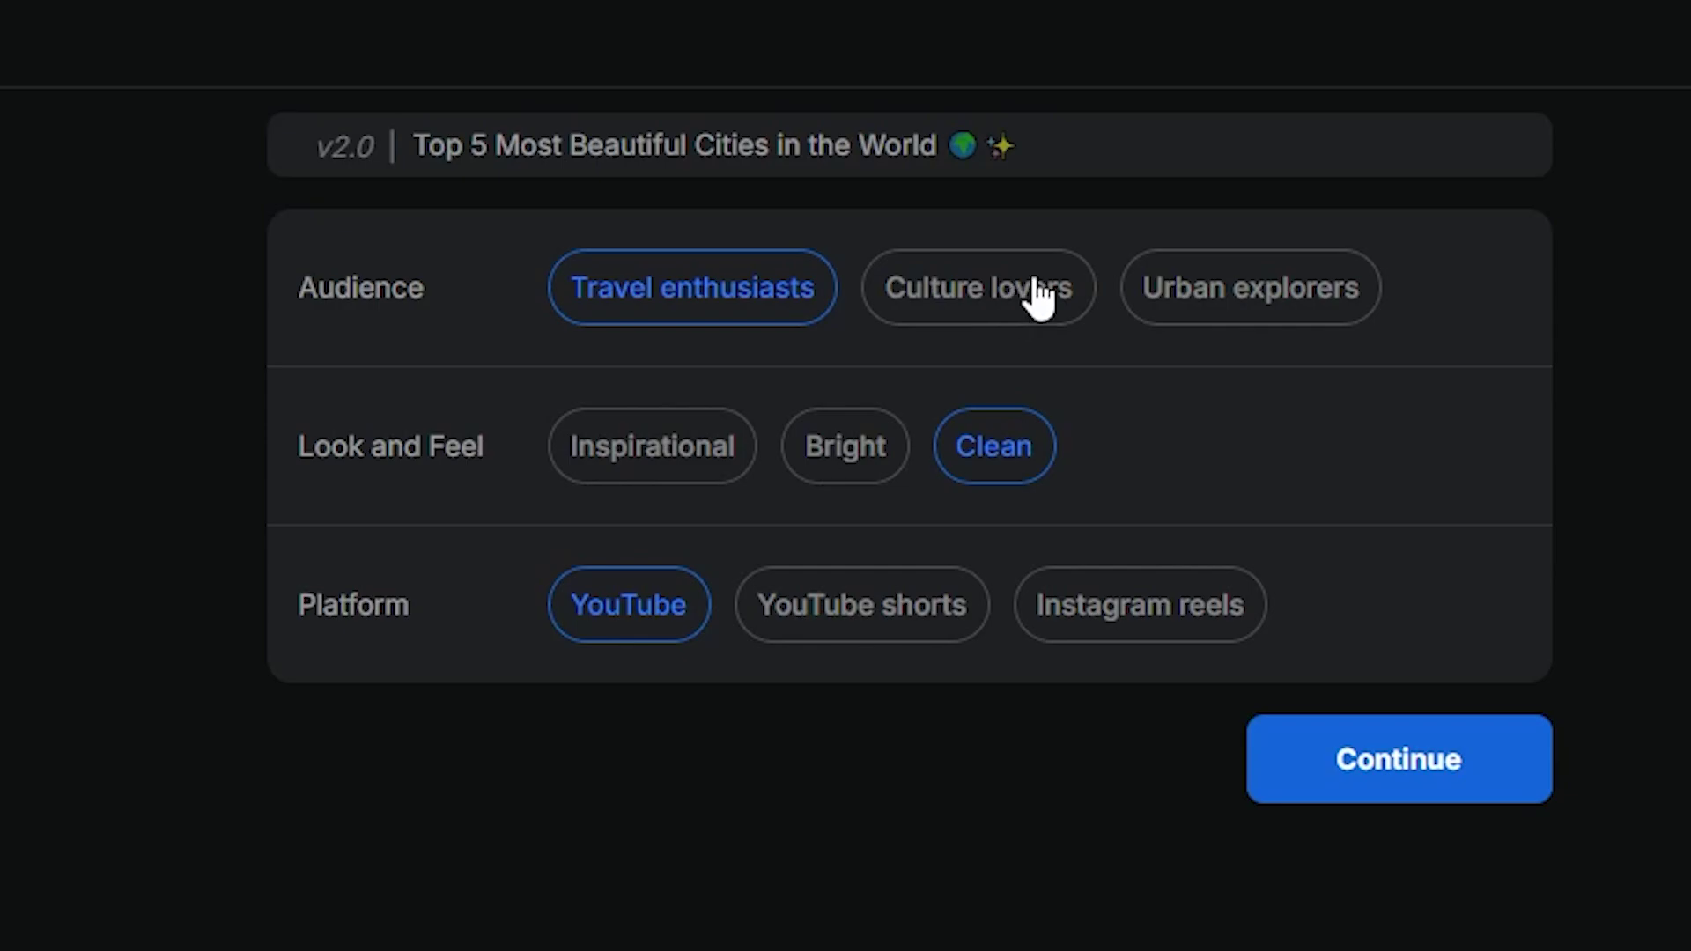
pyautogui.click(1156, 293)
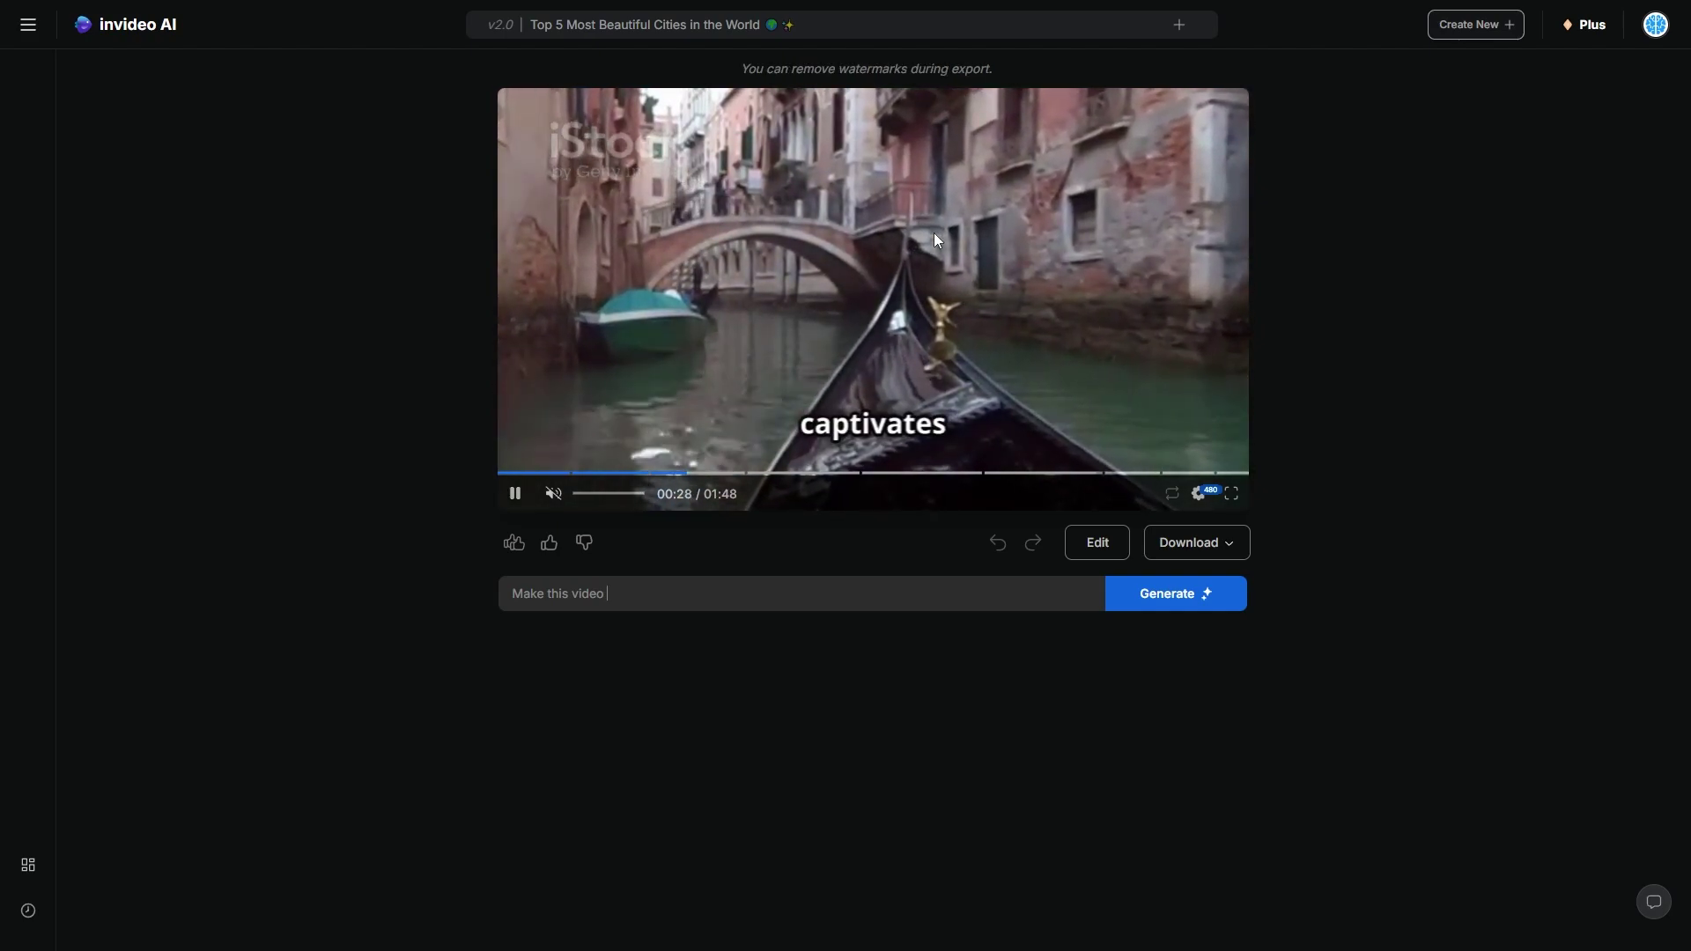
# Submit the command 'Make this voice over into a female' to change the narrator
pyautogui.press('BackSpace')
pyautogui.press('BackSpace')
pyautogui.press('BackSpace')
pyautogui.press('BackSpace')
pyautogui.write('ice over in')
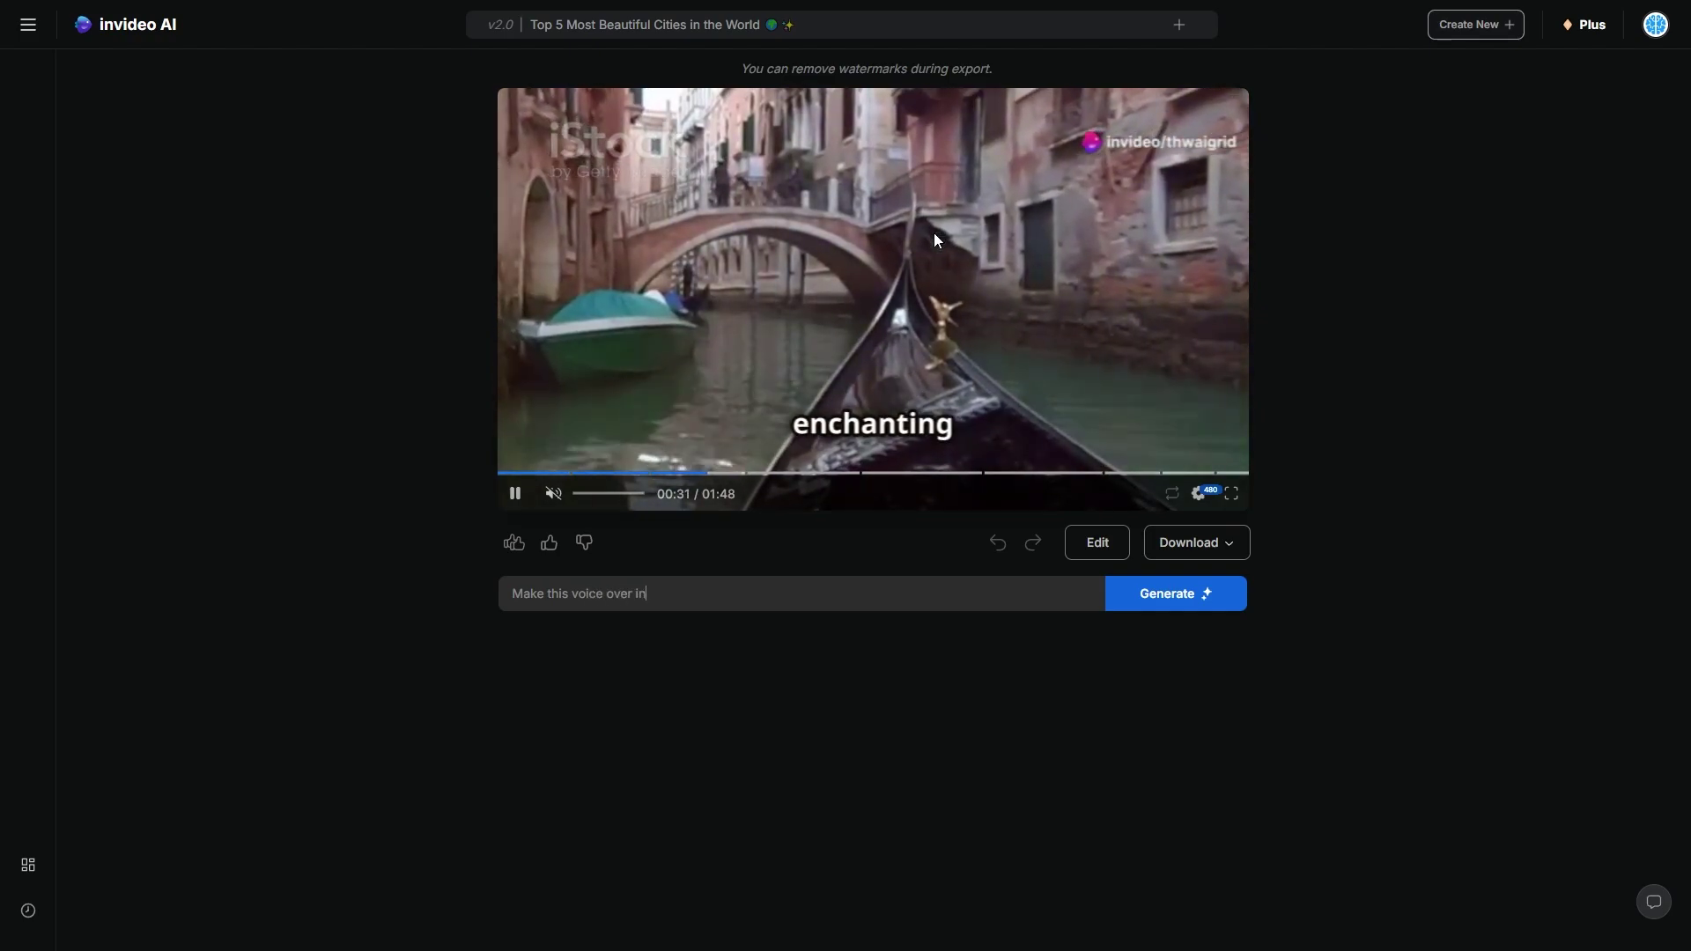
pyautogui.write('to a female')
pyautogui.press('Return')
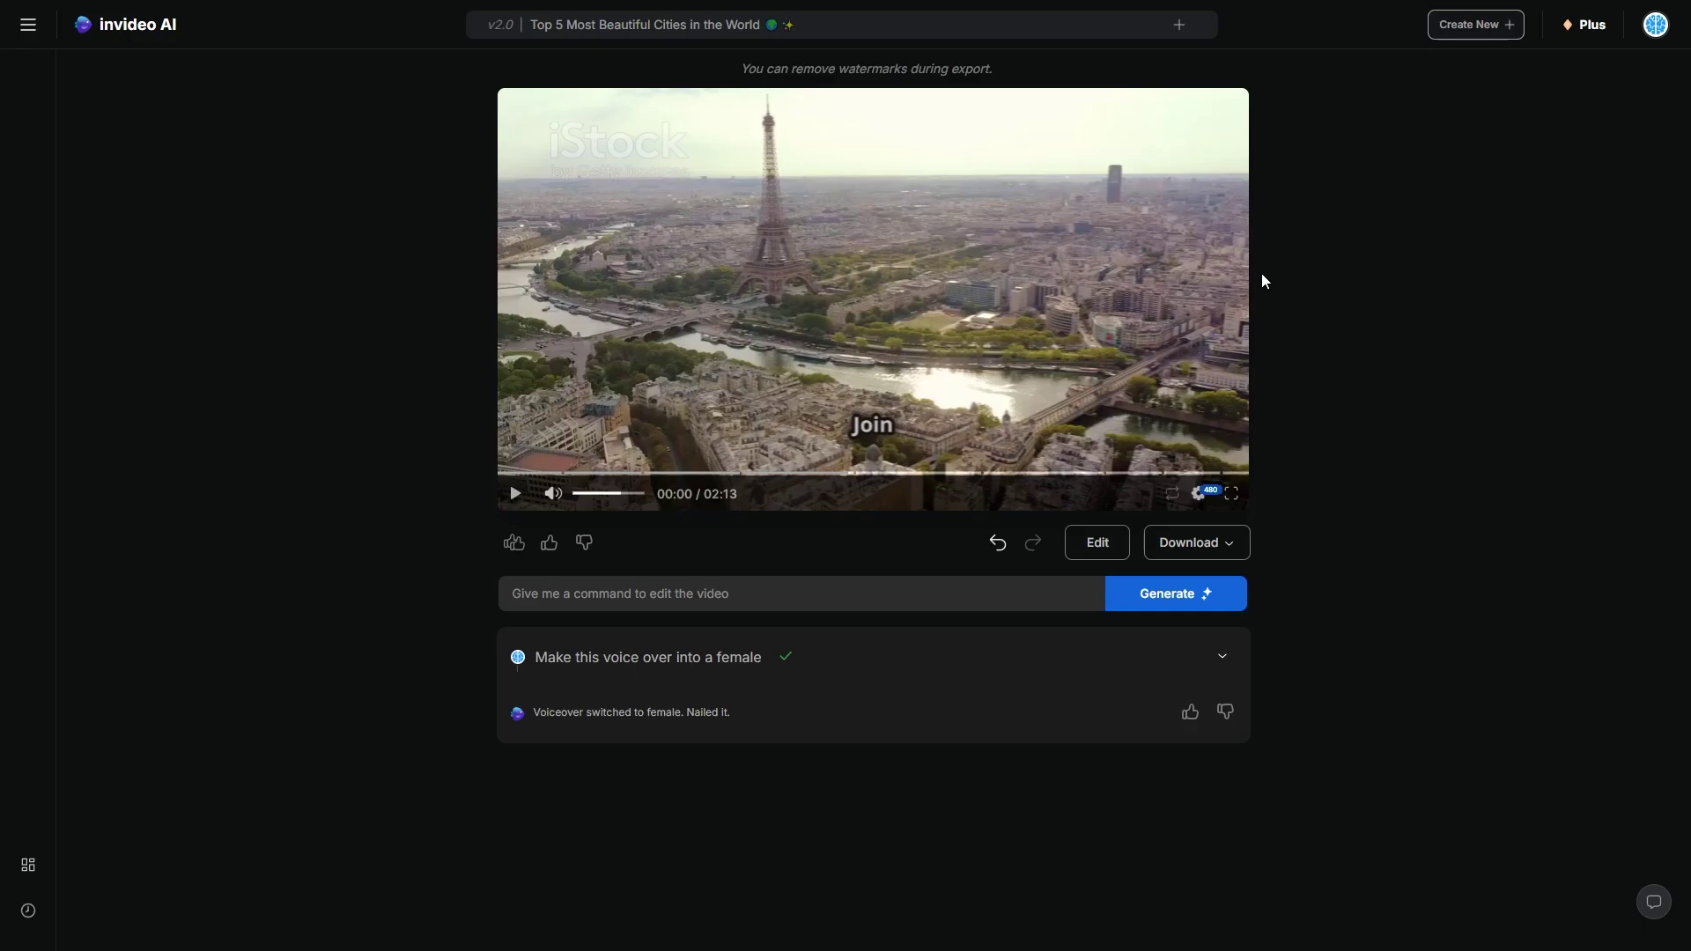
# Replay the preview, then request more city drone shots and multiple first-section clips
pyautogui.click(515, 490)
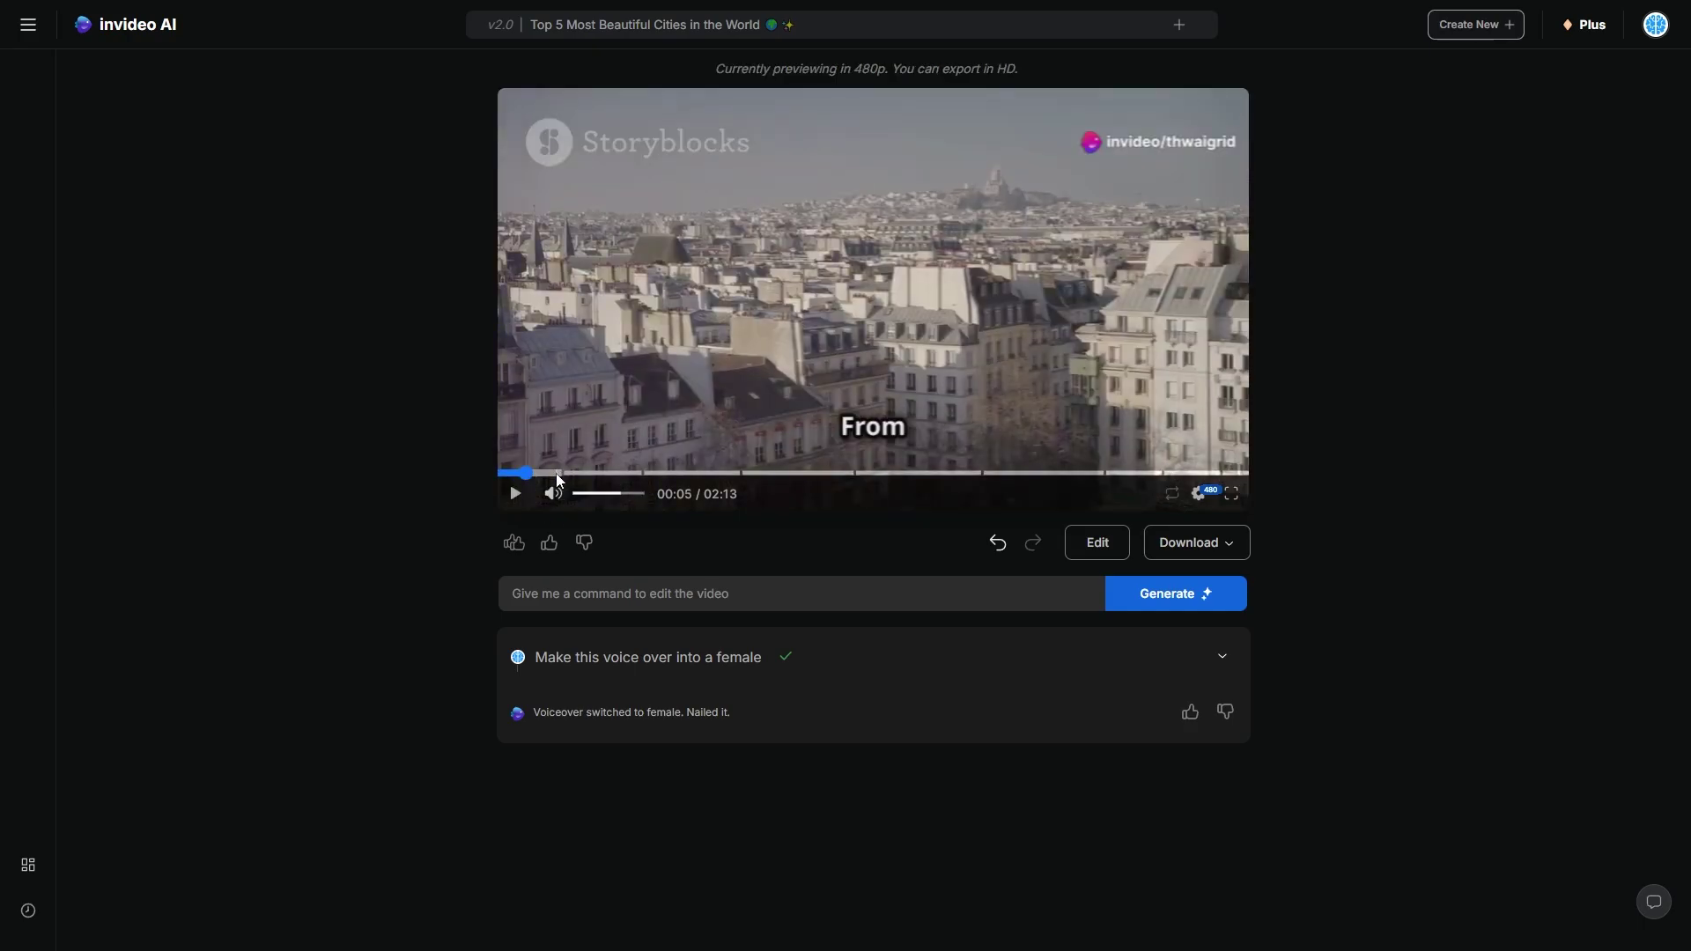
pyautogui.click(515, 474)
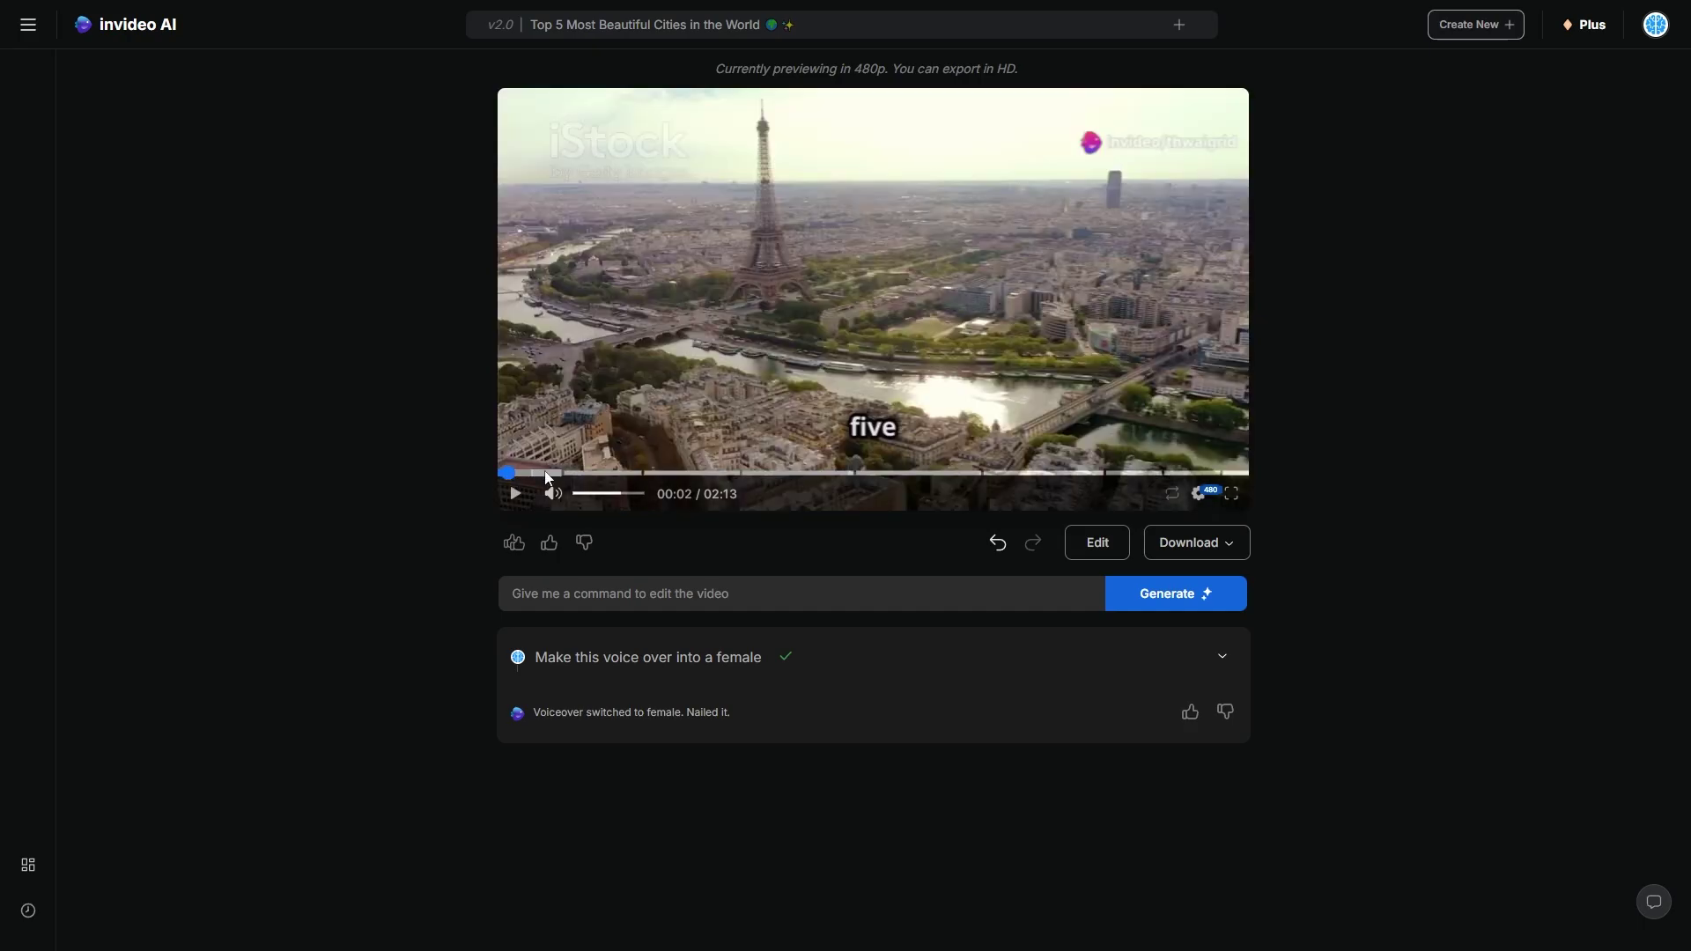
pyautogui.click(684, 590)
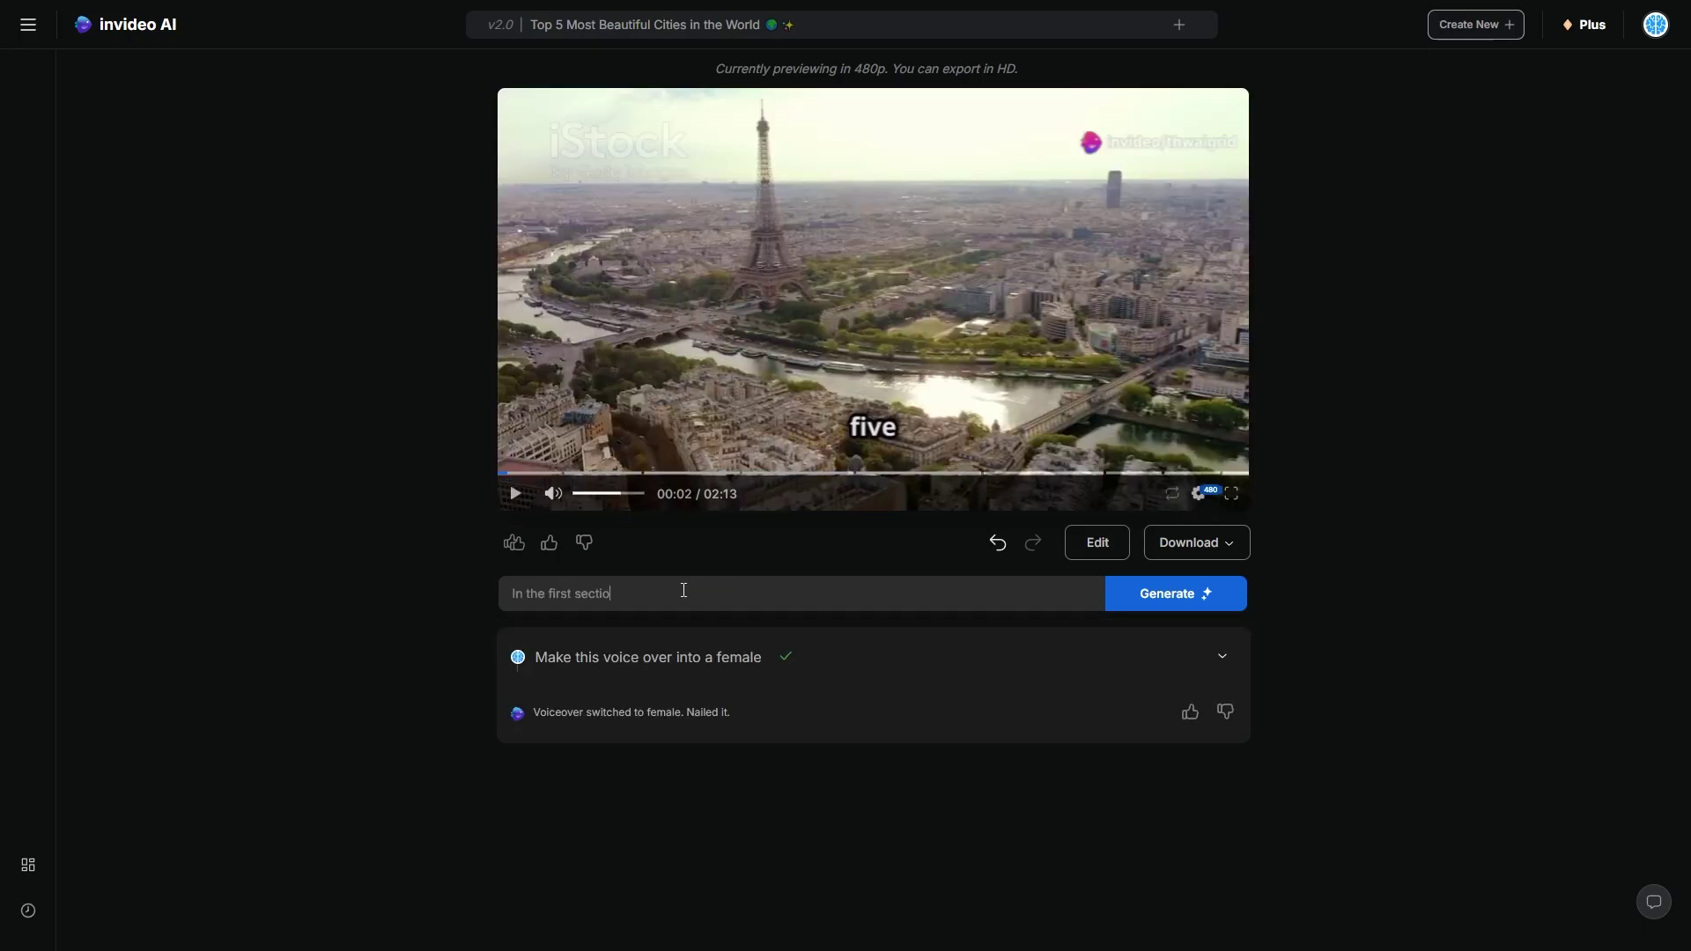
pyautogui.write('In the first section include more city drone shots and more than one cli')
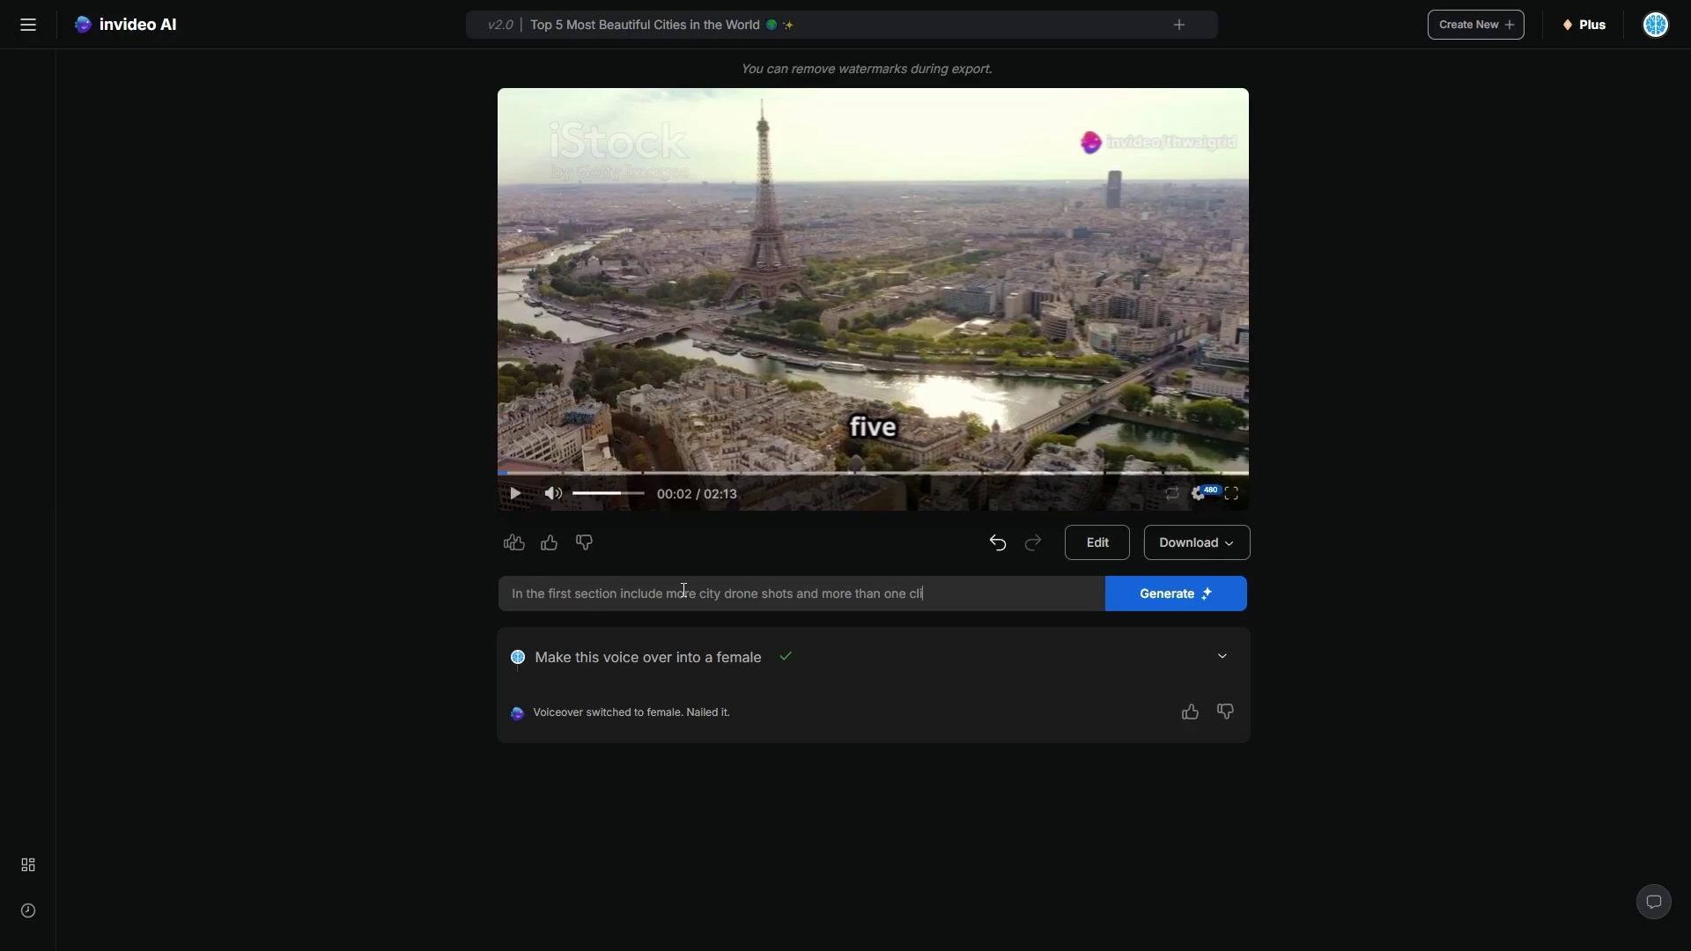
pyautogui.write('engaging')
pyautogui.click(1125, 598)
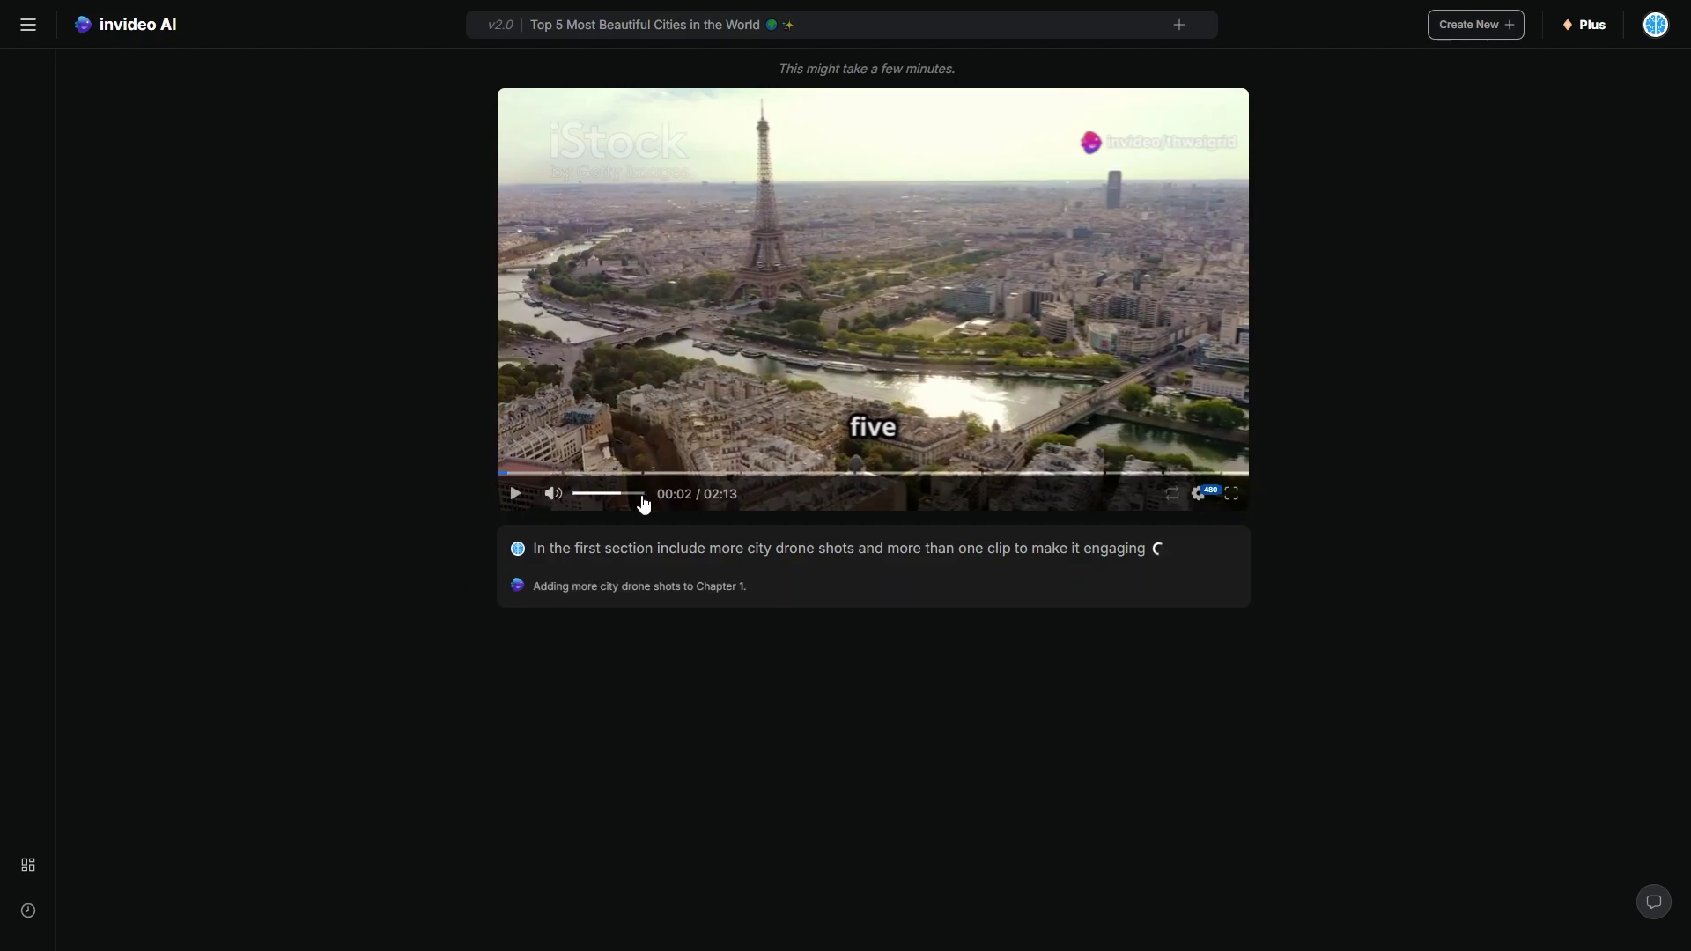
# Lower the preview volume and scrub through the Kyoto and New York Times Square scenes
pyautogui.moveTo(640, 497); pyautogui.dragTo(595, 511)
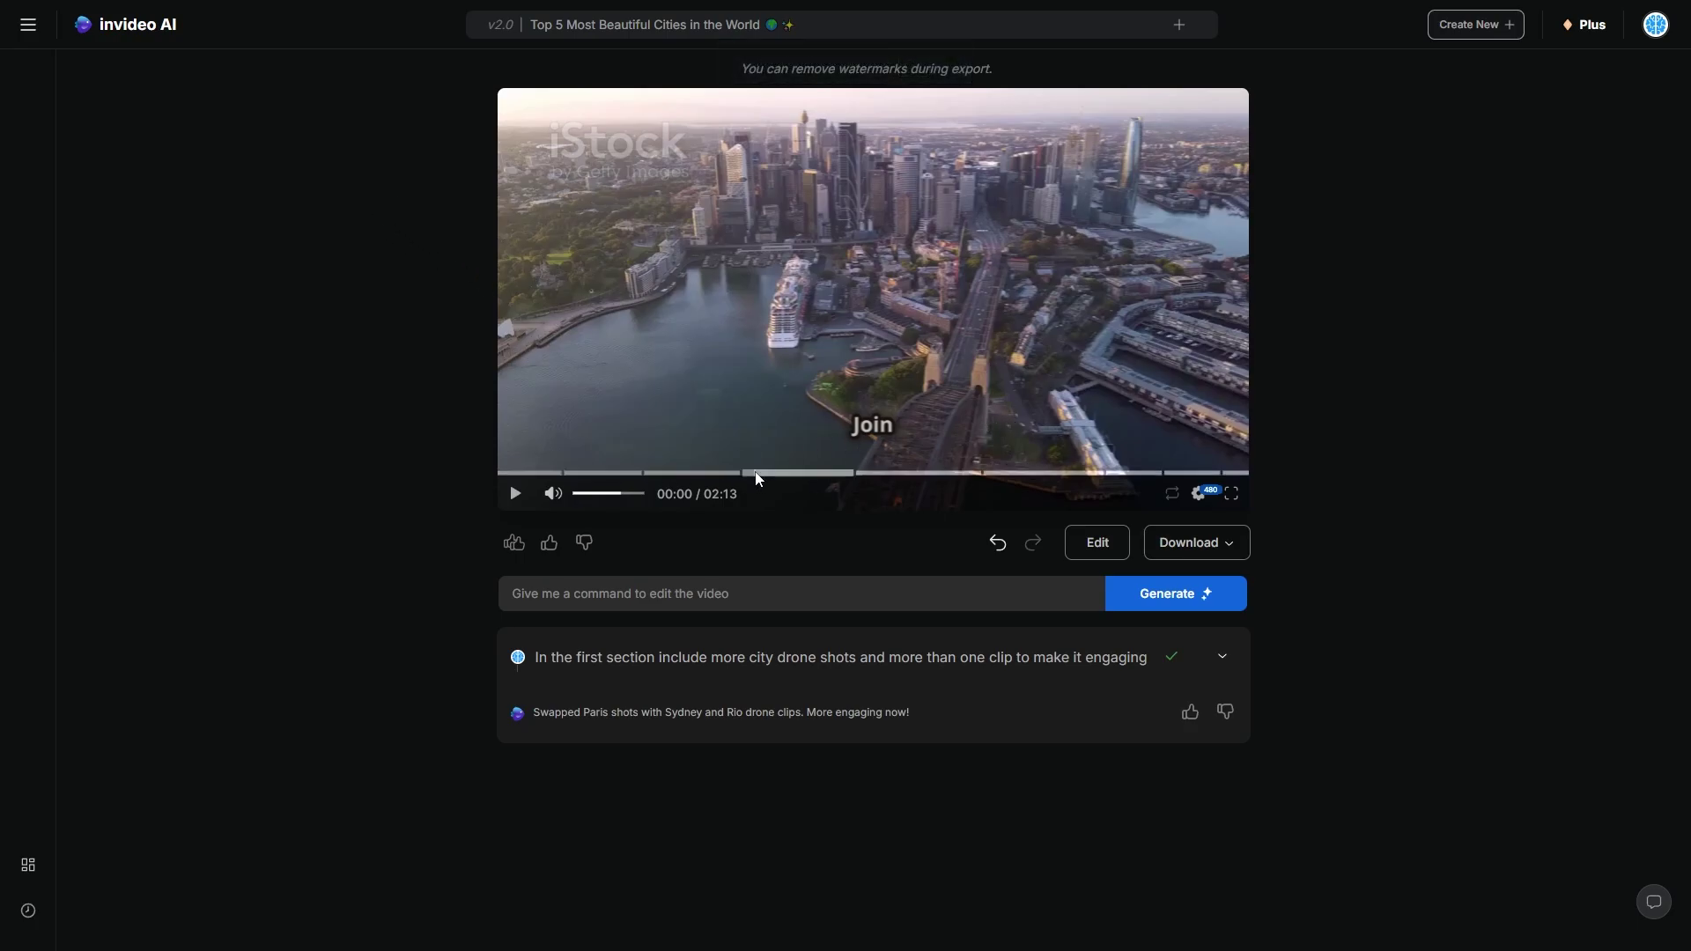
pyautogui.click(753, 473)
pyautogui.click(799, 473)
pyautogui.click(847, 473)
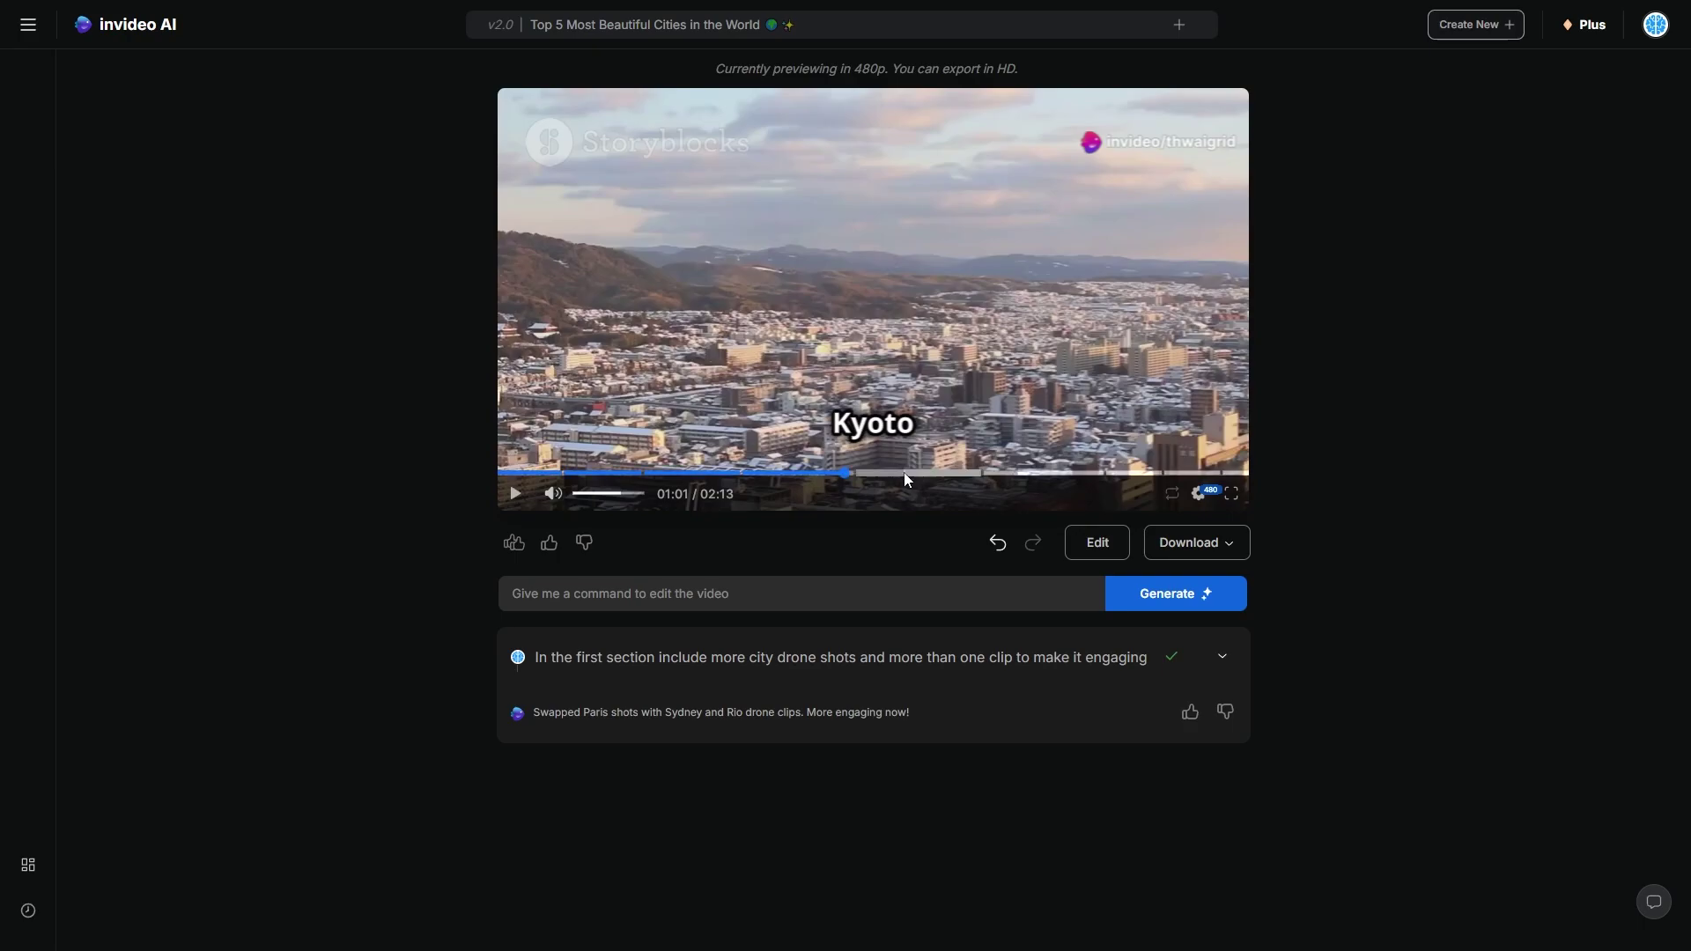
pyautogui.click(907, 474)
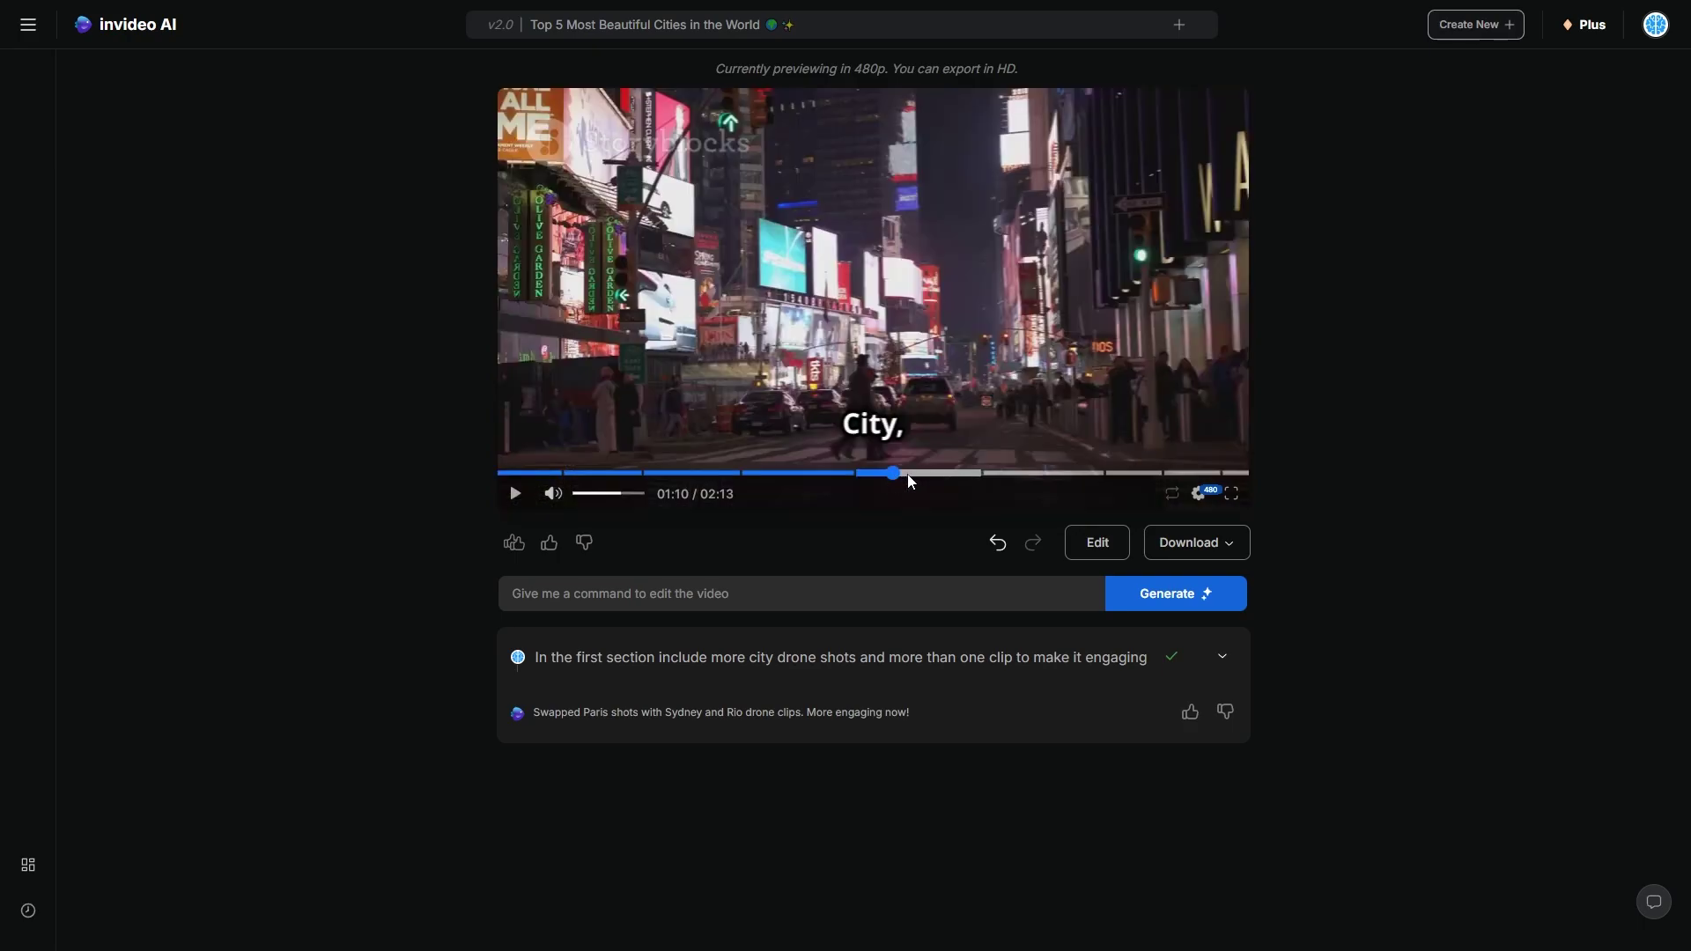
pyautogui.click(940, 474)
pyautogui.click(910, 473)
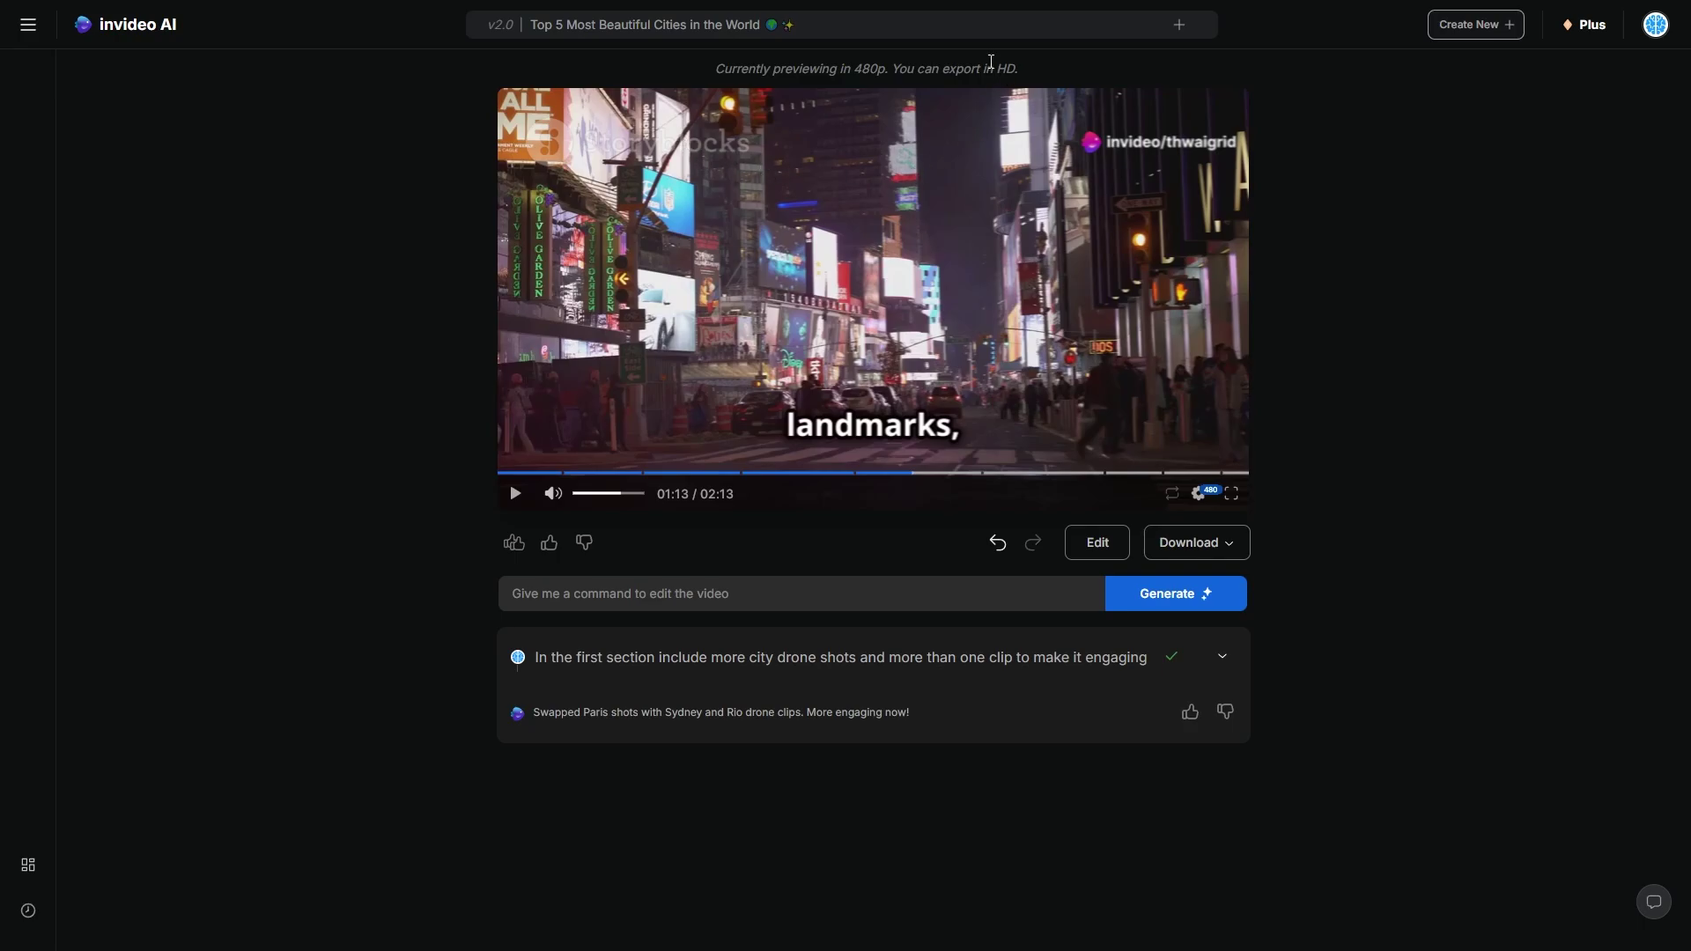
# Open the media editor and select Chapter 1's second clip
pyautogui.click(1097, 546)
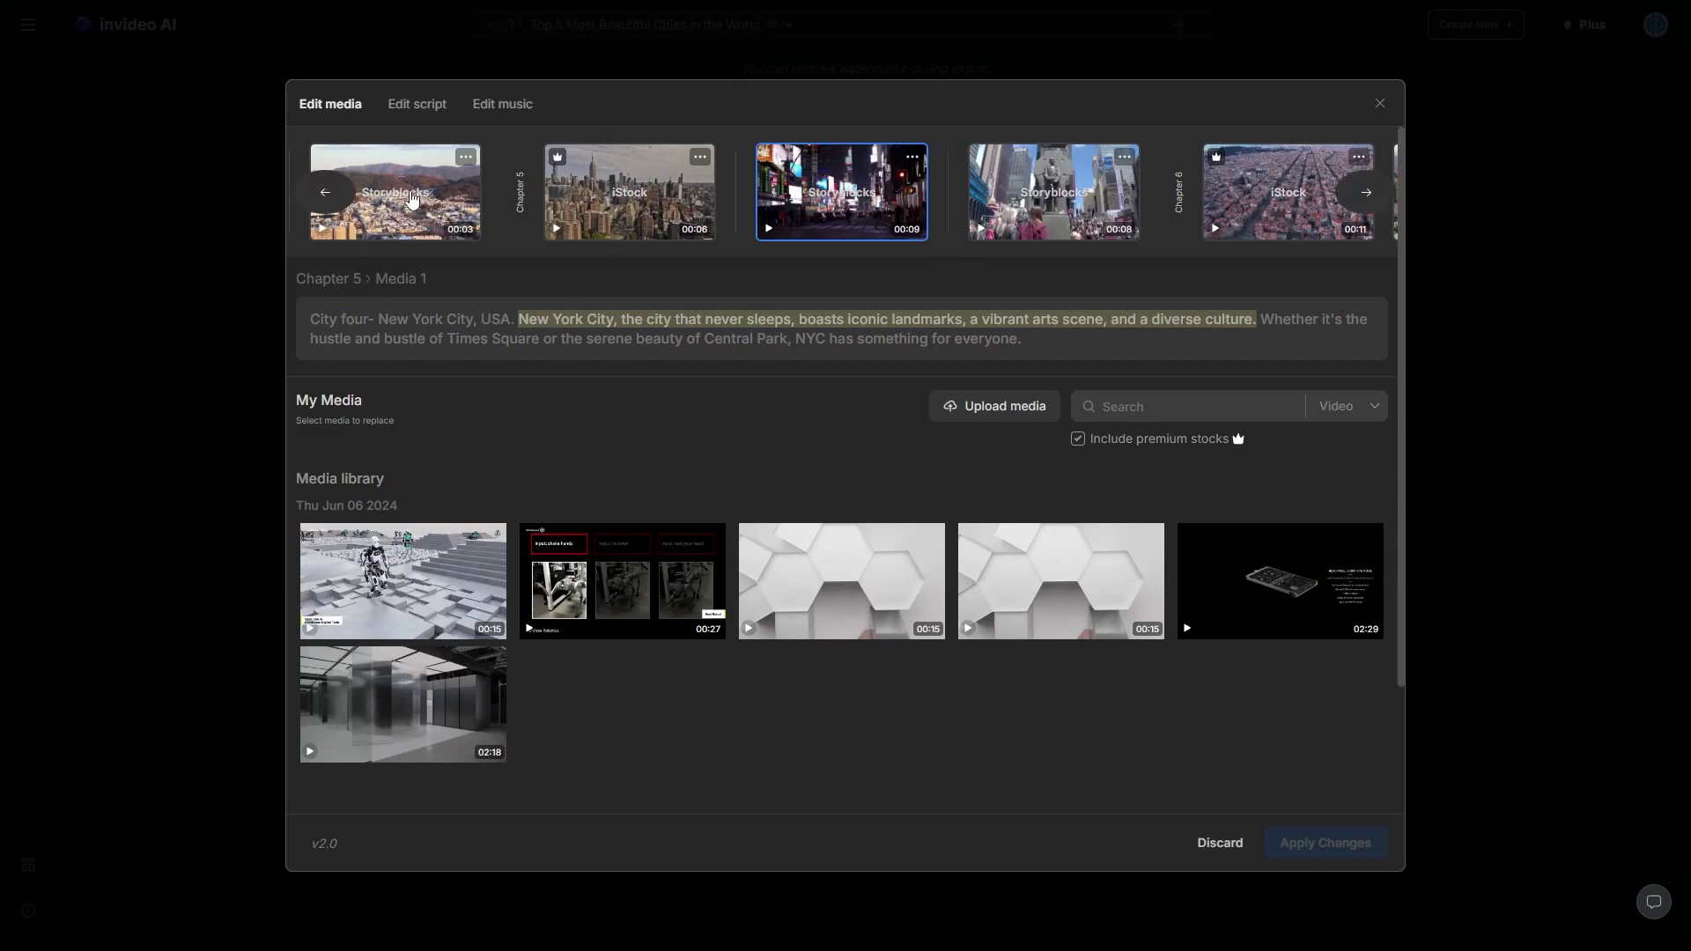
pyautogui.click(414, 201)
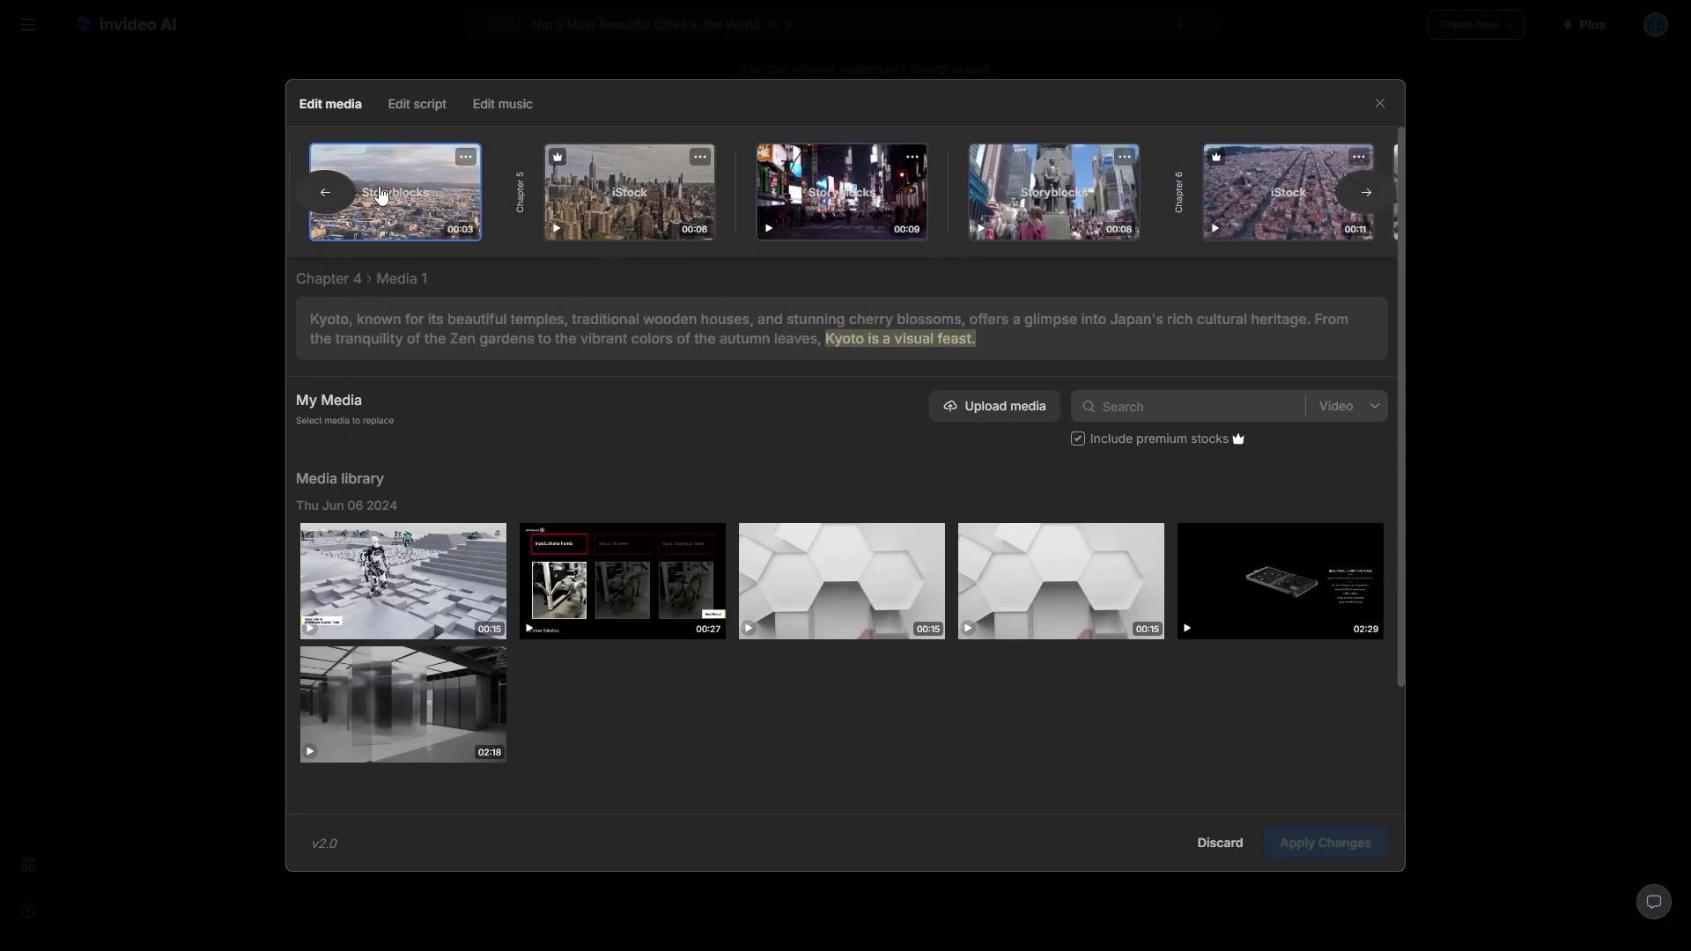
pyautogui.click(322, 196)
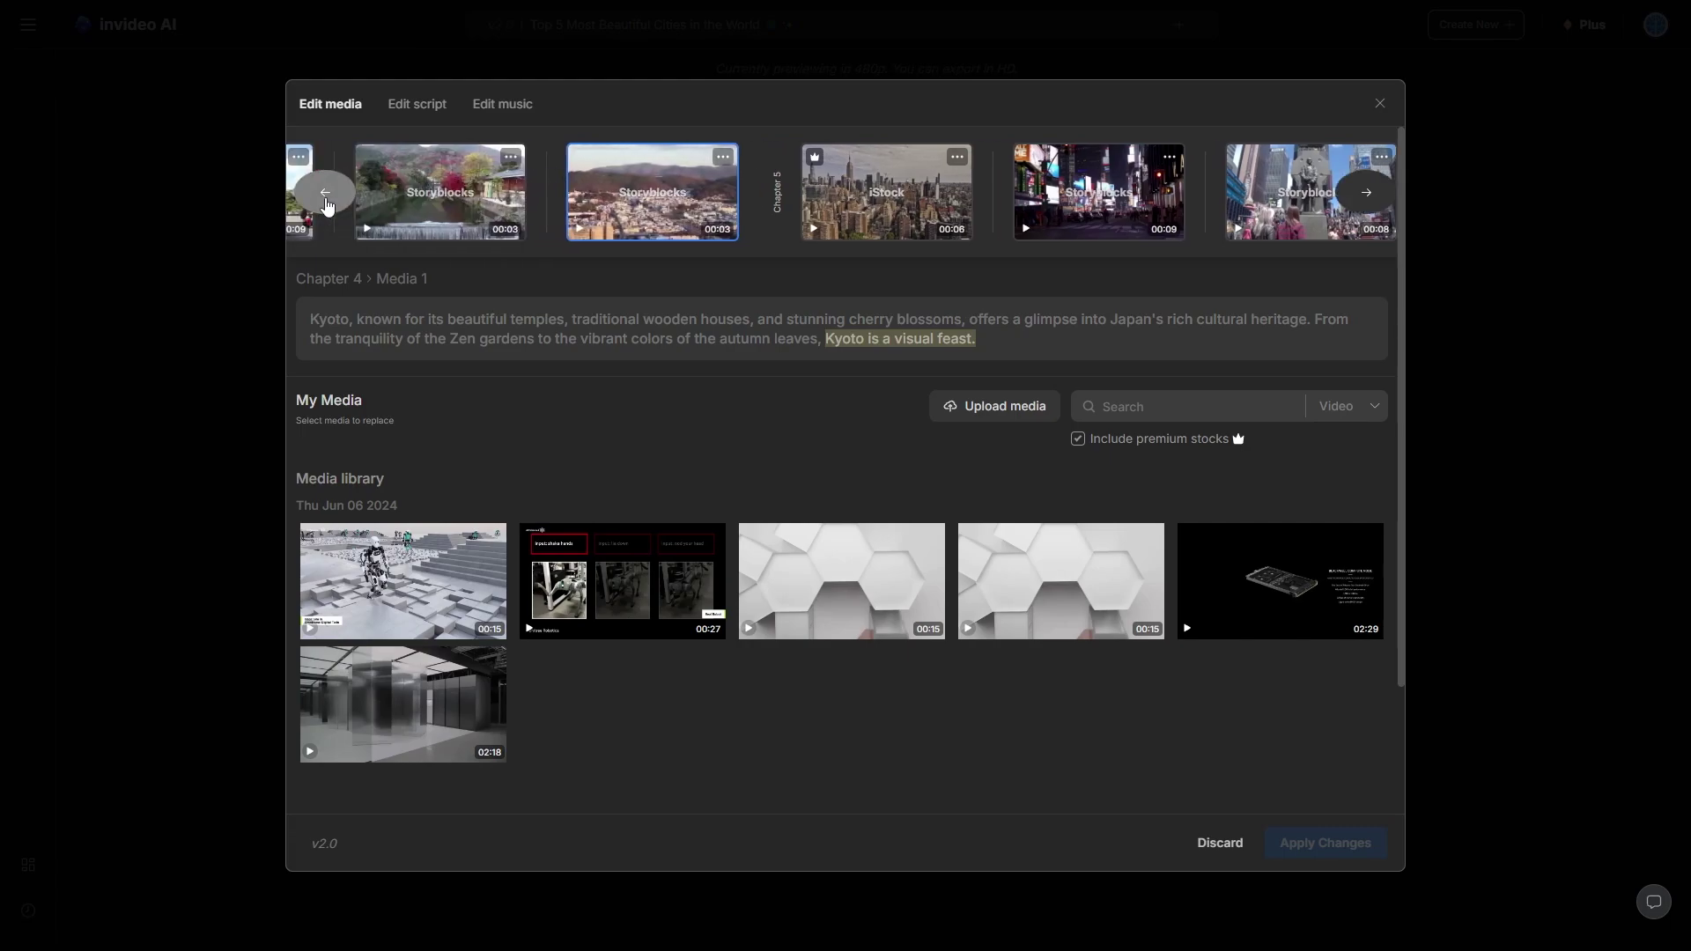
pyautogui.click(326, 194)
pyautogui.click(325, 194)
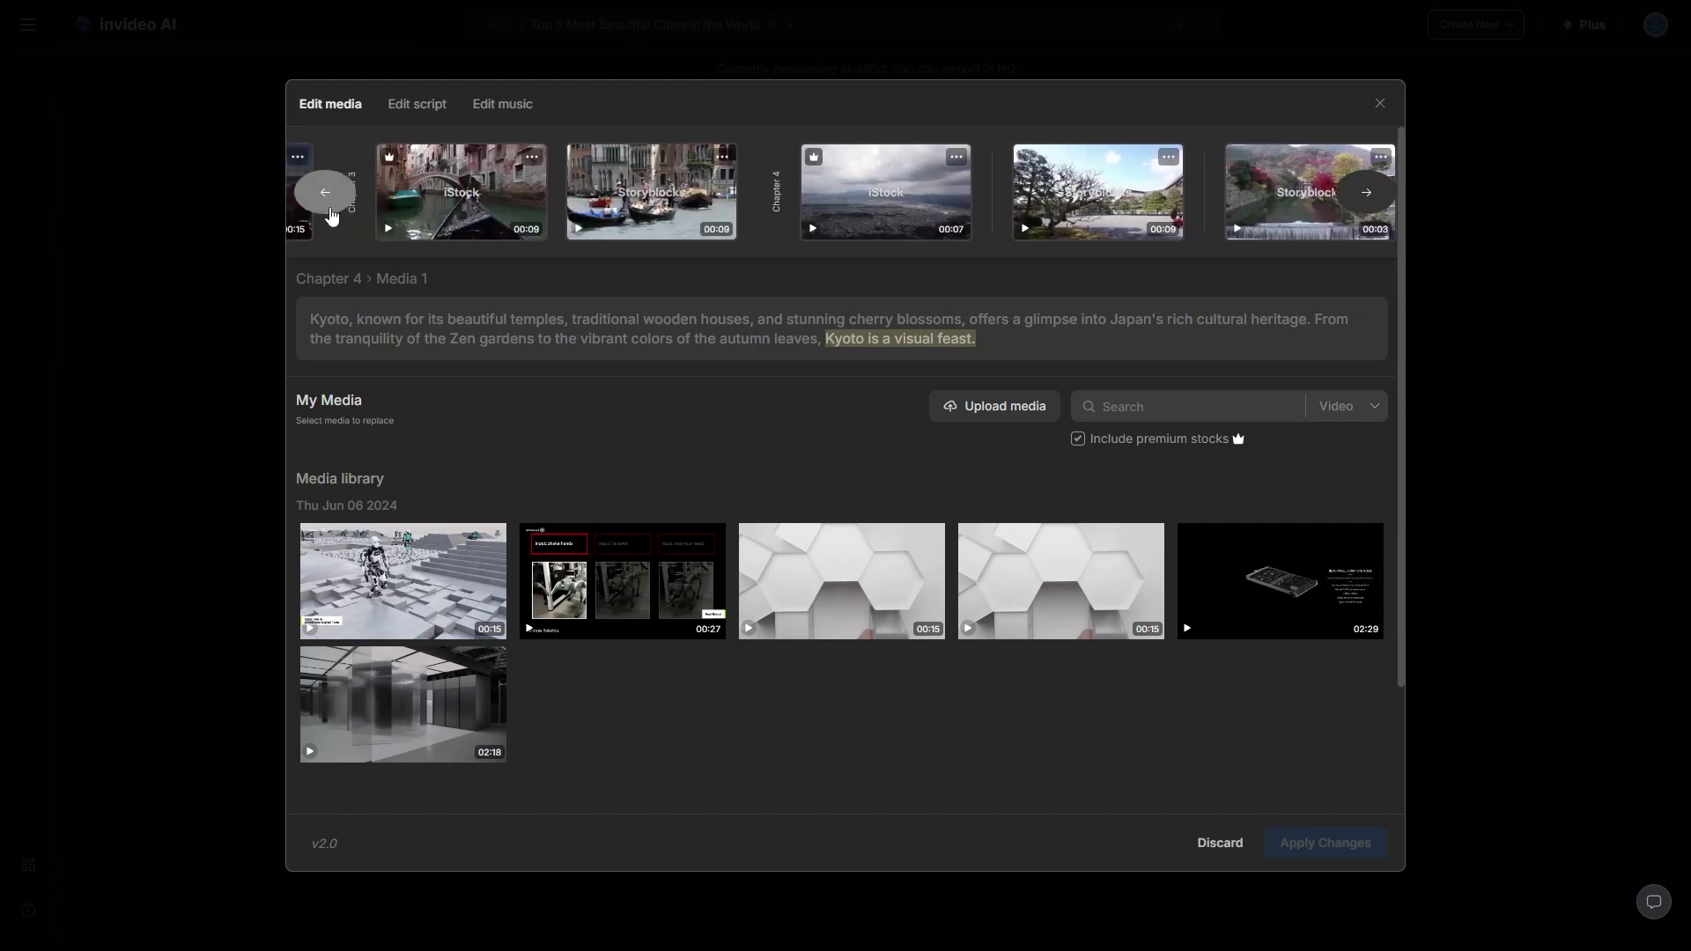
pyautogui.click(325, 195)
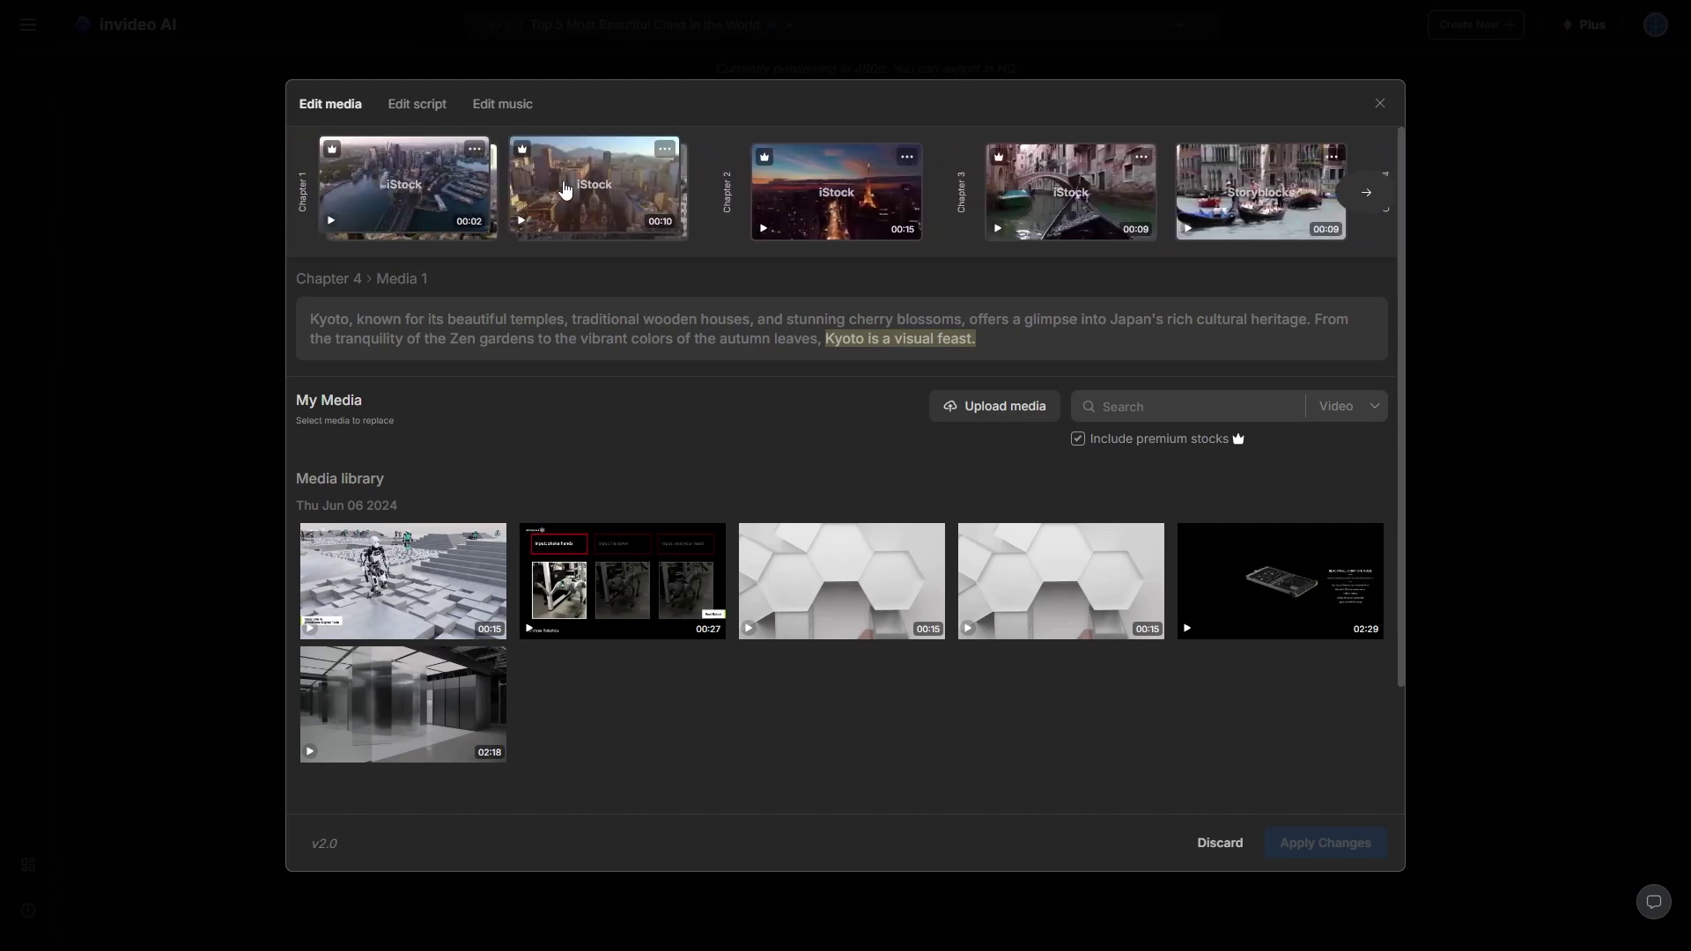
pyautogui.click(562, 187)
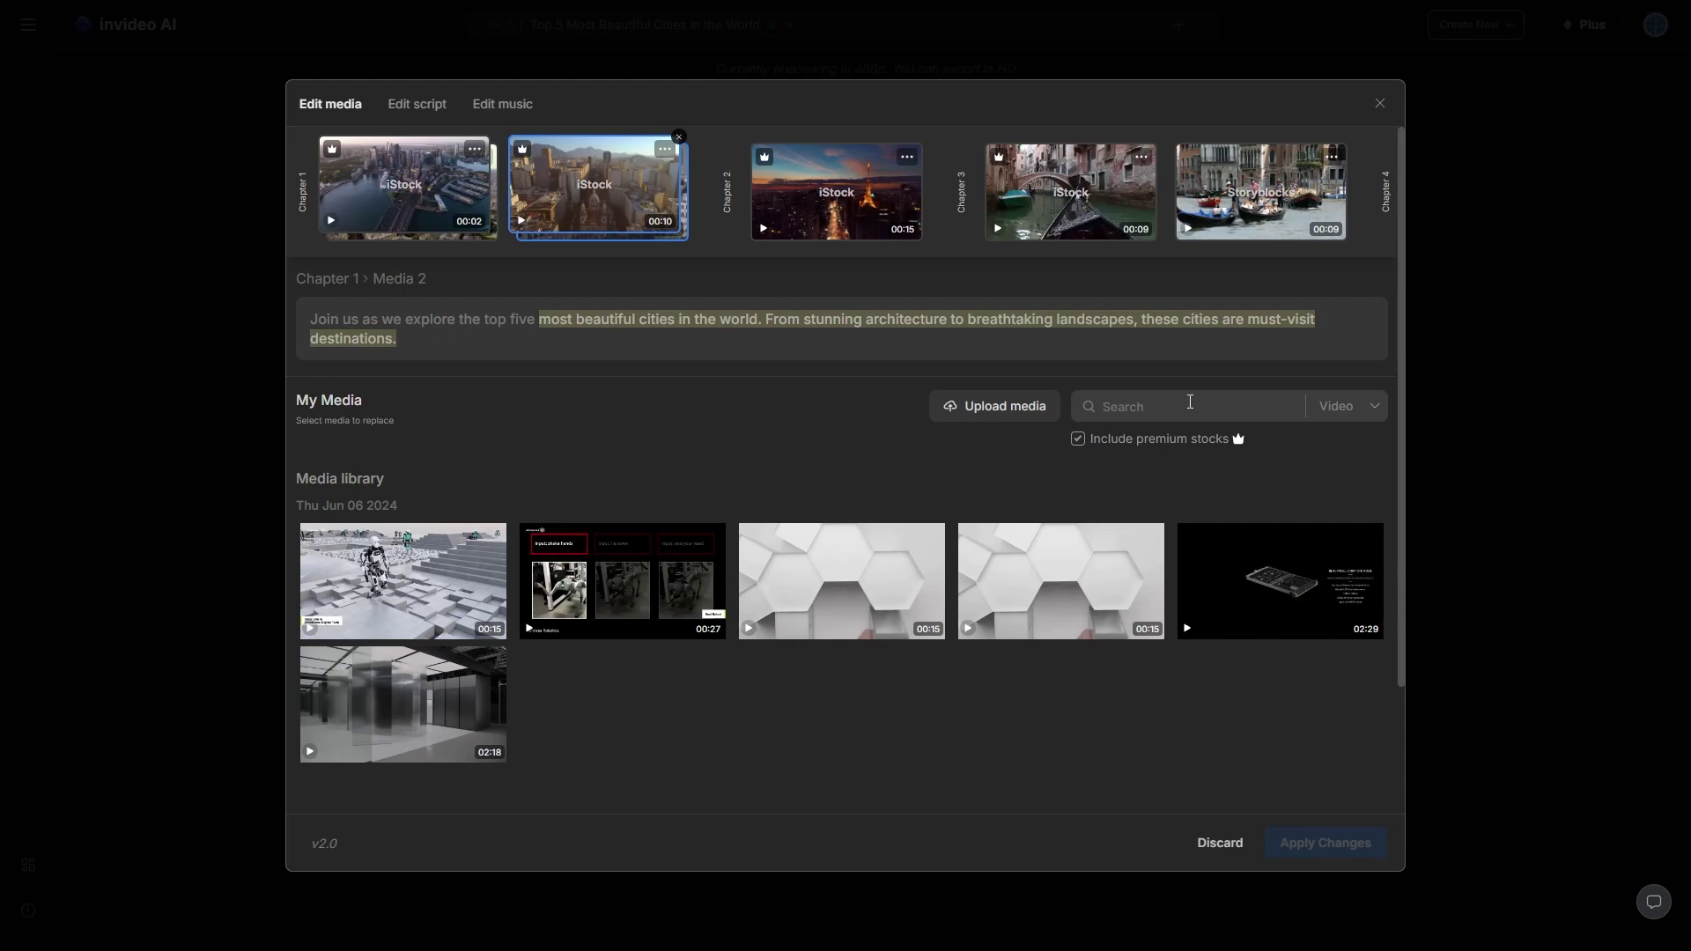
# Search the stock library for 'london city skyline'
pyautogui.click(1190, 402)
pyautogui.write('l')
pyautogui.press('BackSpace')
pyautogui.write('london city skyline')
pyautogui.press('Return')
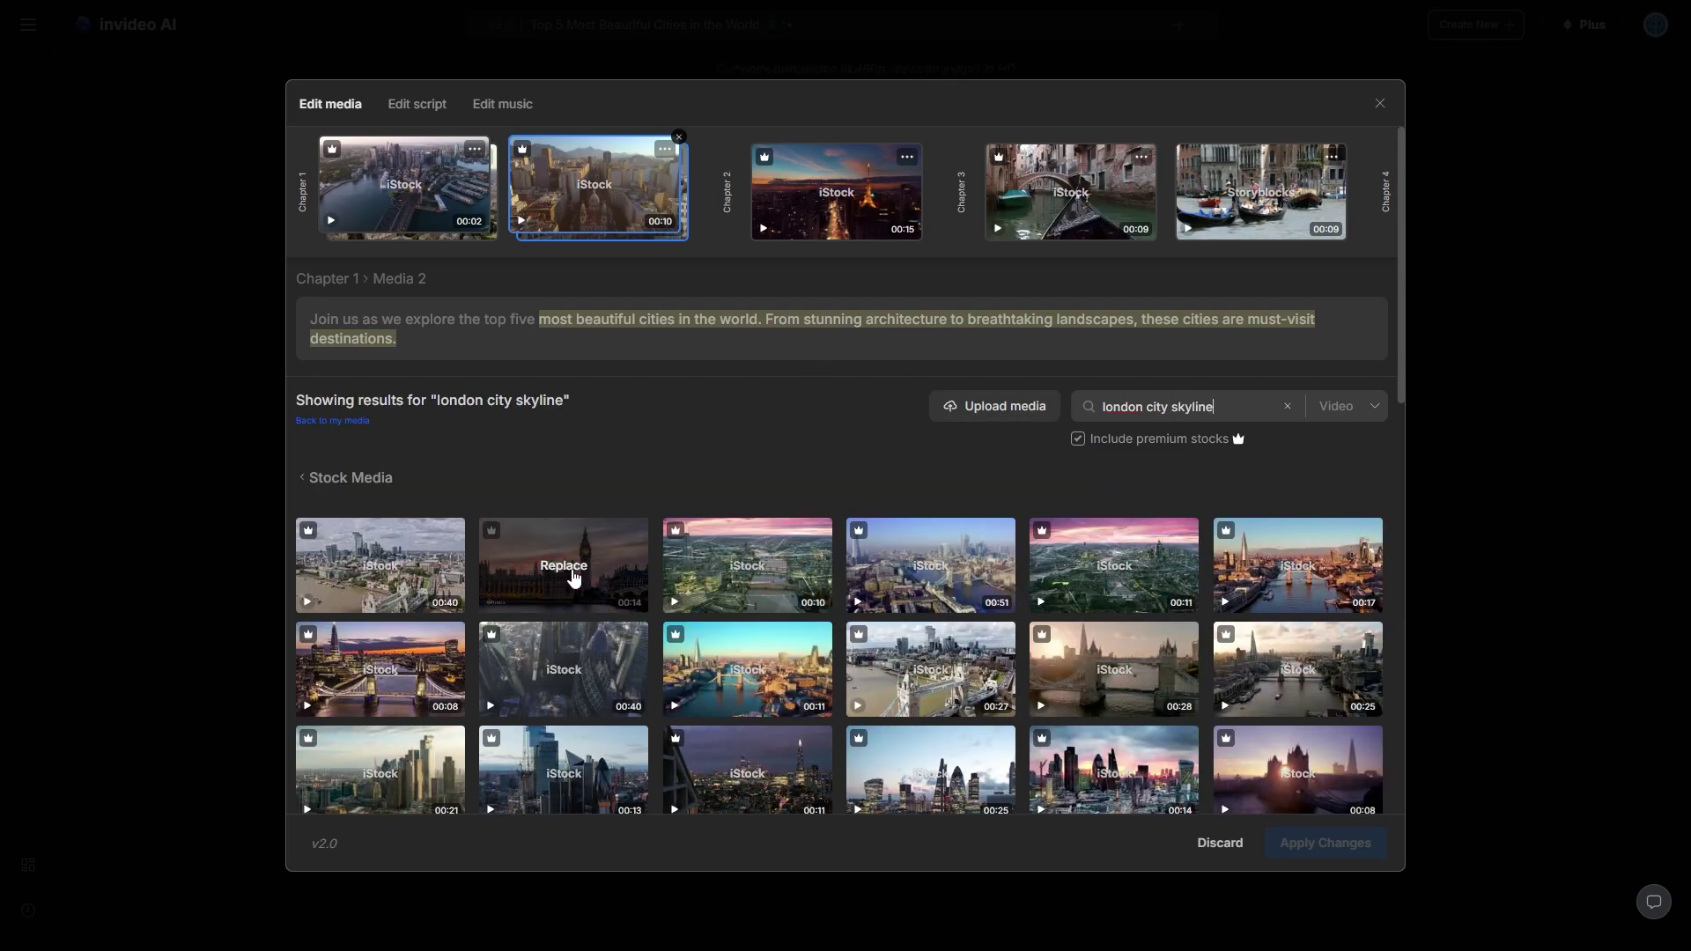
# Replace Chapter 1's second clip with a London shot and Chapter 2's Paris clip with an Eiffel Tower shot
pyautogui.click(563, 568)
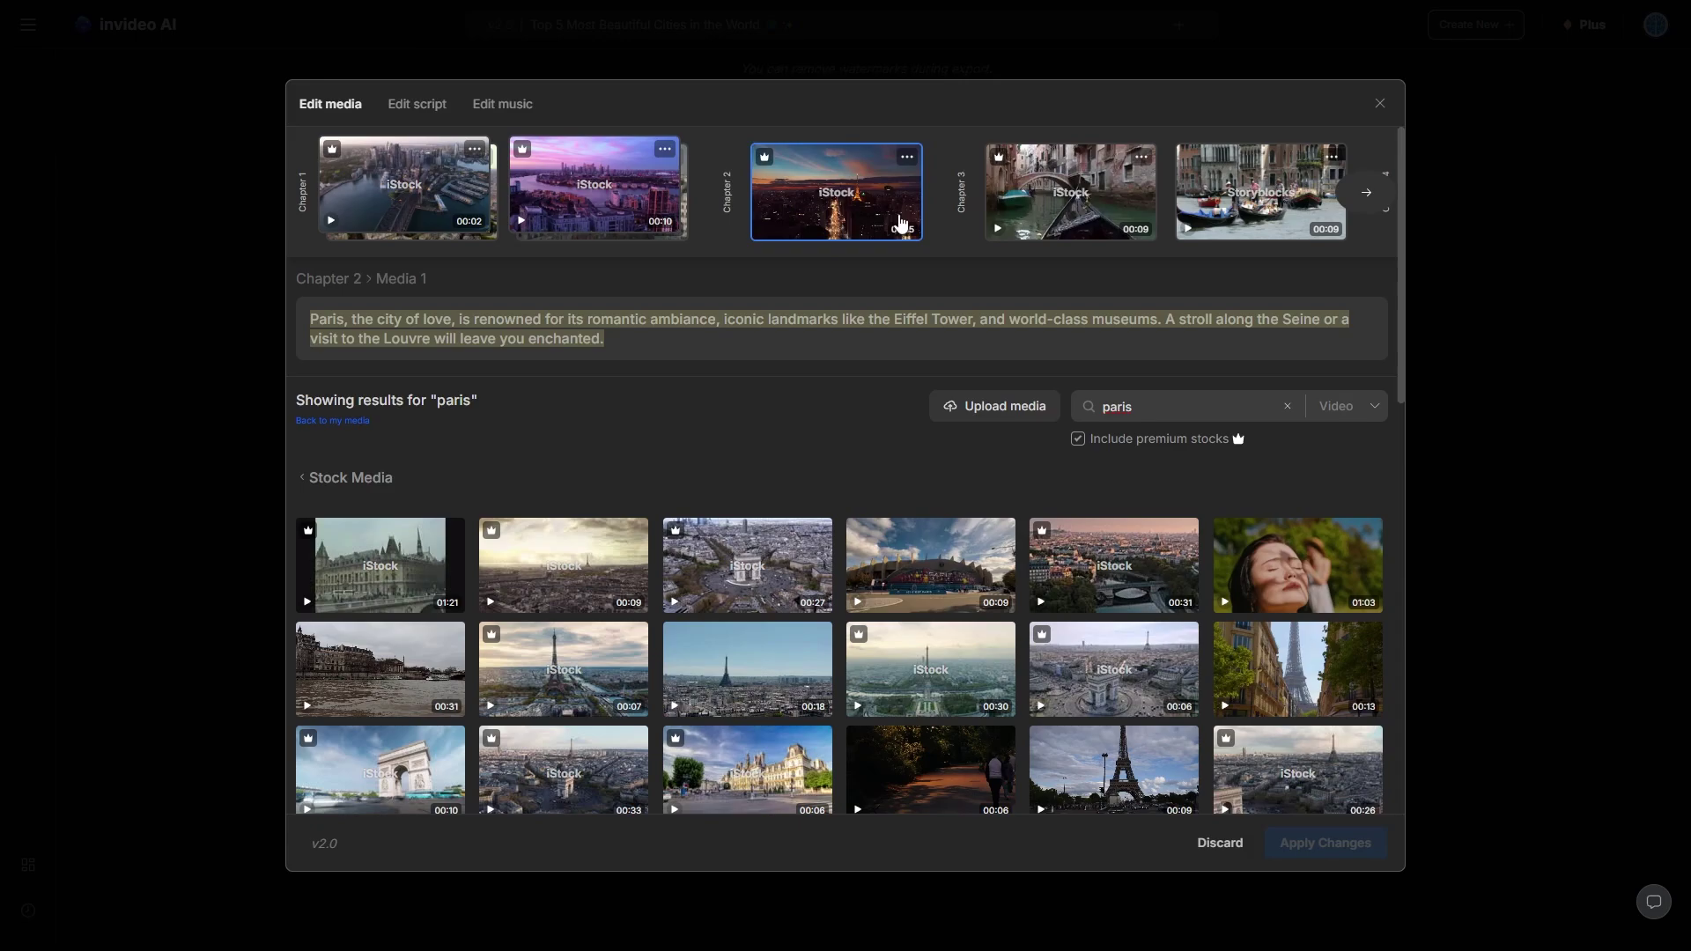
pyautogui.scroll(-3, 1110, 538)
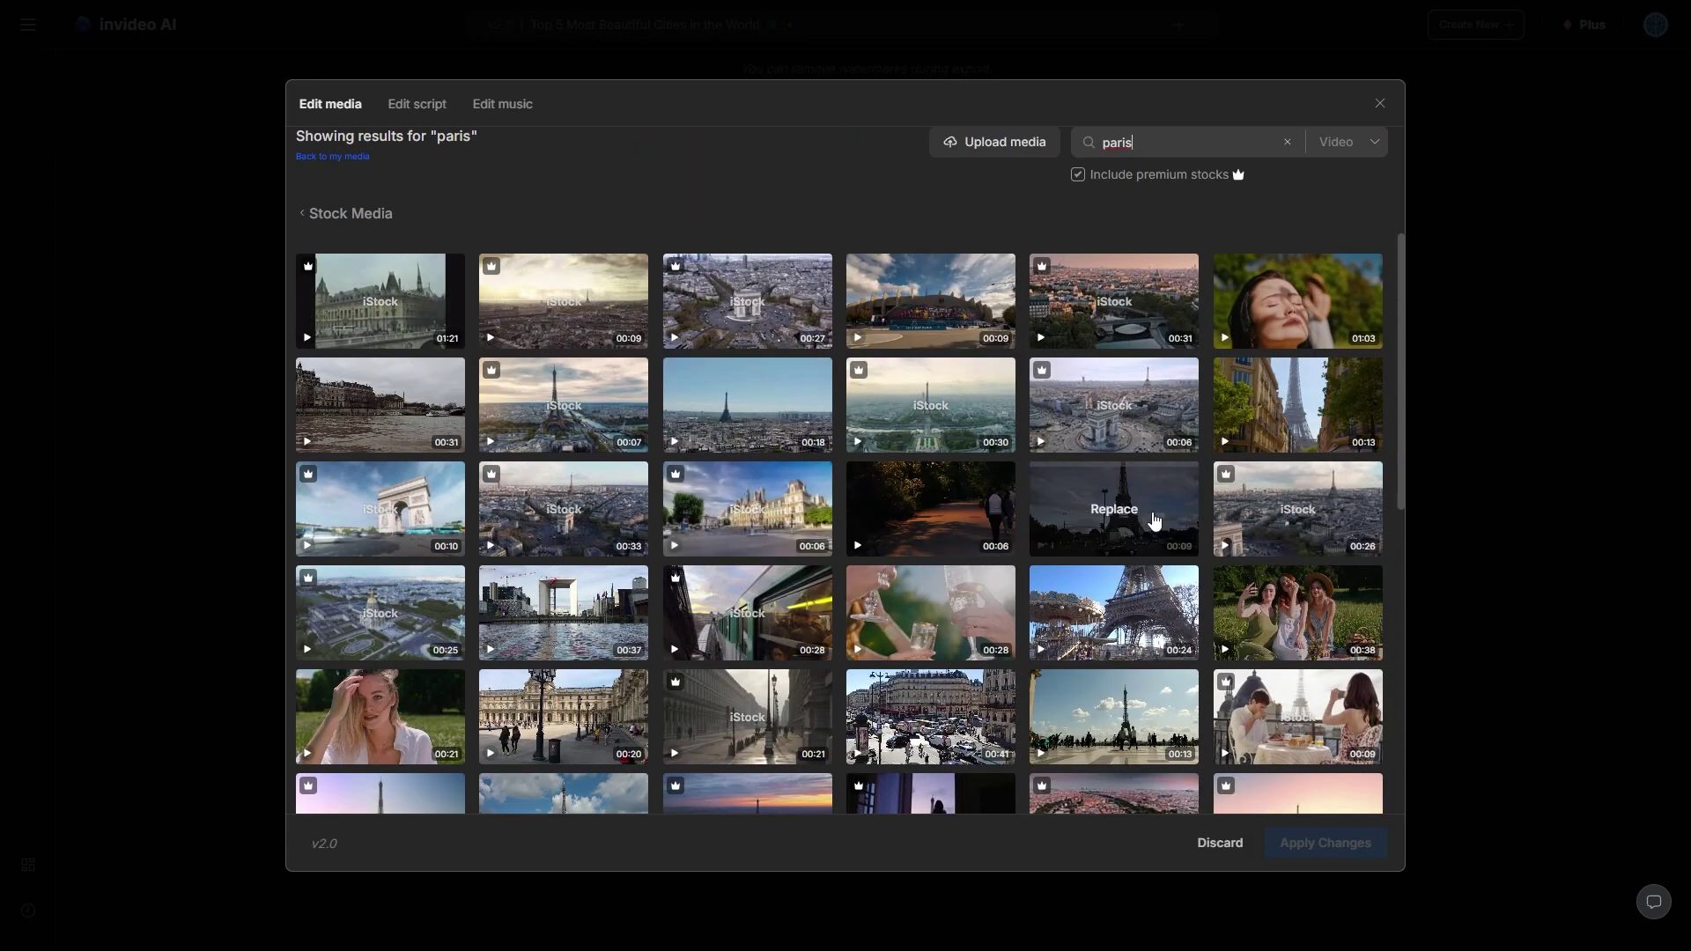
pyautogui.click(1114, 511)
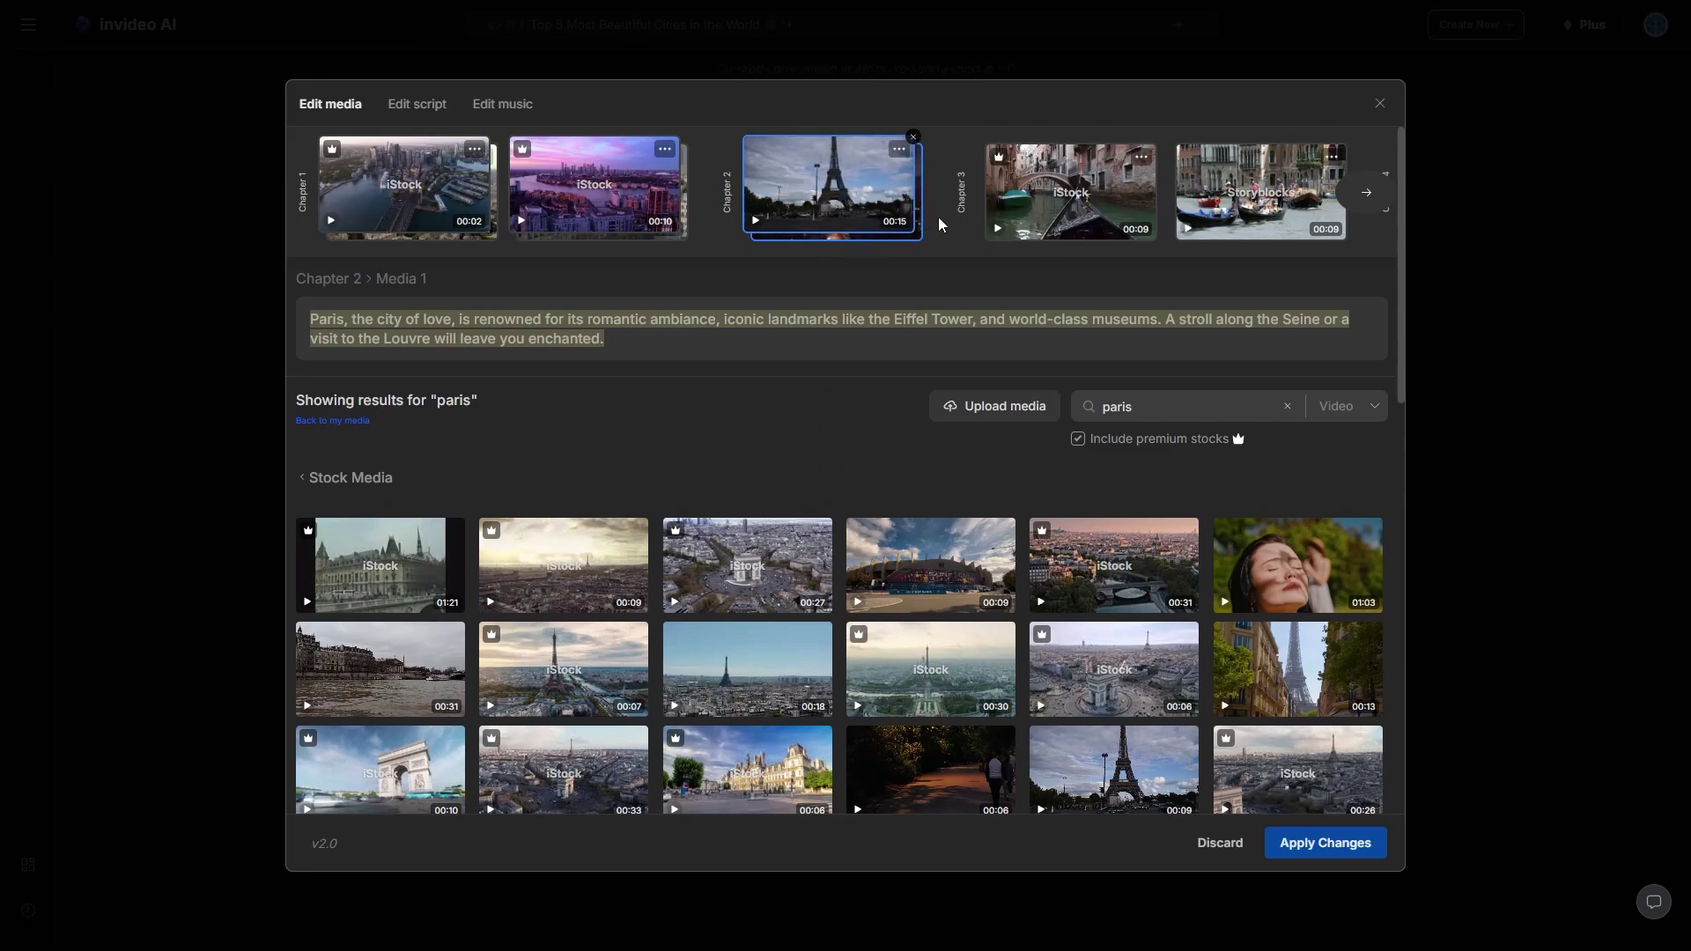
# Search stock media for 'italy' to replace Chapter 3's Venice clip
pyautogui.click(1065, 207)
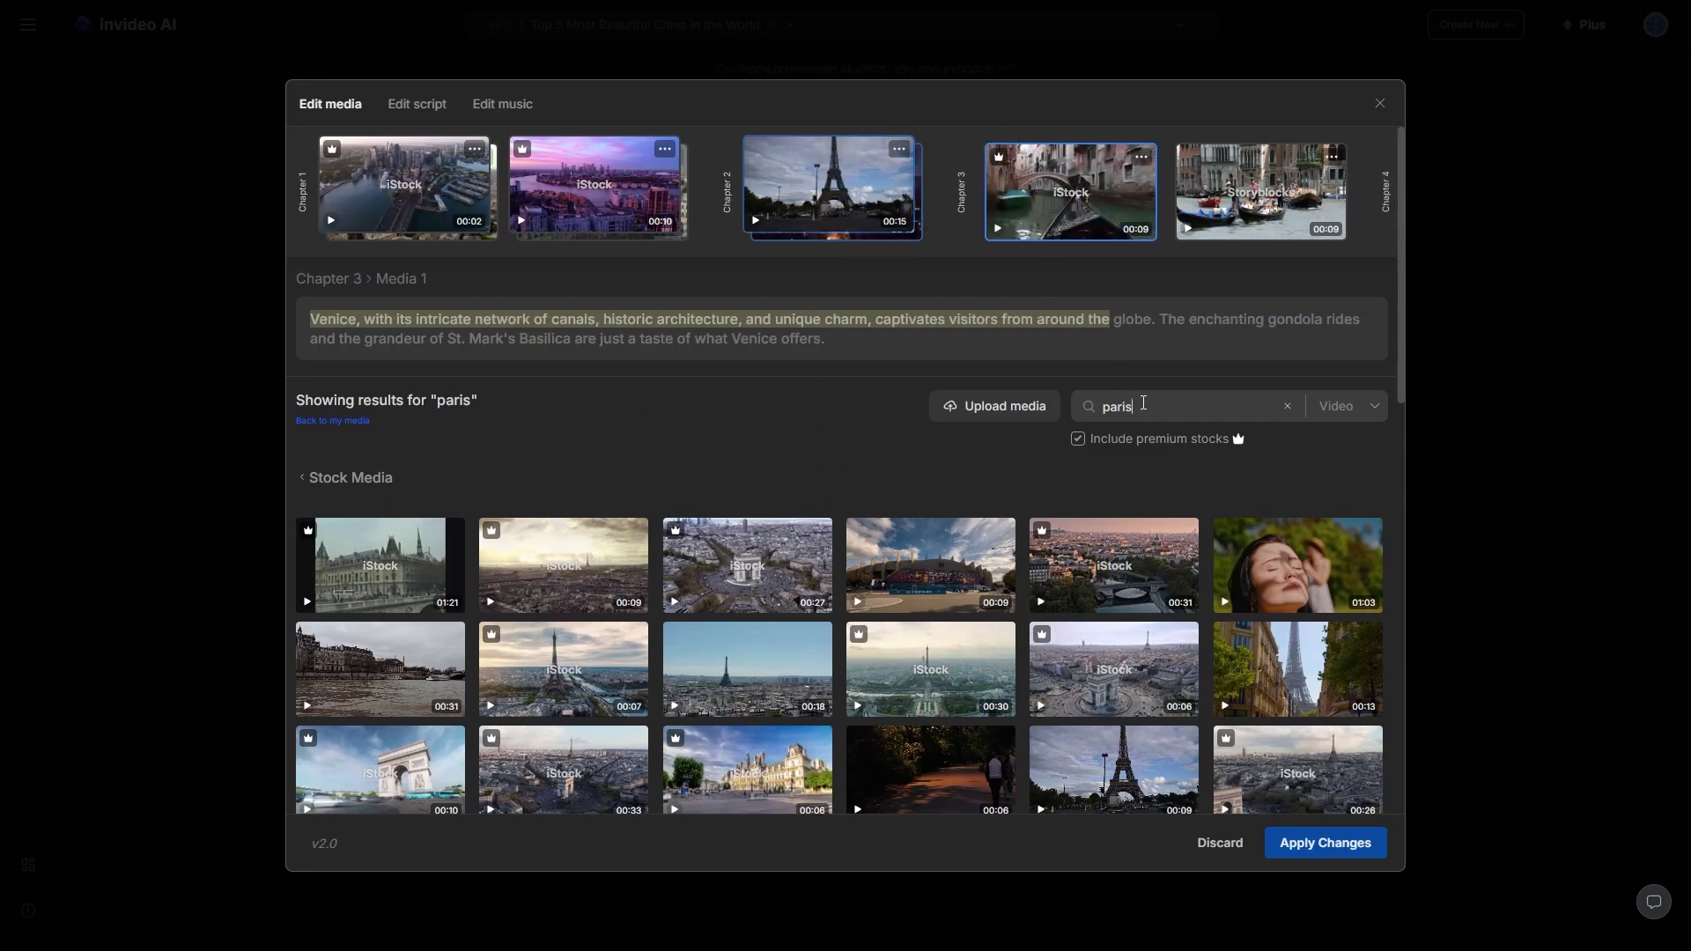
pyautogui.doubleClick(1143, 403)
pyautogui.write('italy')
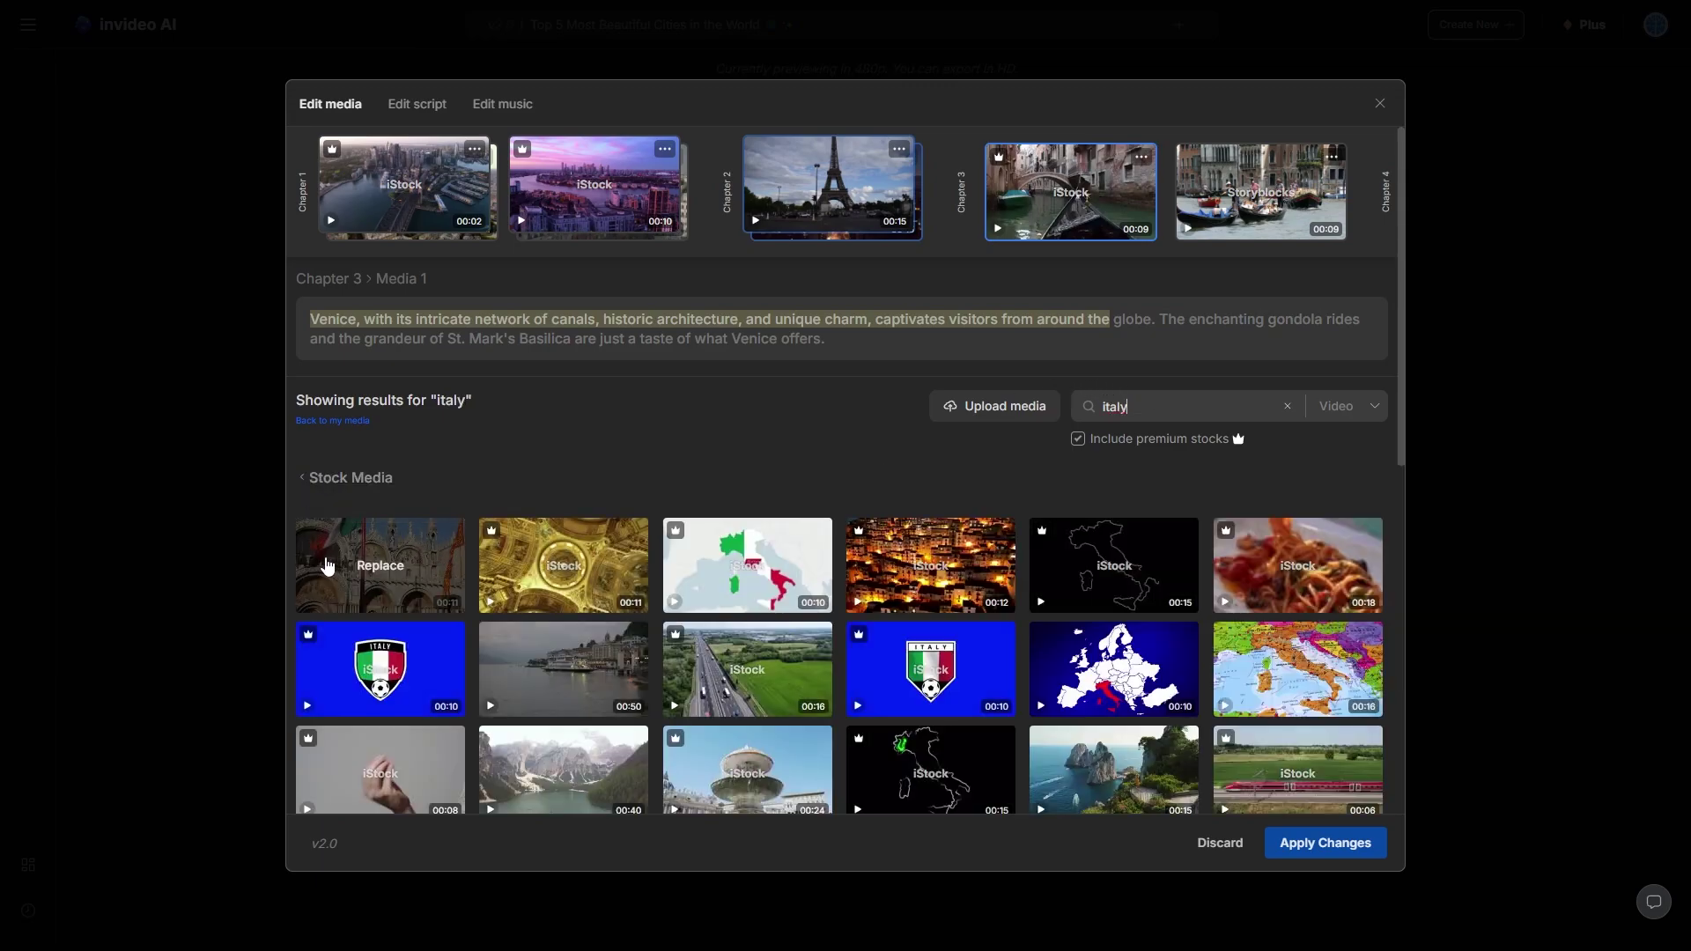
pyautogui.scroll(-1, 933, 564)
pyautogui.scroll(1, 992, 345)
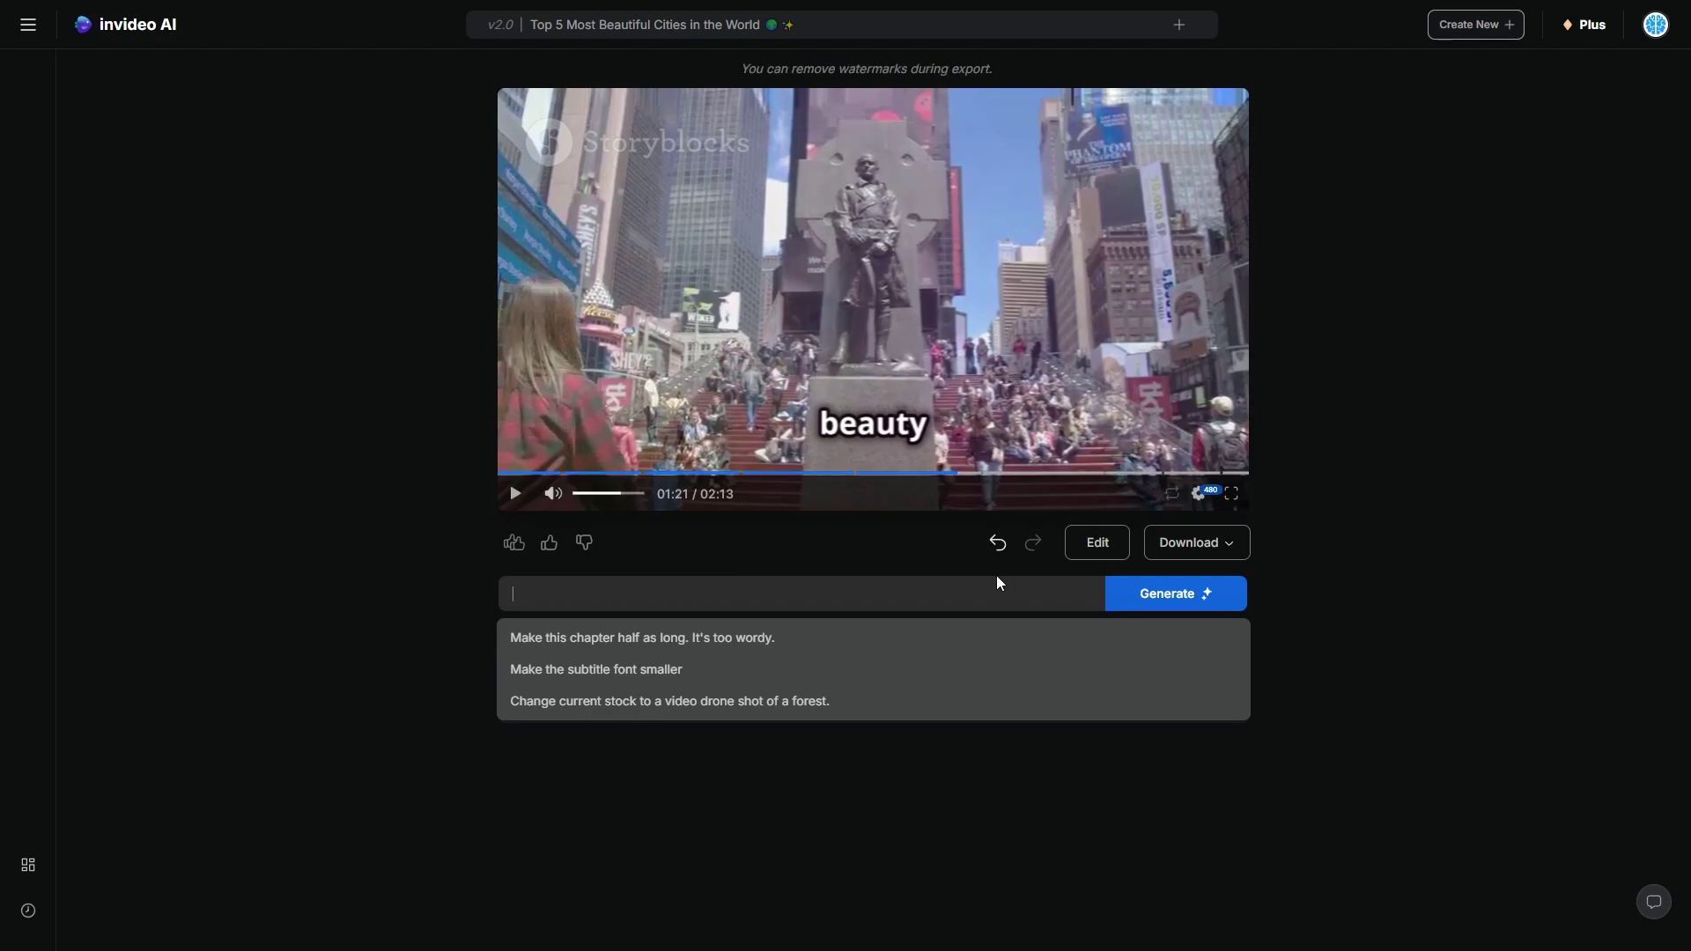
# Submit the prompt 'Change the music when talking about new york to be more engaging'
pyautogui.write('Change the mus')
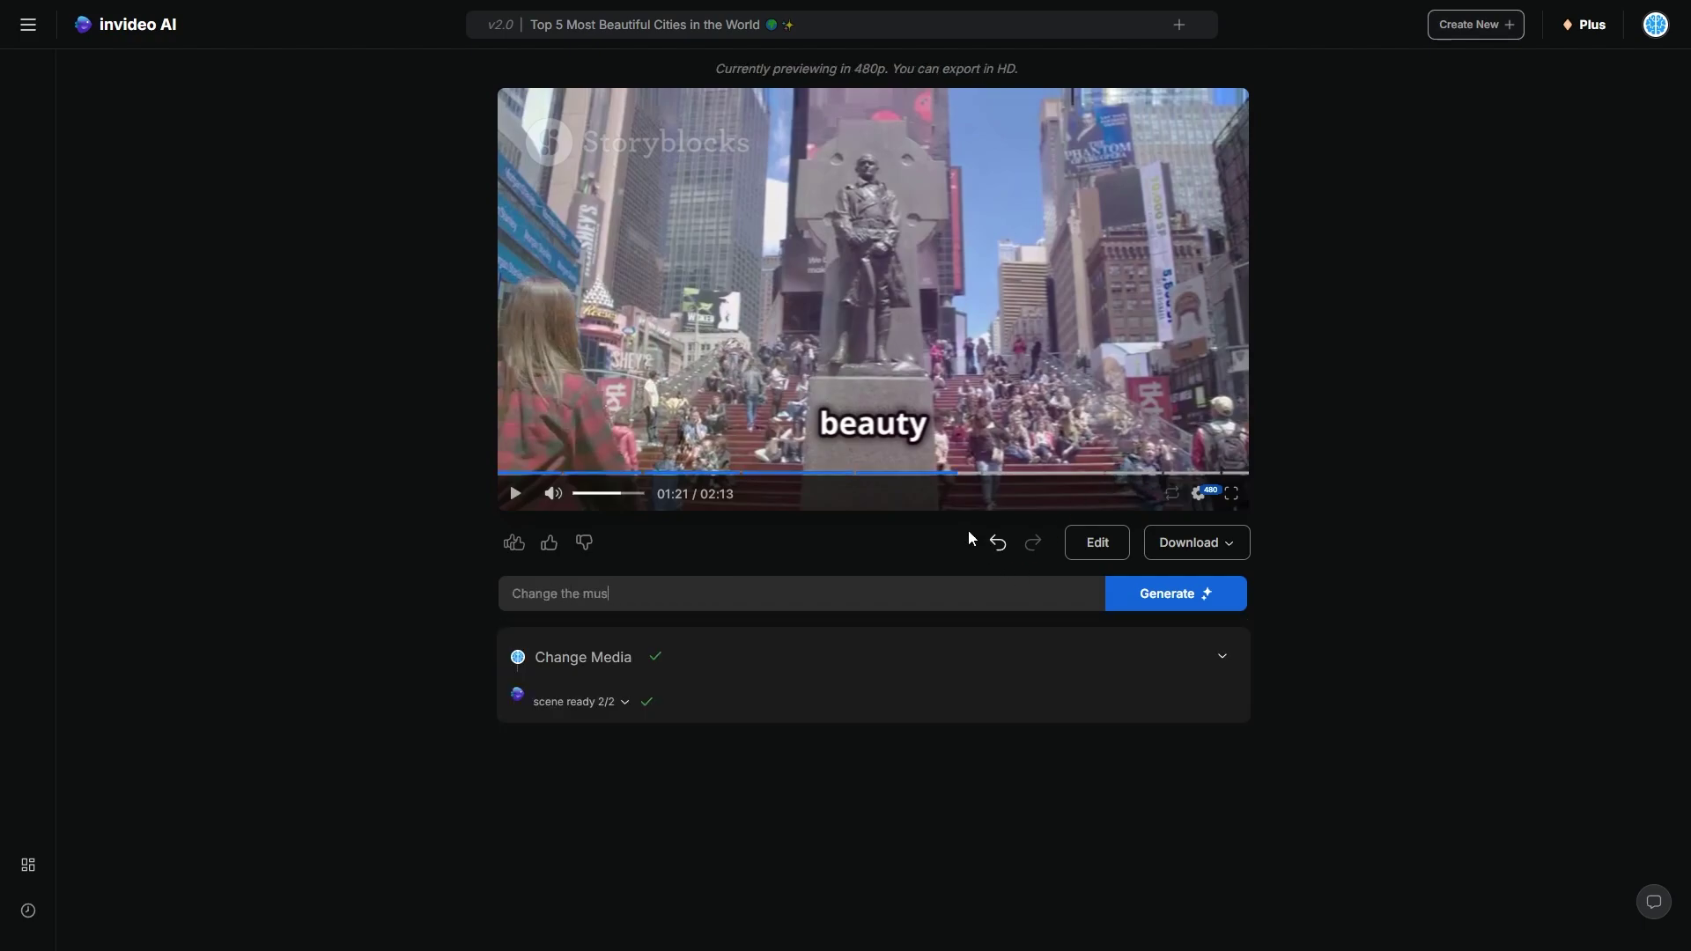
pyautogui.write('ic when talking about new york to be more ')
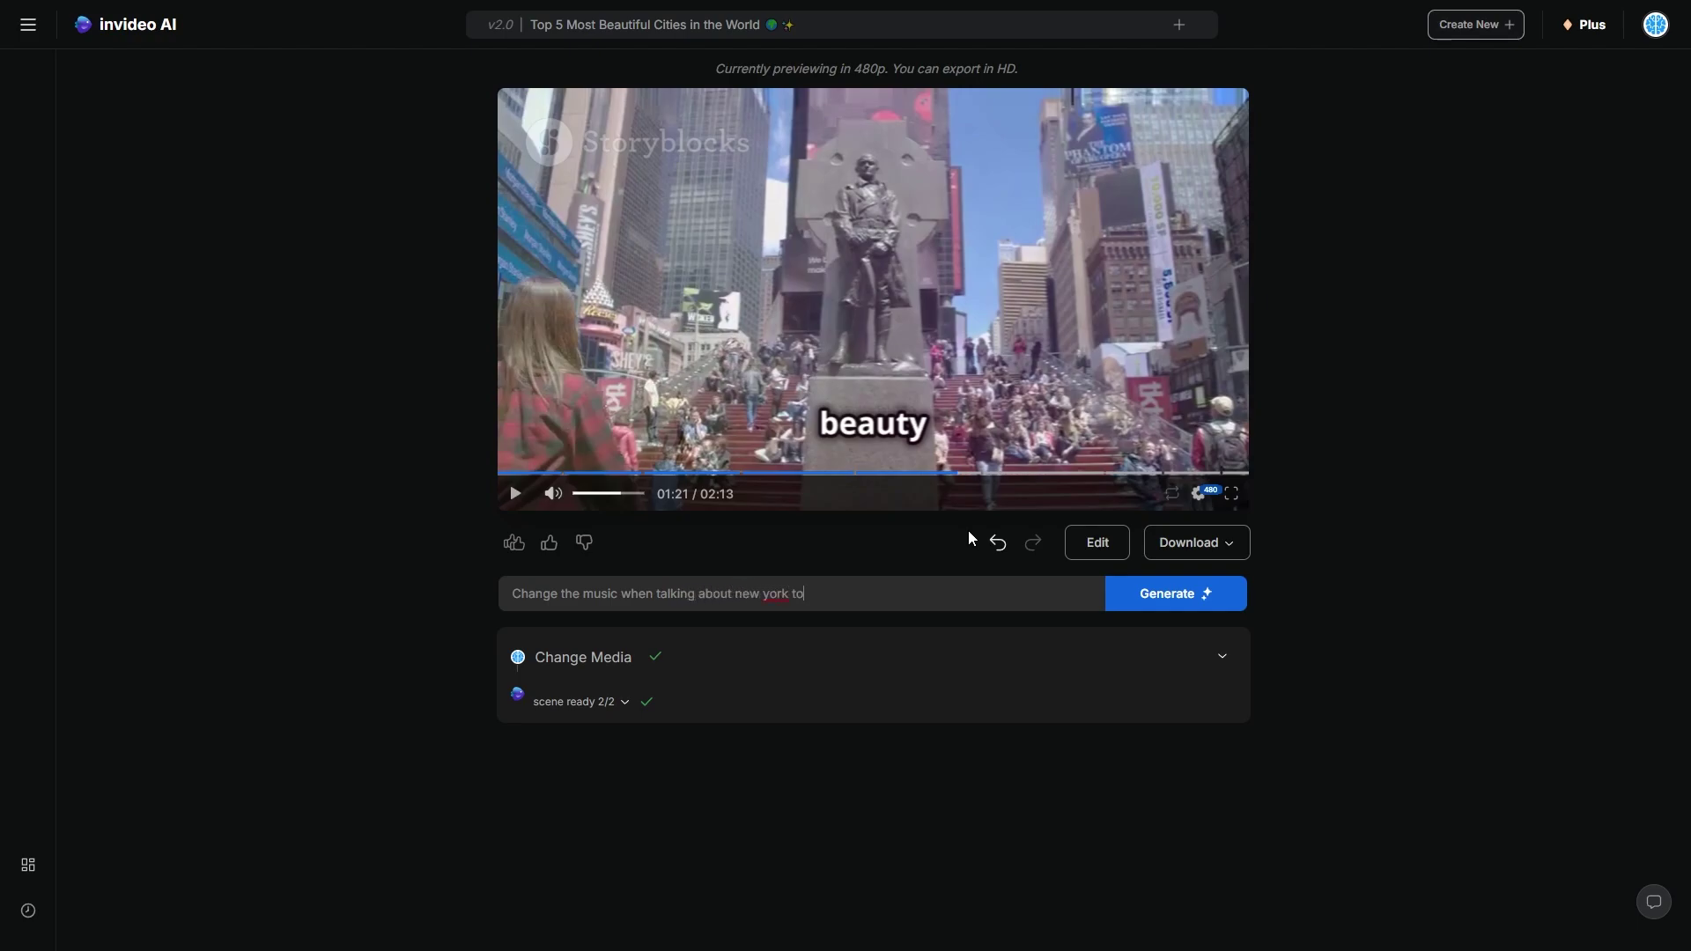
pyautogui.write('engaging')
pyautogui.click(1193, 602)
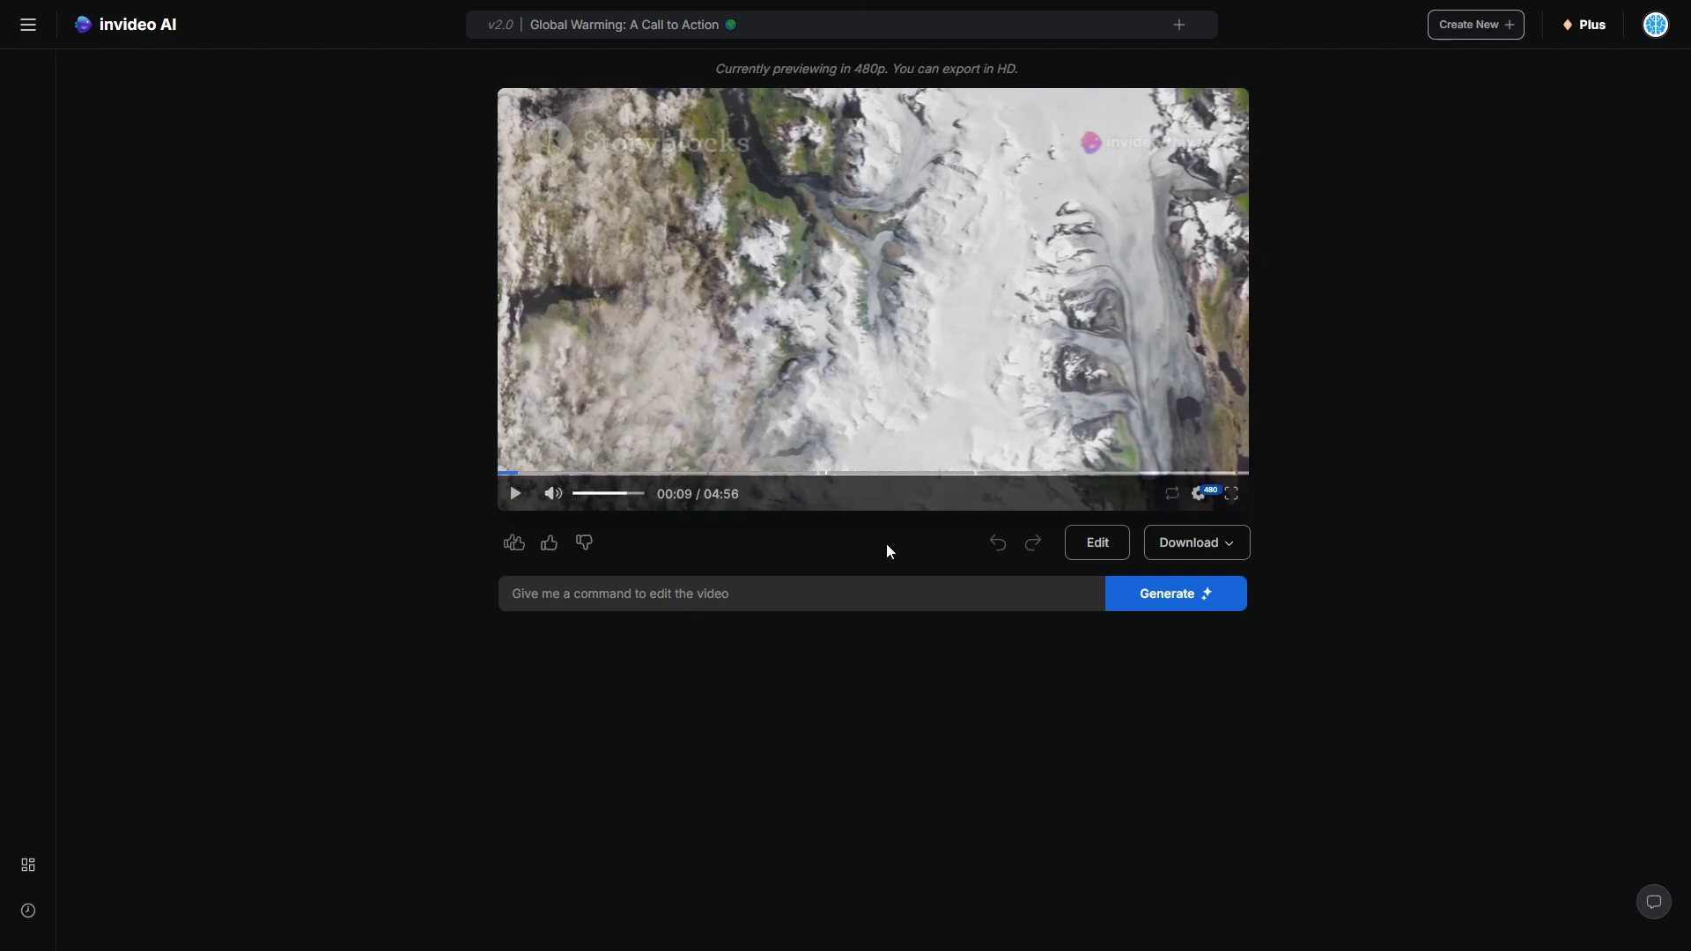
# Watch full screen at The Human Fingerprint on Our Climate chapter, then return to the rainy road scene
pyautogui.click(1230, 494)
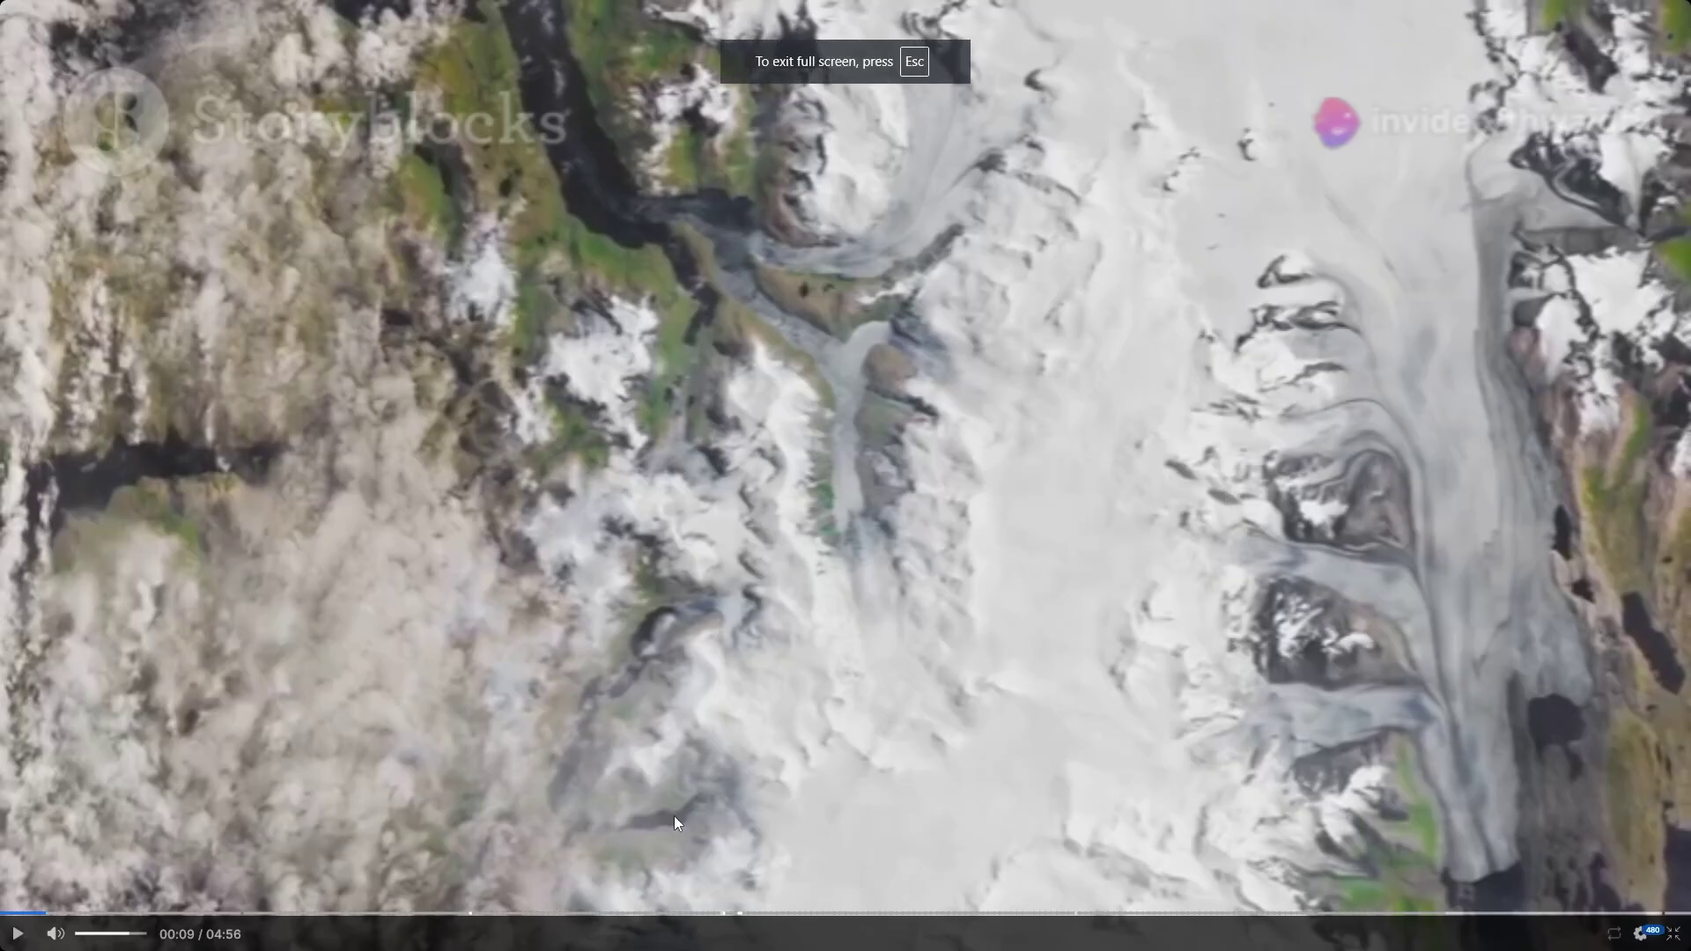
pyautogui.click(487, 912)
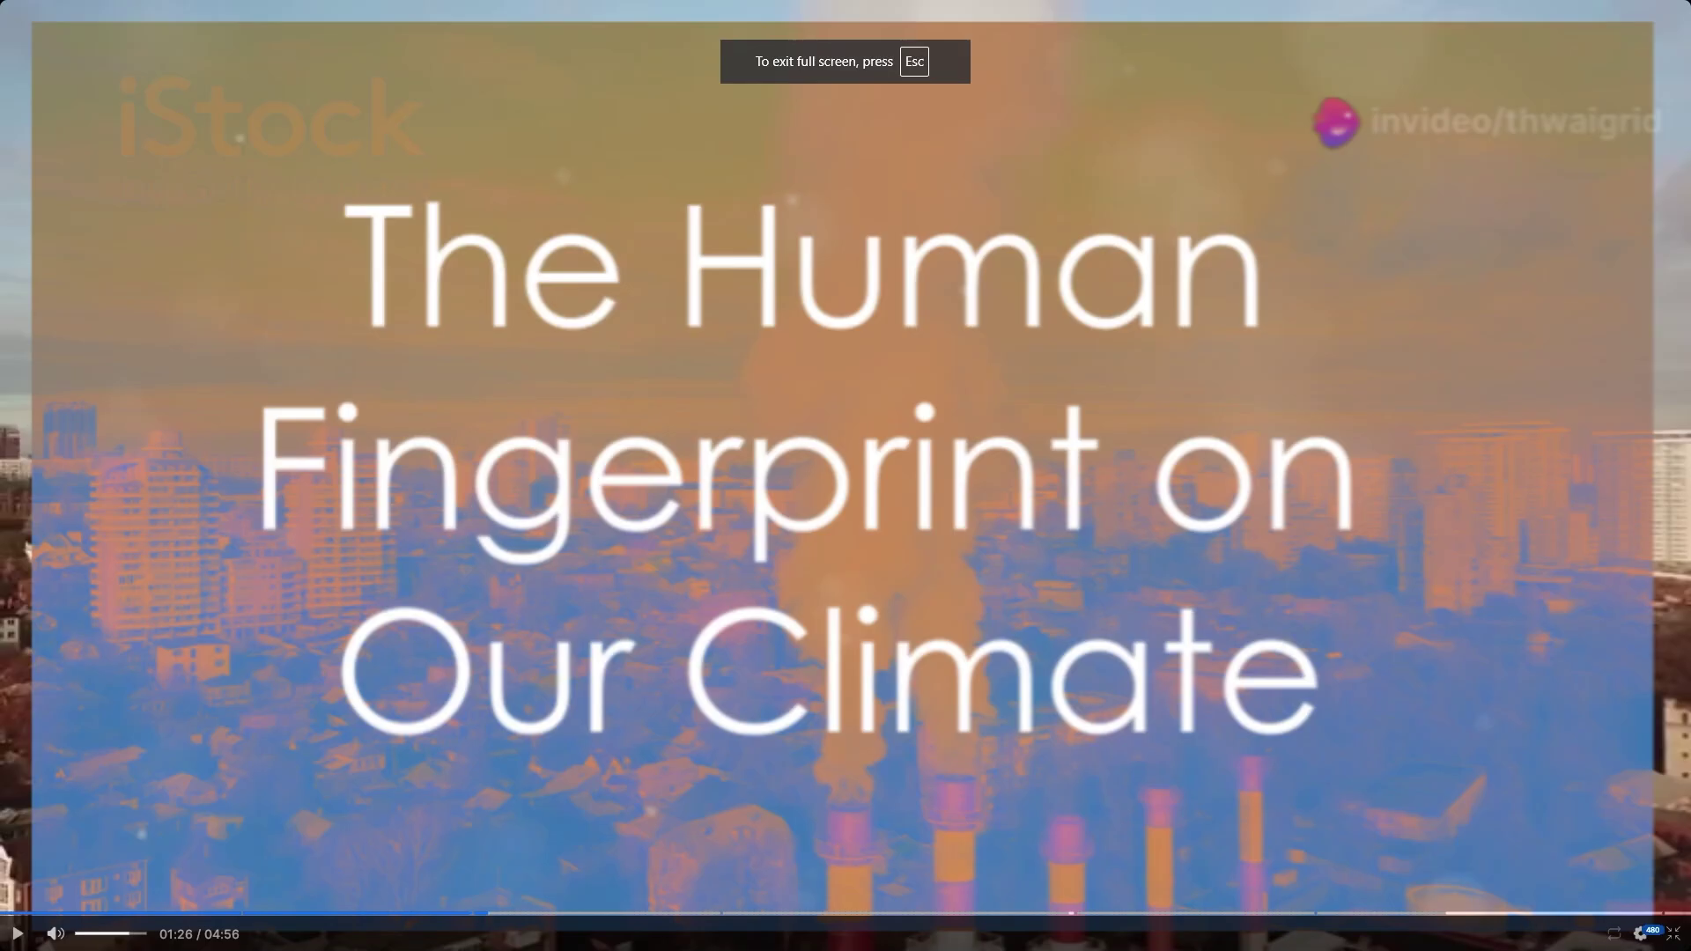
pyautogui.click(1672, 933)
pyautogui.click(561, 473)
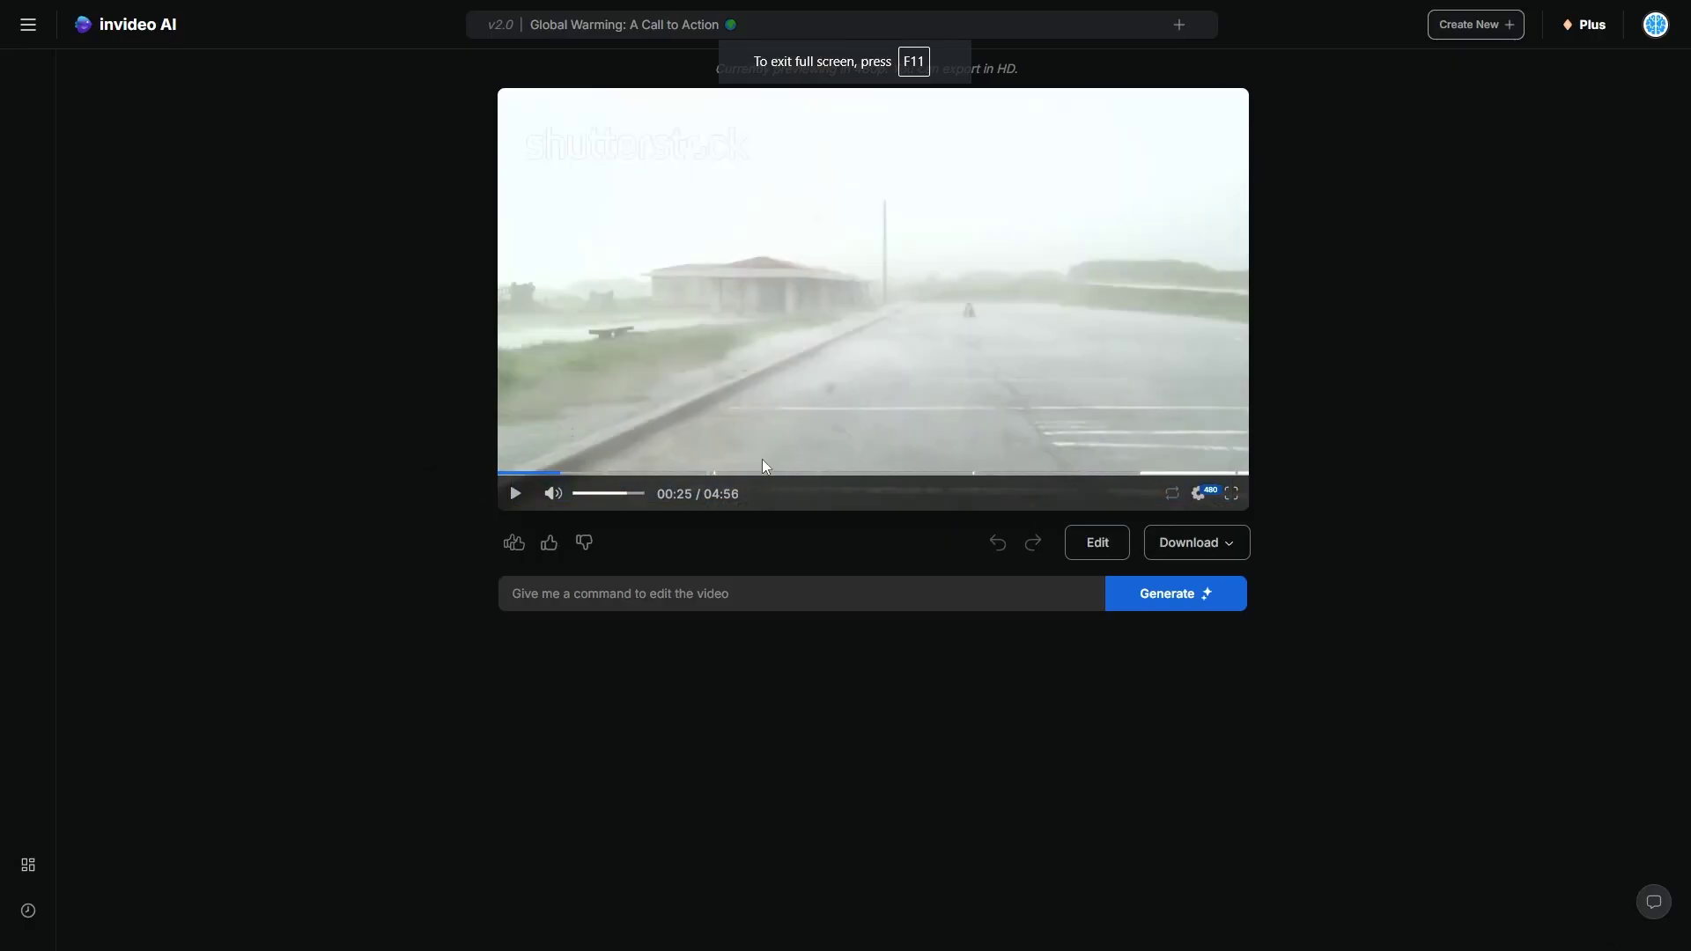
# Sample 02:13, the 03:17 glacier footage and the closing protest scene muted, then return near the start
pyautogui.click(690, 592)
pyautogui.click(836, 473)
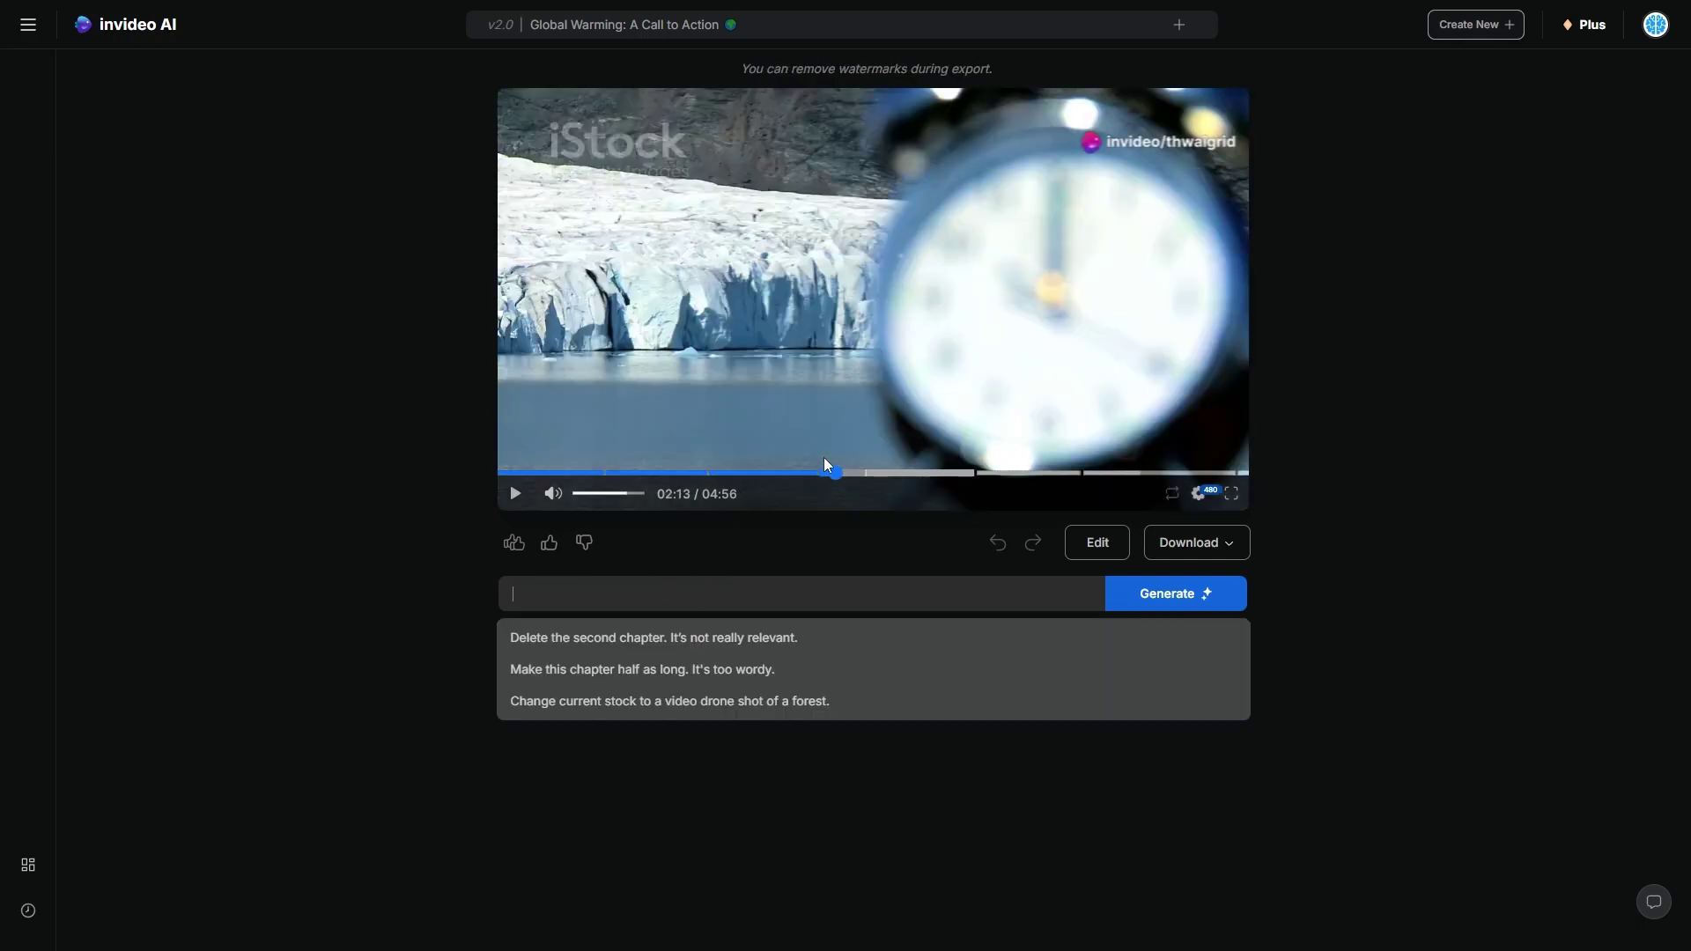
pyautogui.click(996, 473)
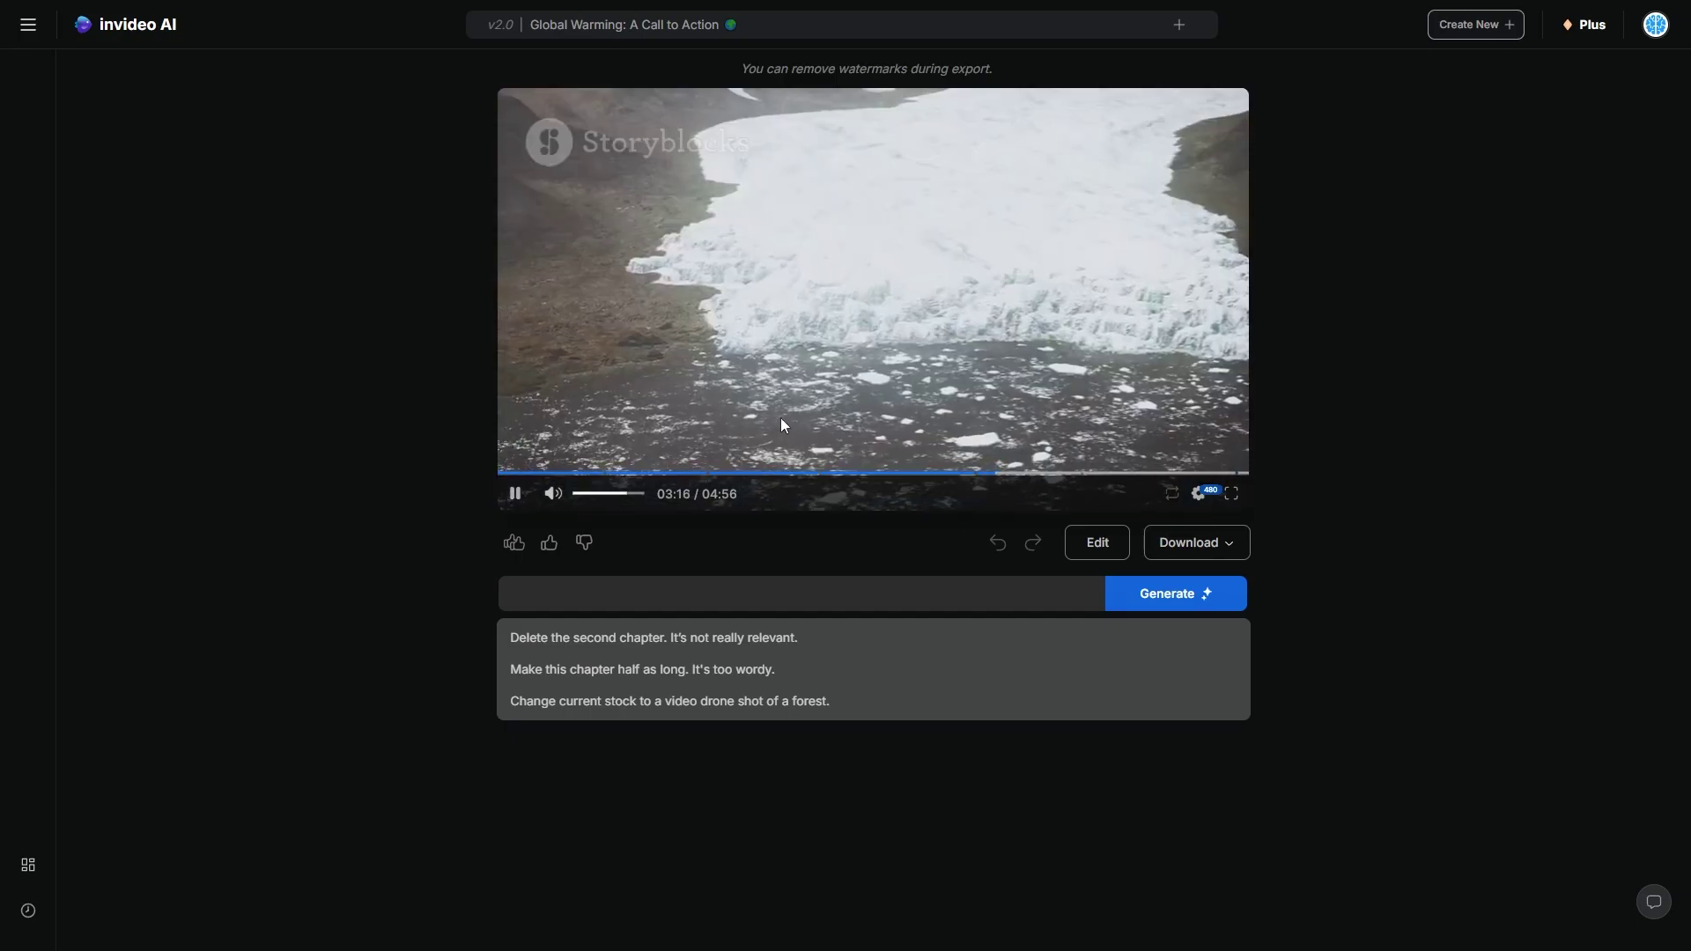
pyautogui.click(553, 493)
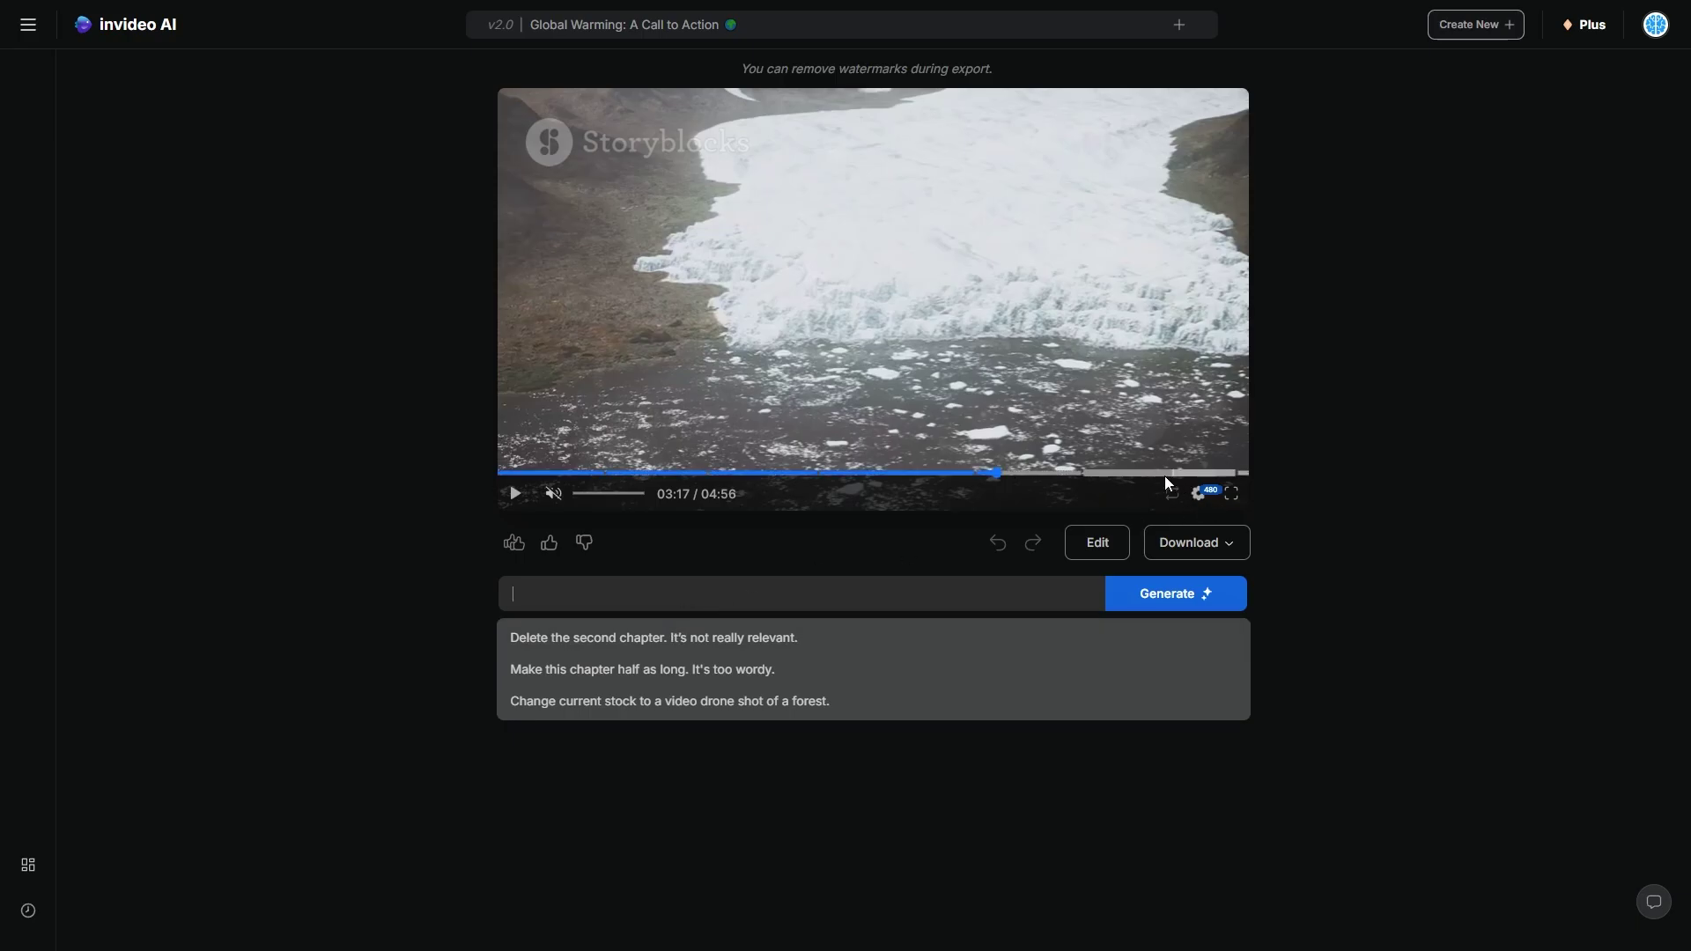
pyautogui.click(1112, 473)
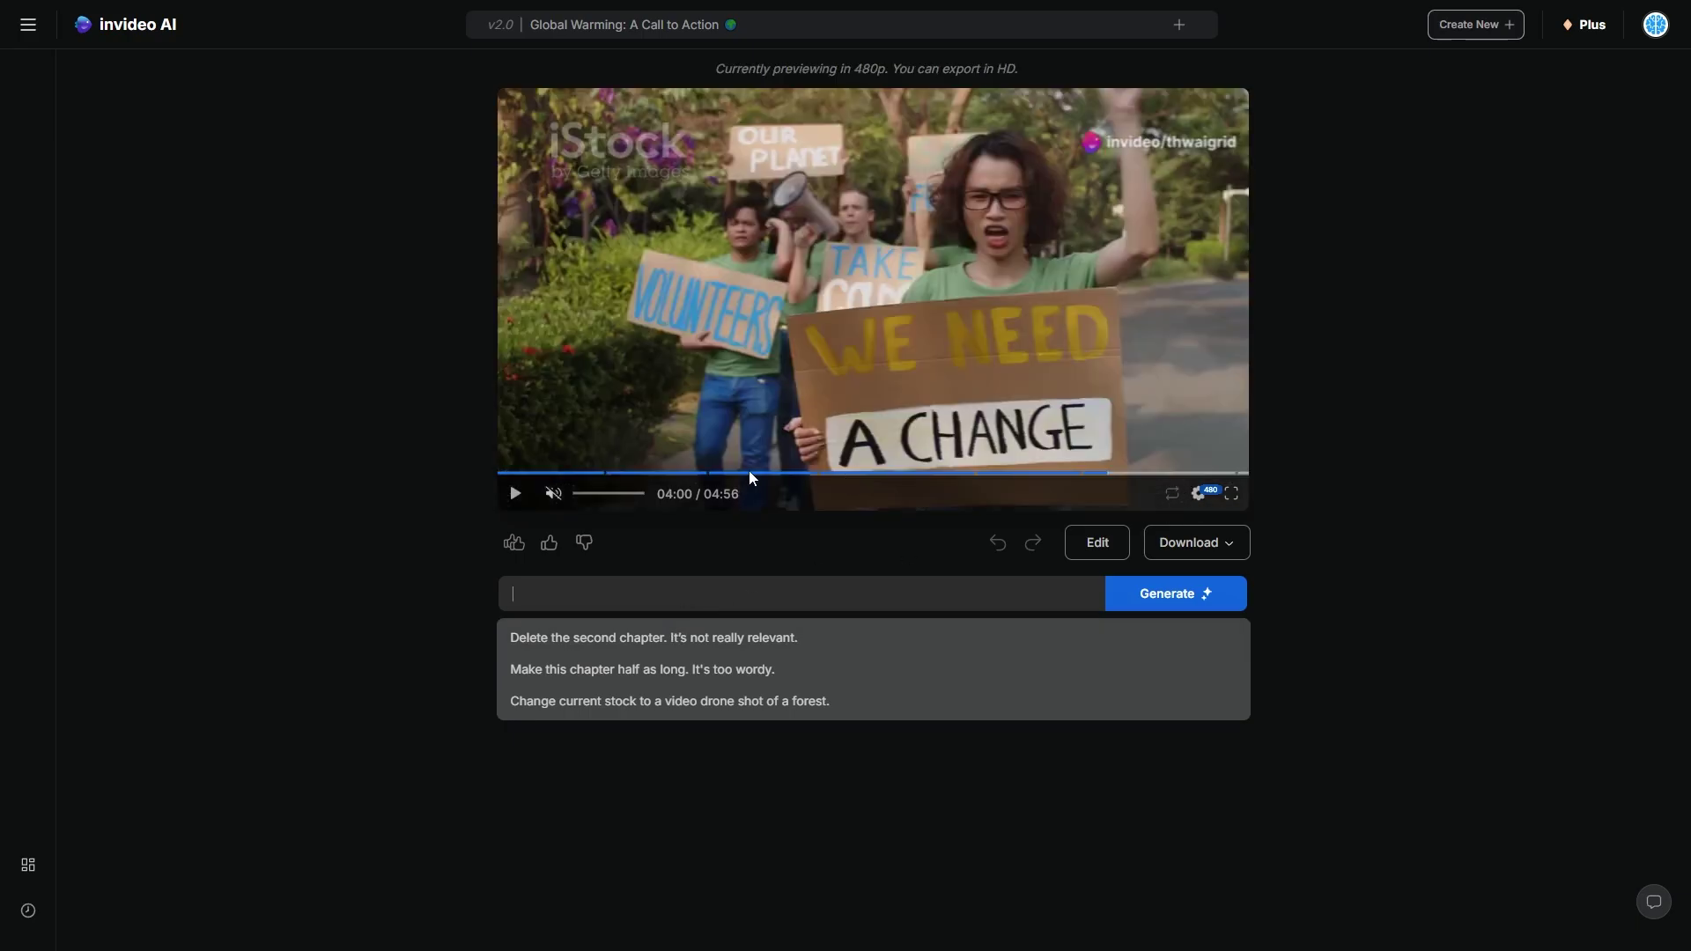
pyautogui.click(561, 472)
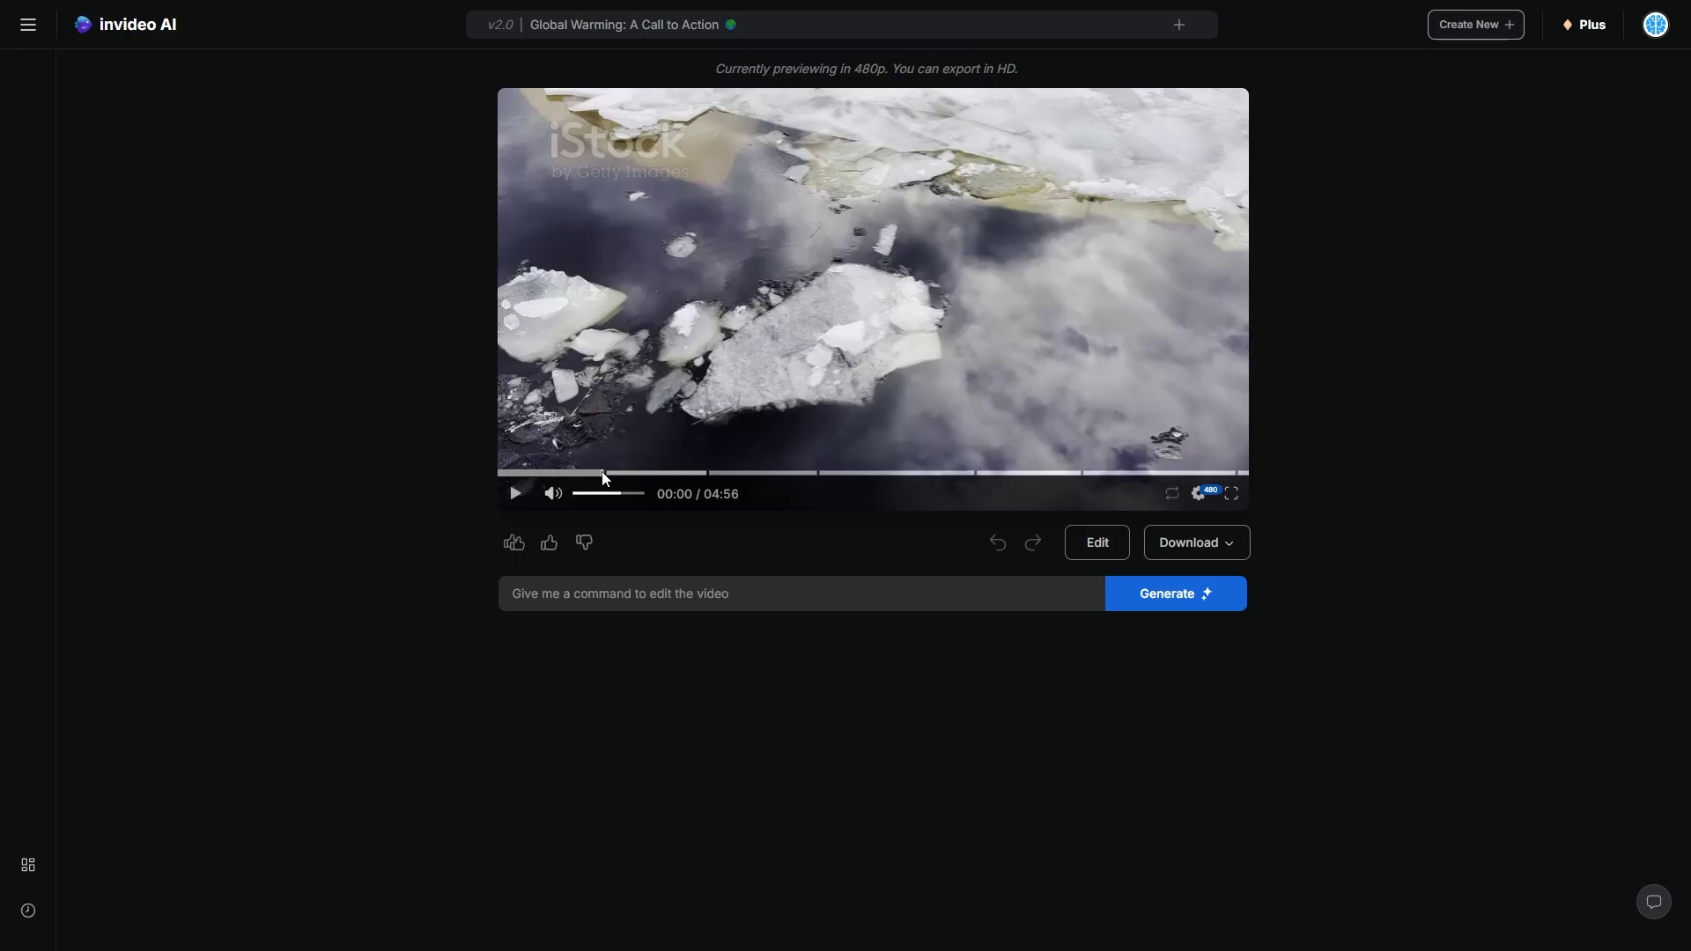
# Seek to around 00:44, play the title sequence and pause on the Global Warming title
pyautogui.click(603, 473)
pyautogui.click(619, 474)
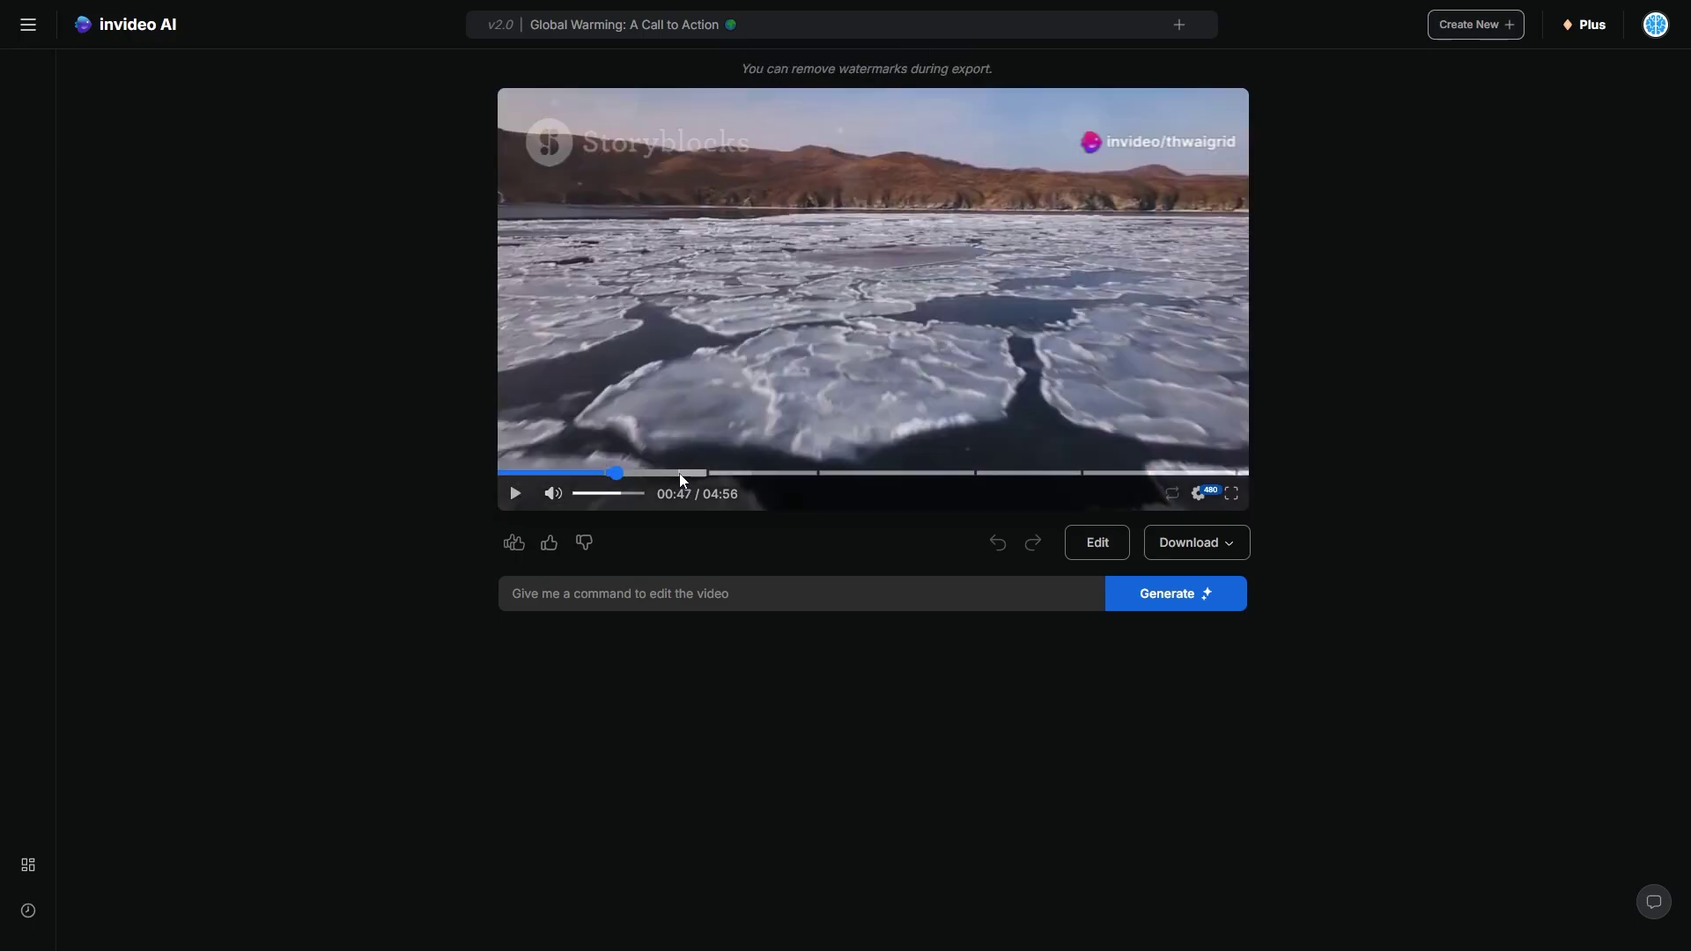
pyautogui.click(604, 473)
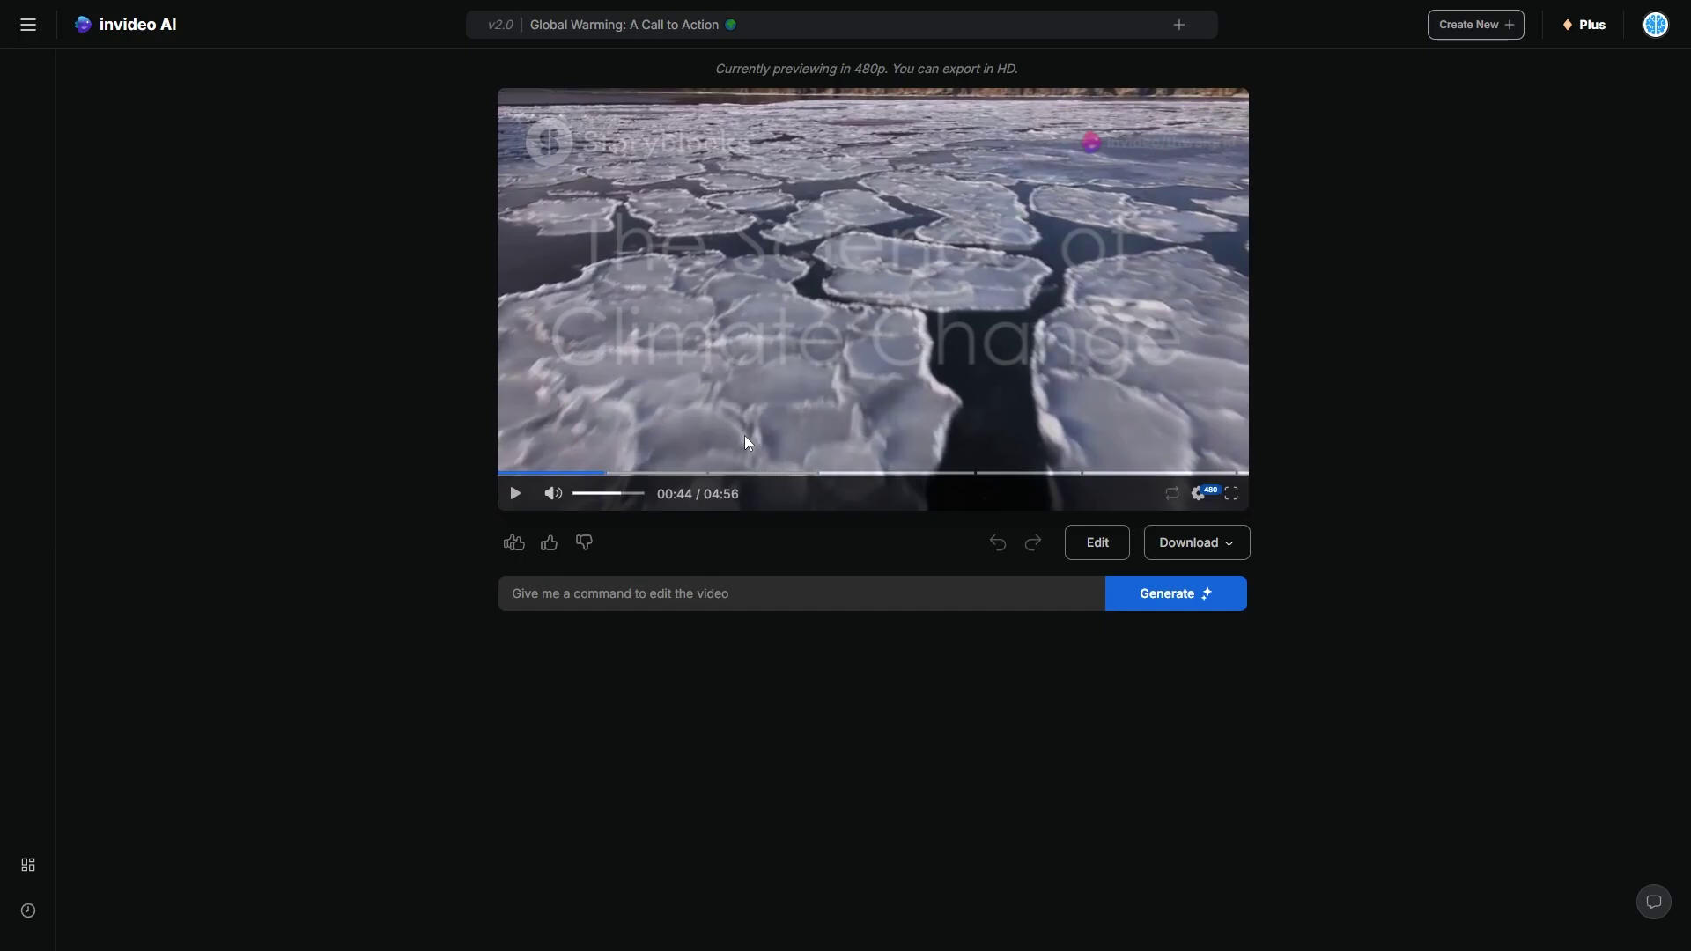
pyautogui.click(553, 493)
pyautogui.click(690, 378)
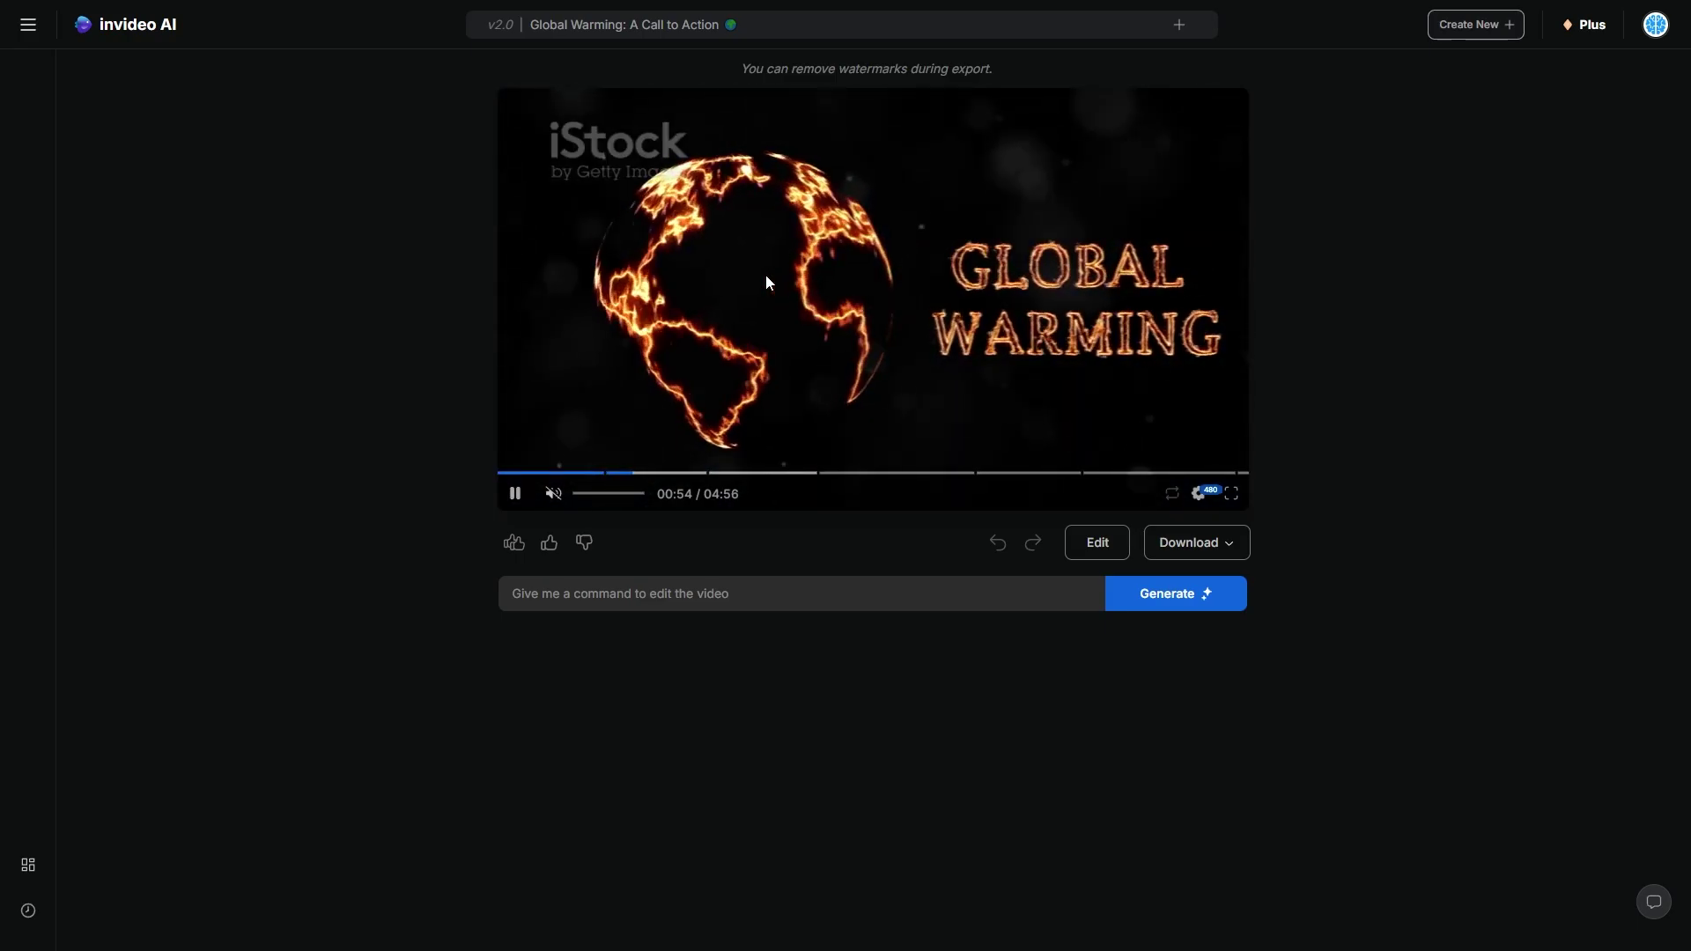
pyautogui.click(653, 418)
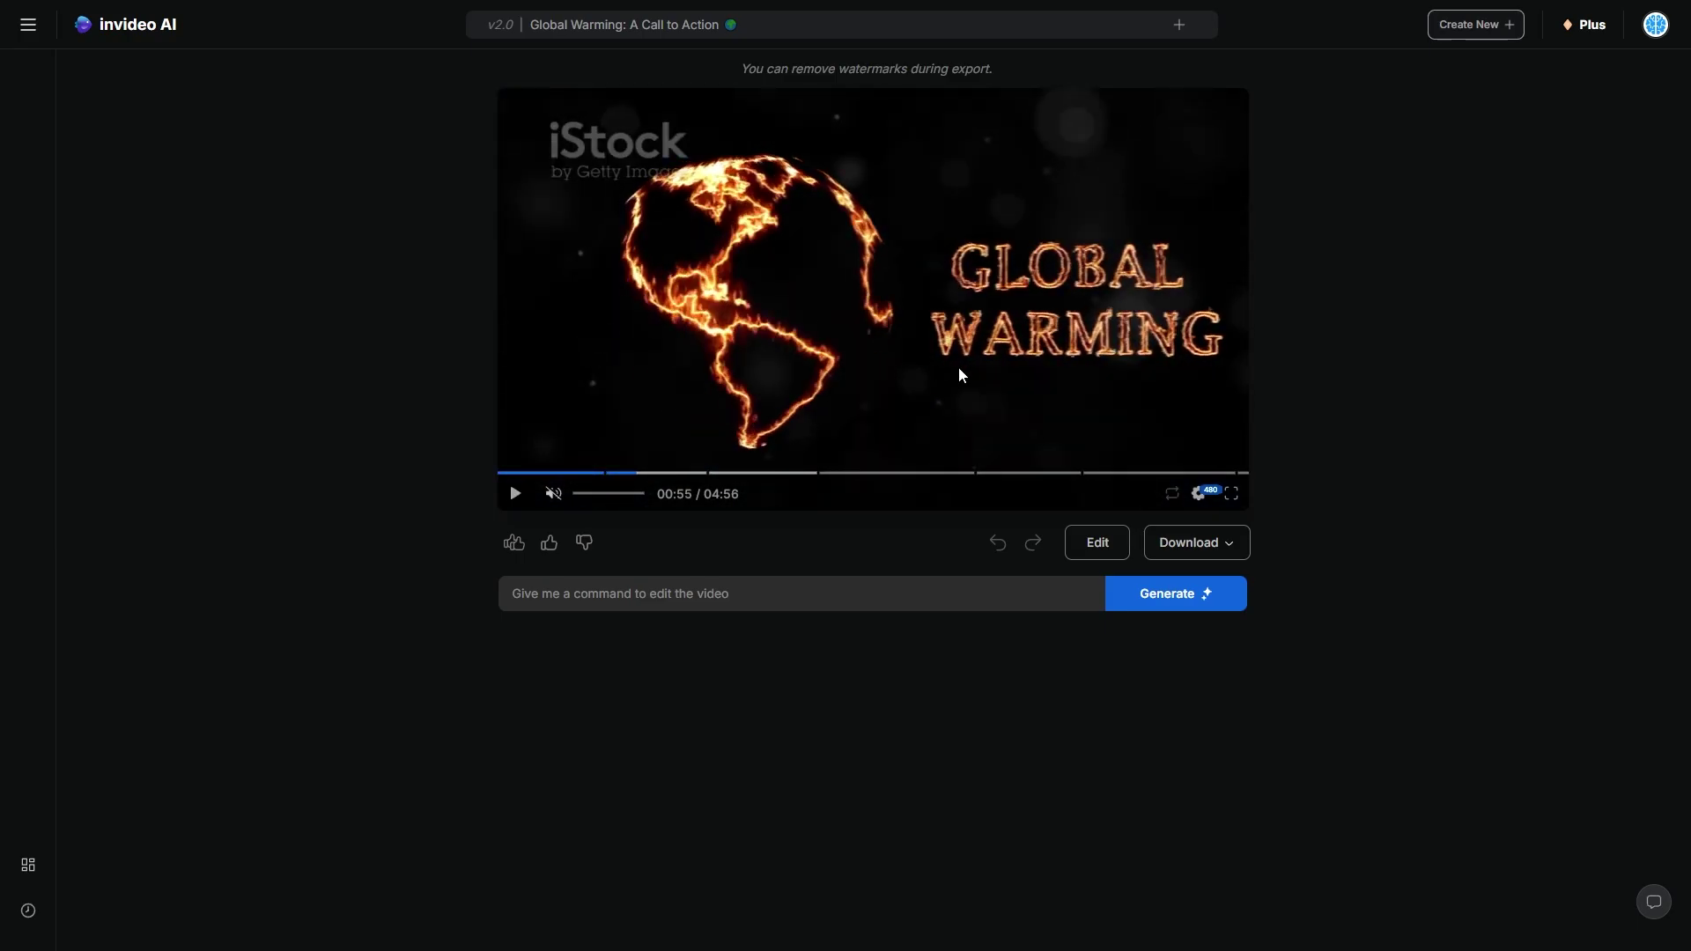
# Download the Global Warming video at 1080p with no watermarks and no branding
pyautogui.click(1204, 541)
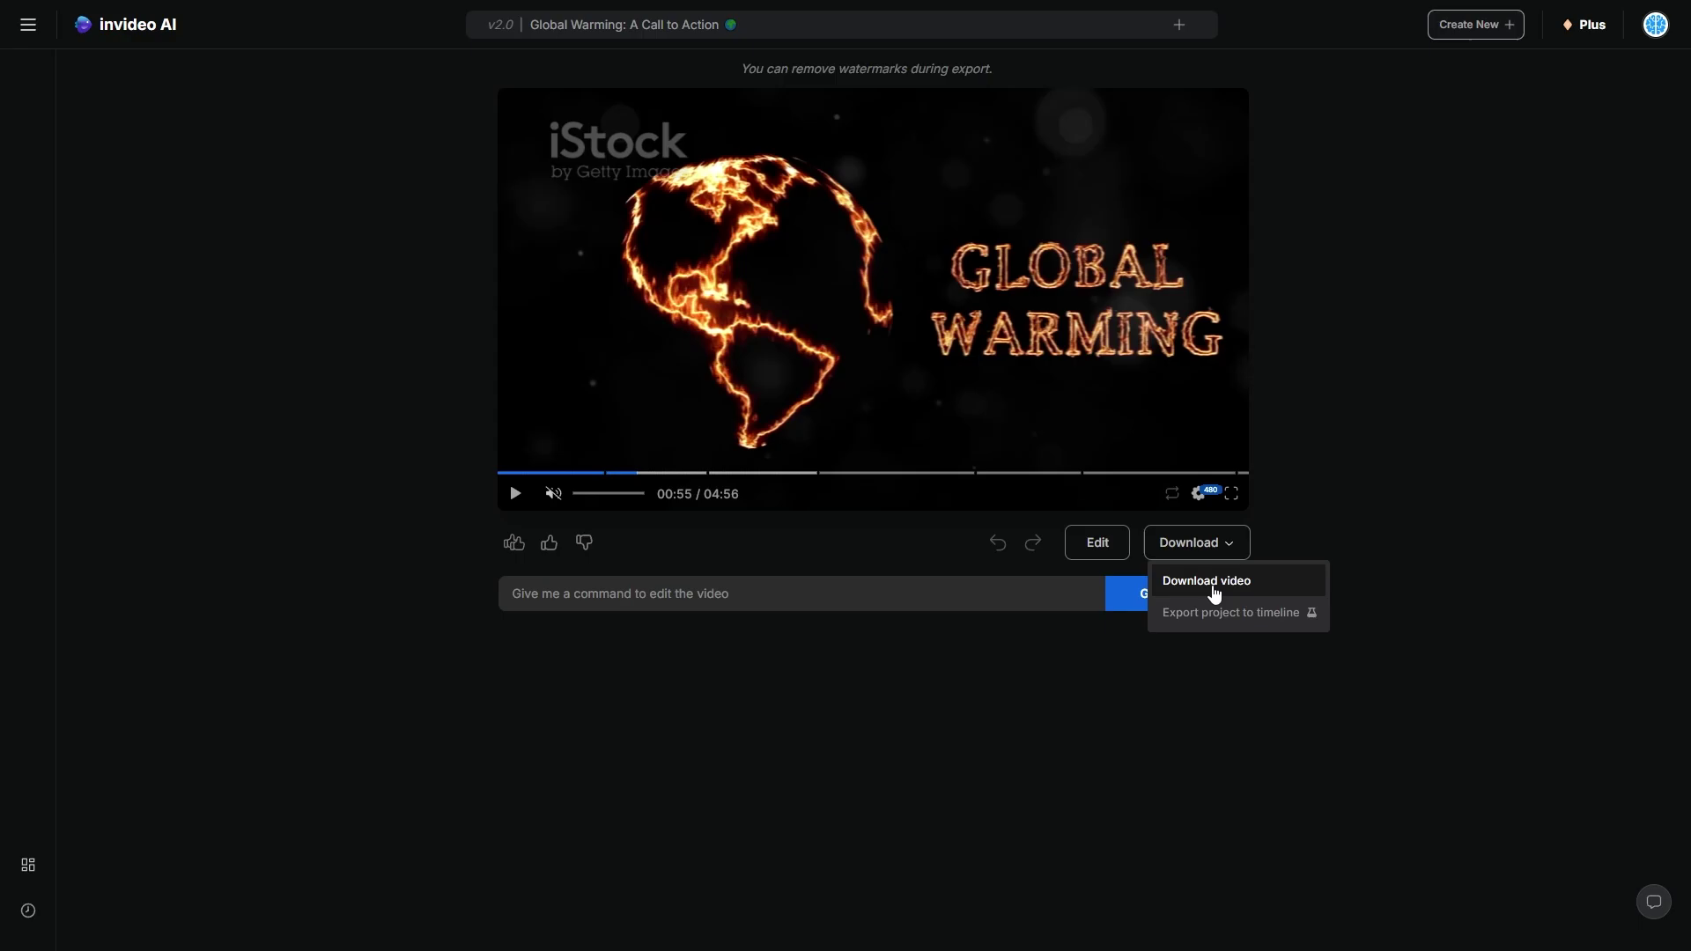
pyautogui.click(1215, 583)
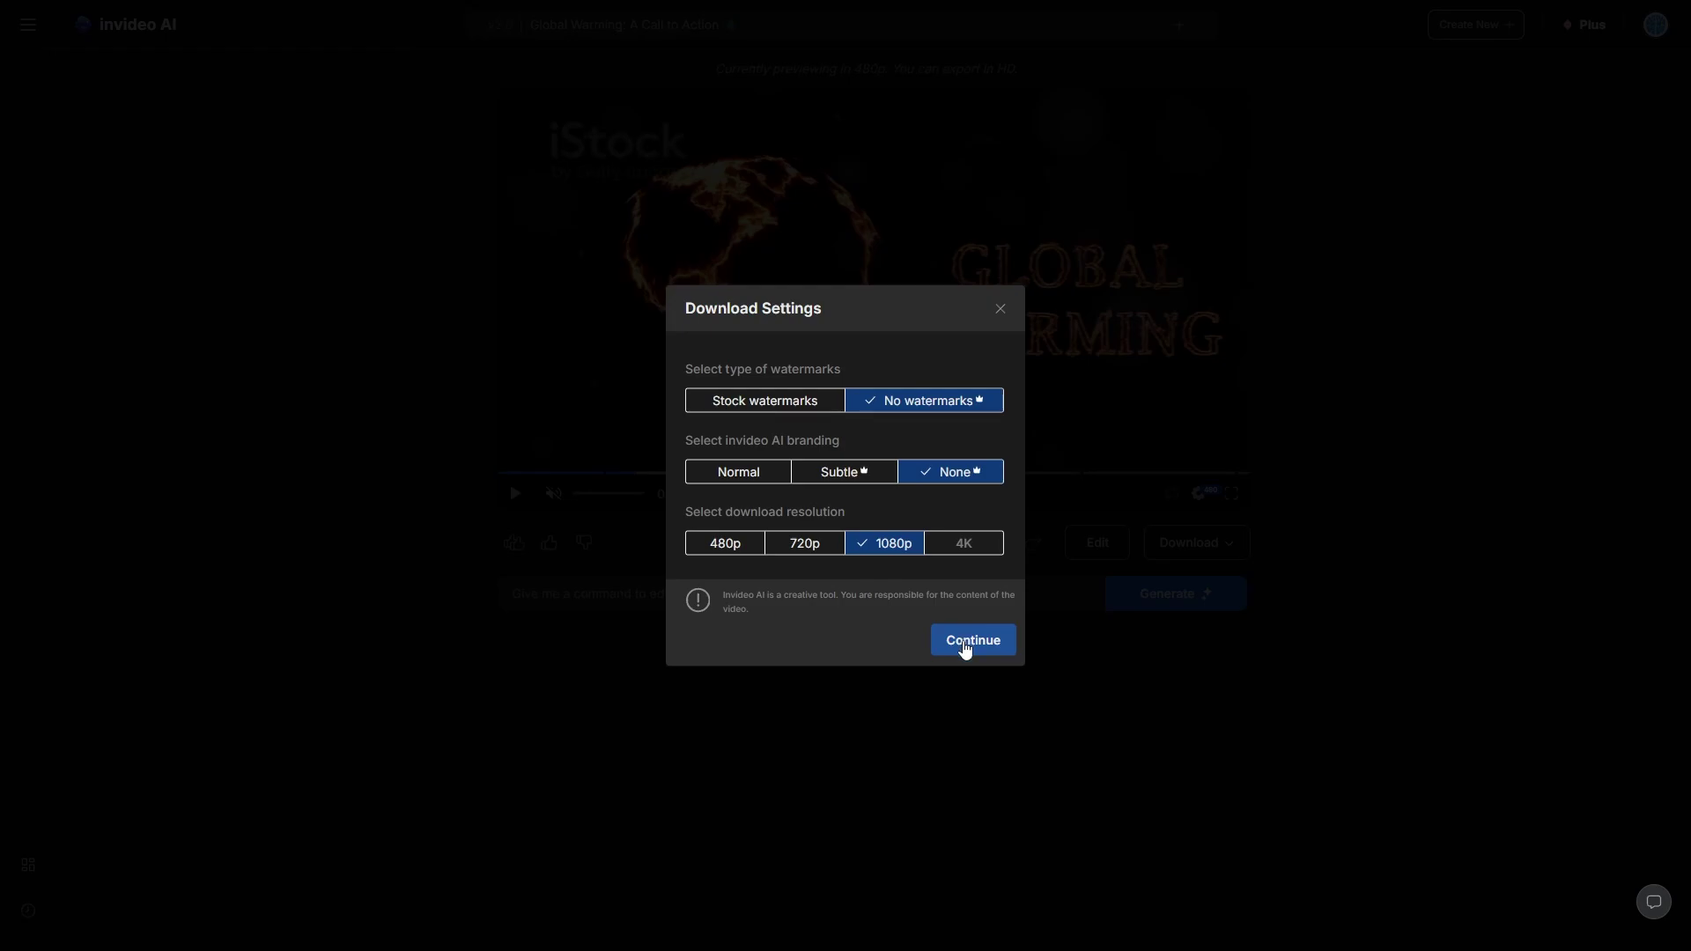
pyautogui.click(1000, 309)
pyautogui.click(647, 597)
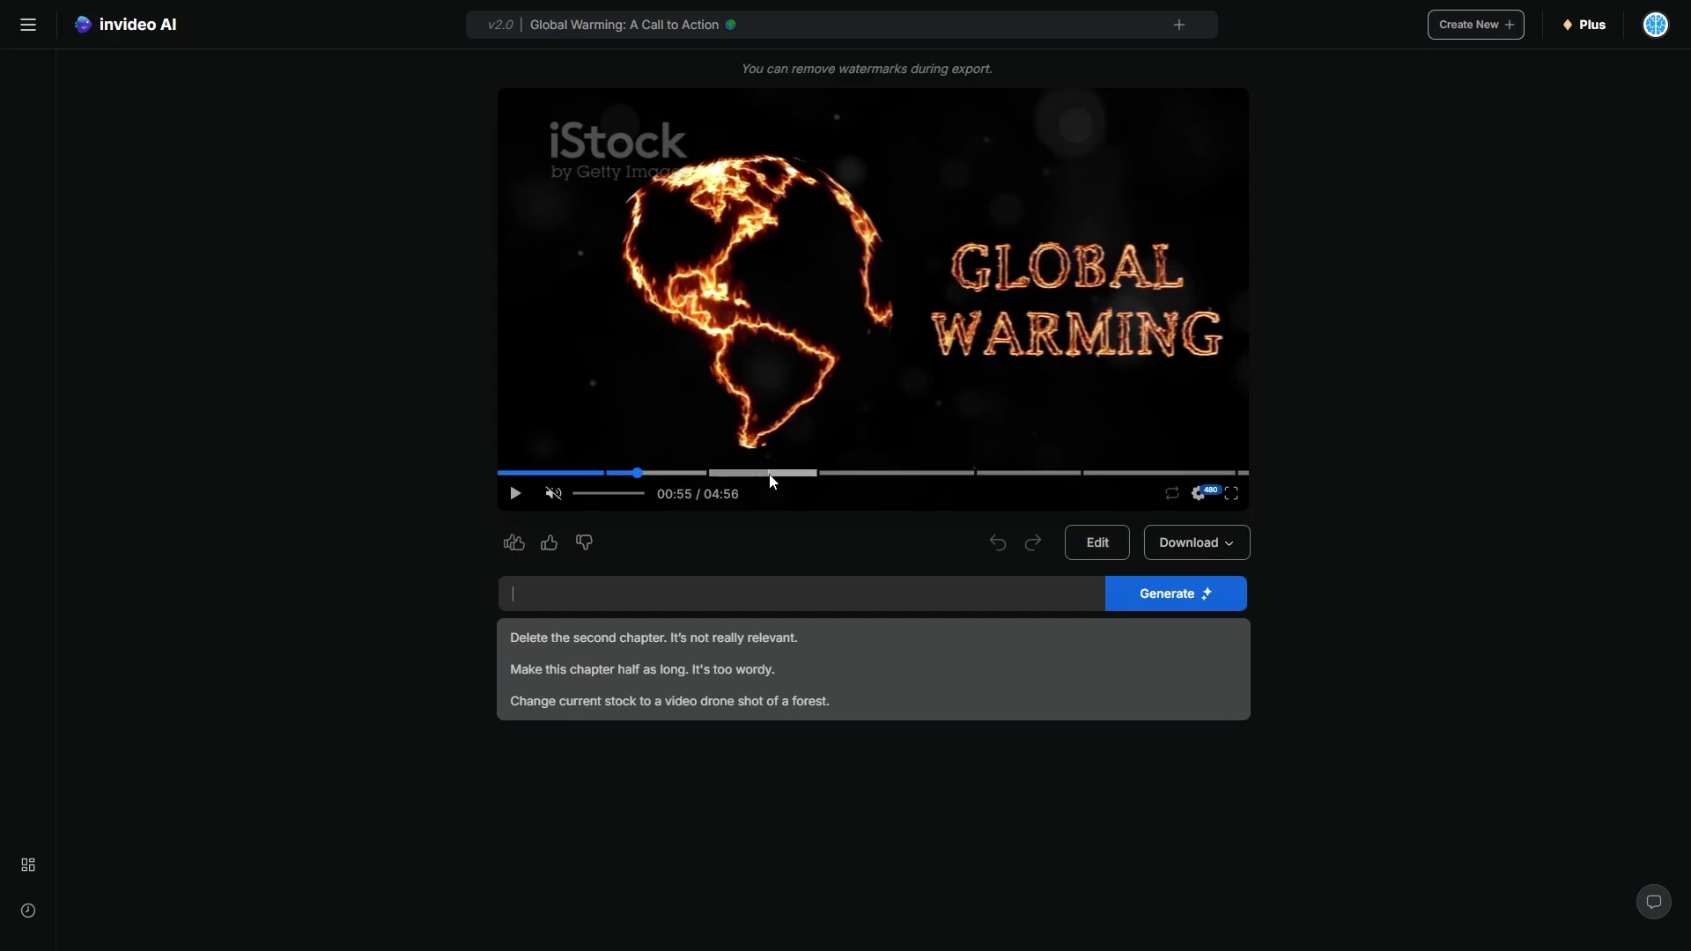
# Jump ahead to the cracked-earth drought footage at 02:16
pyautogui.click(843, 473)
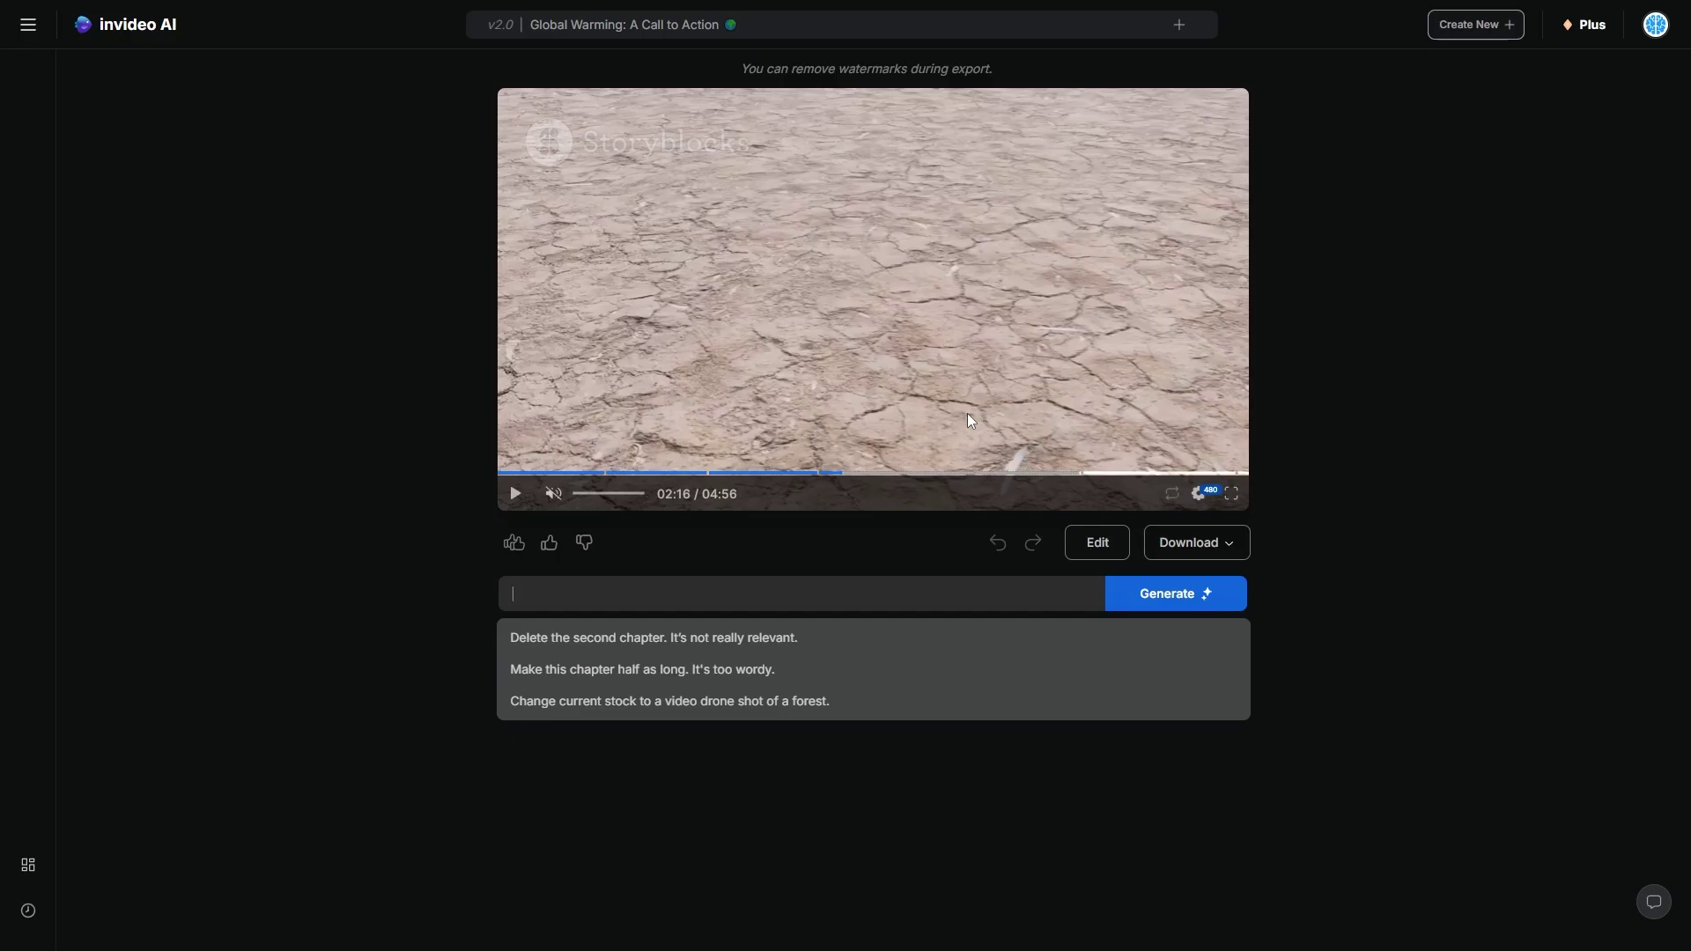
# Jump to the 02:56 forest drone shot and browse its Edit media dialog without making changes
pyautogui.click(944, 473)
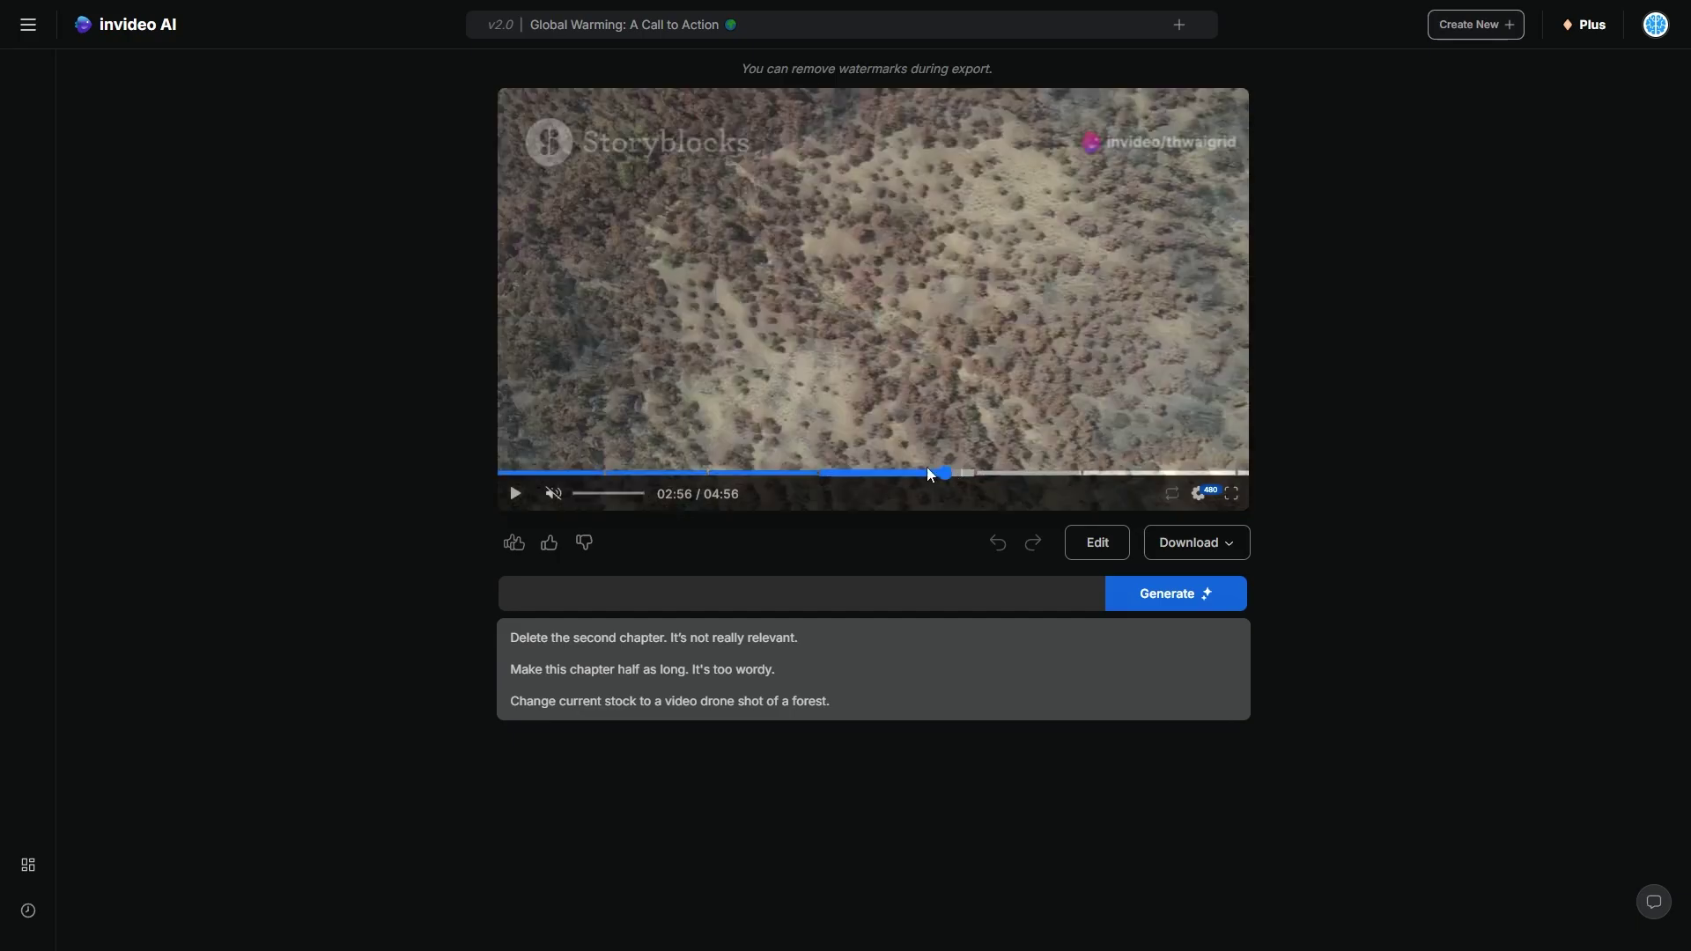
pyautogui.click(1096, 542)
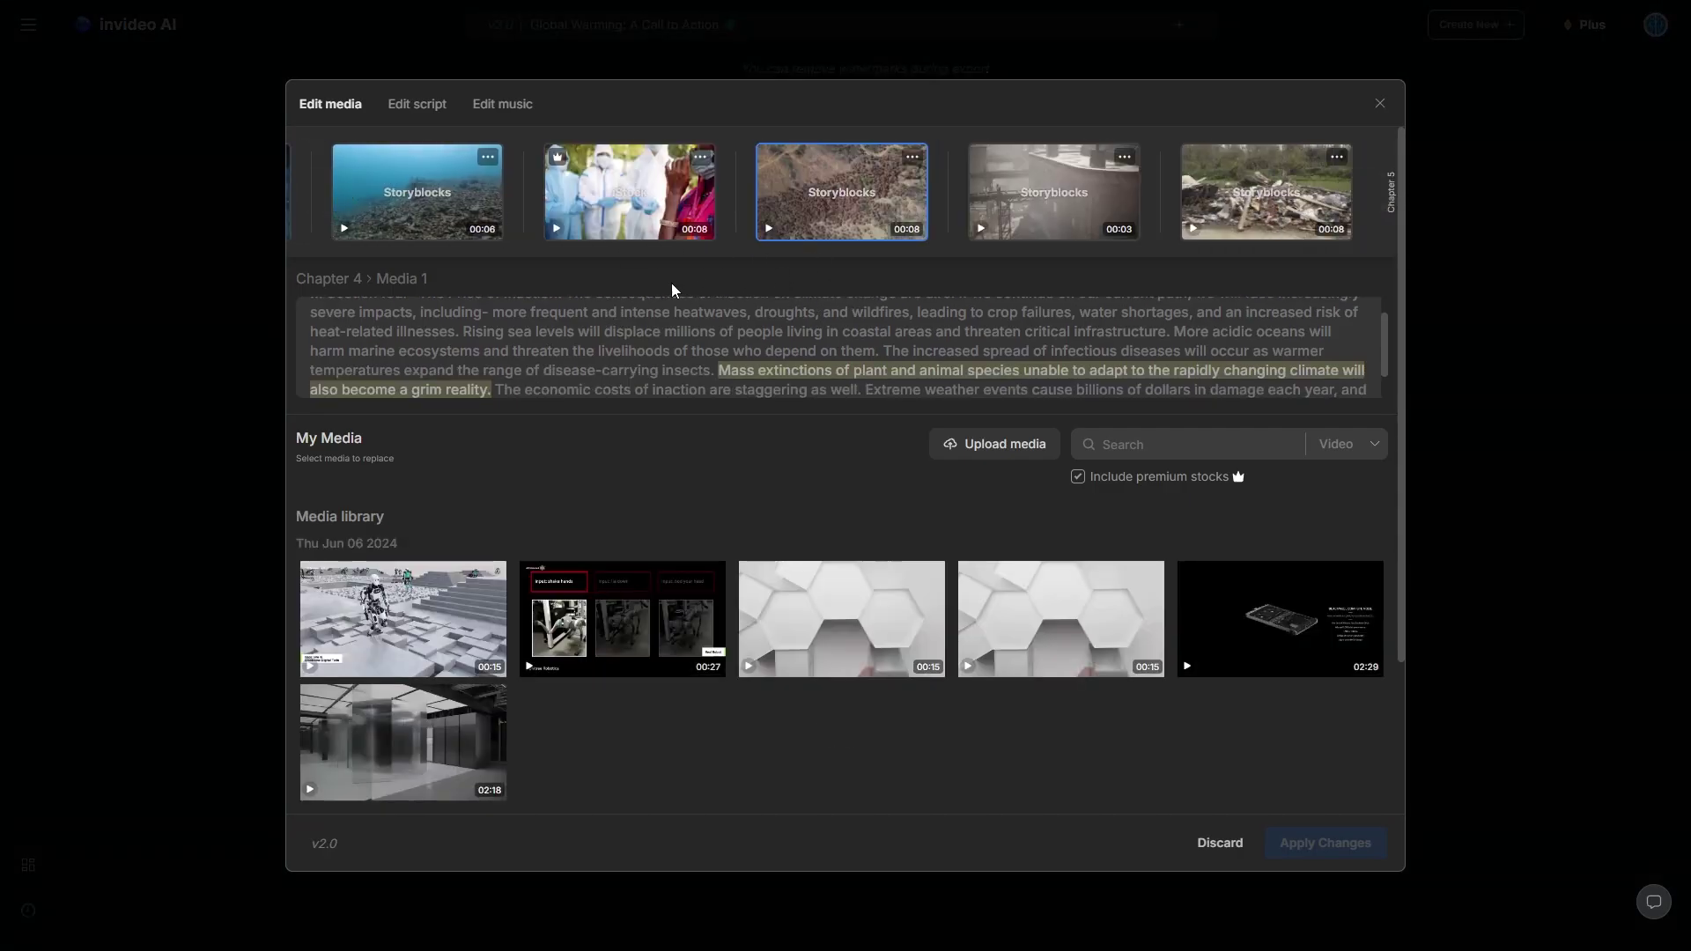
pyautogui.scroll(-1, 881, 352)
pyautogui.scroll(2, 962, 357)
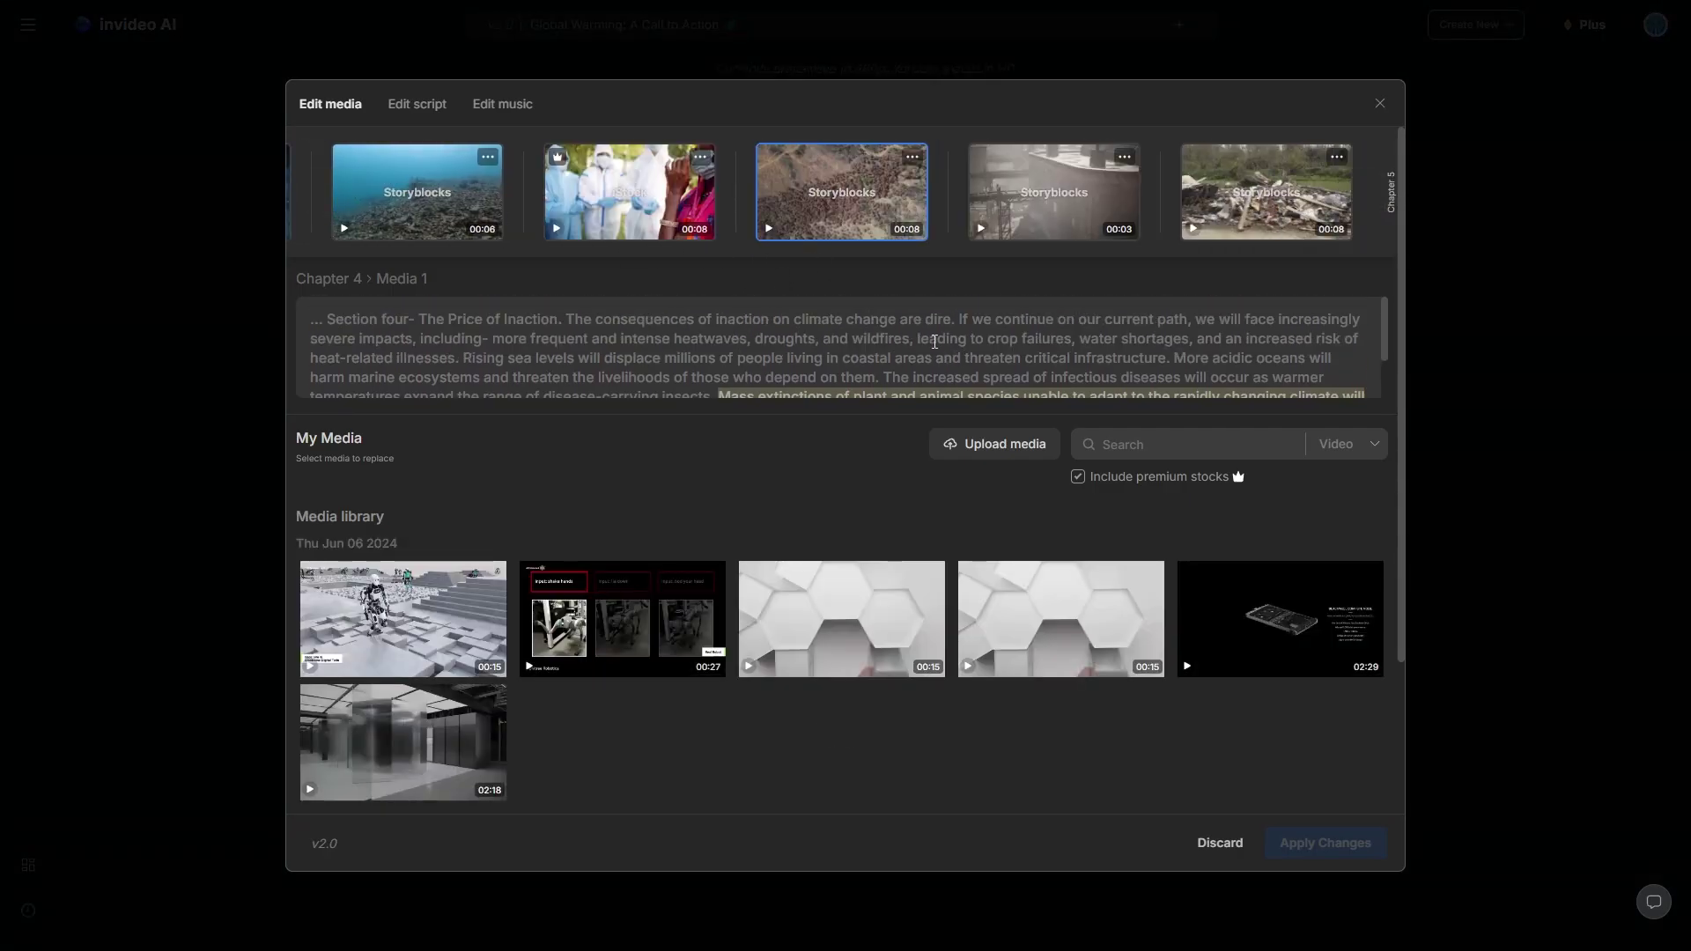
pyautogui.moveTo(910, 341); pyautogui.dragTo(821, 343)
pyautogui.press('Escape')
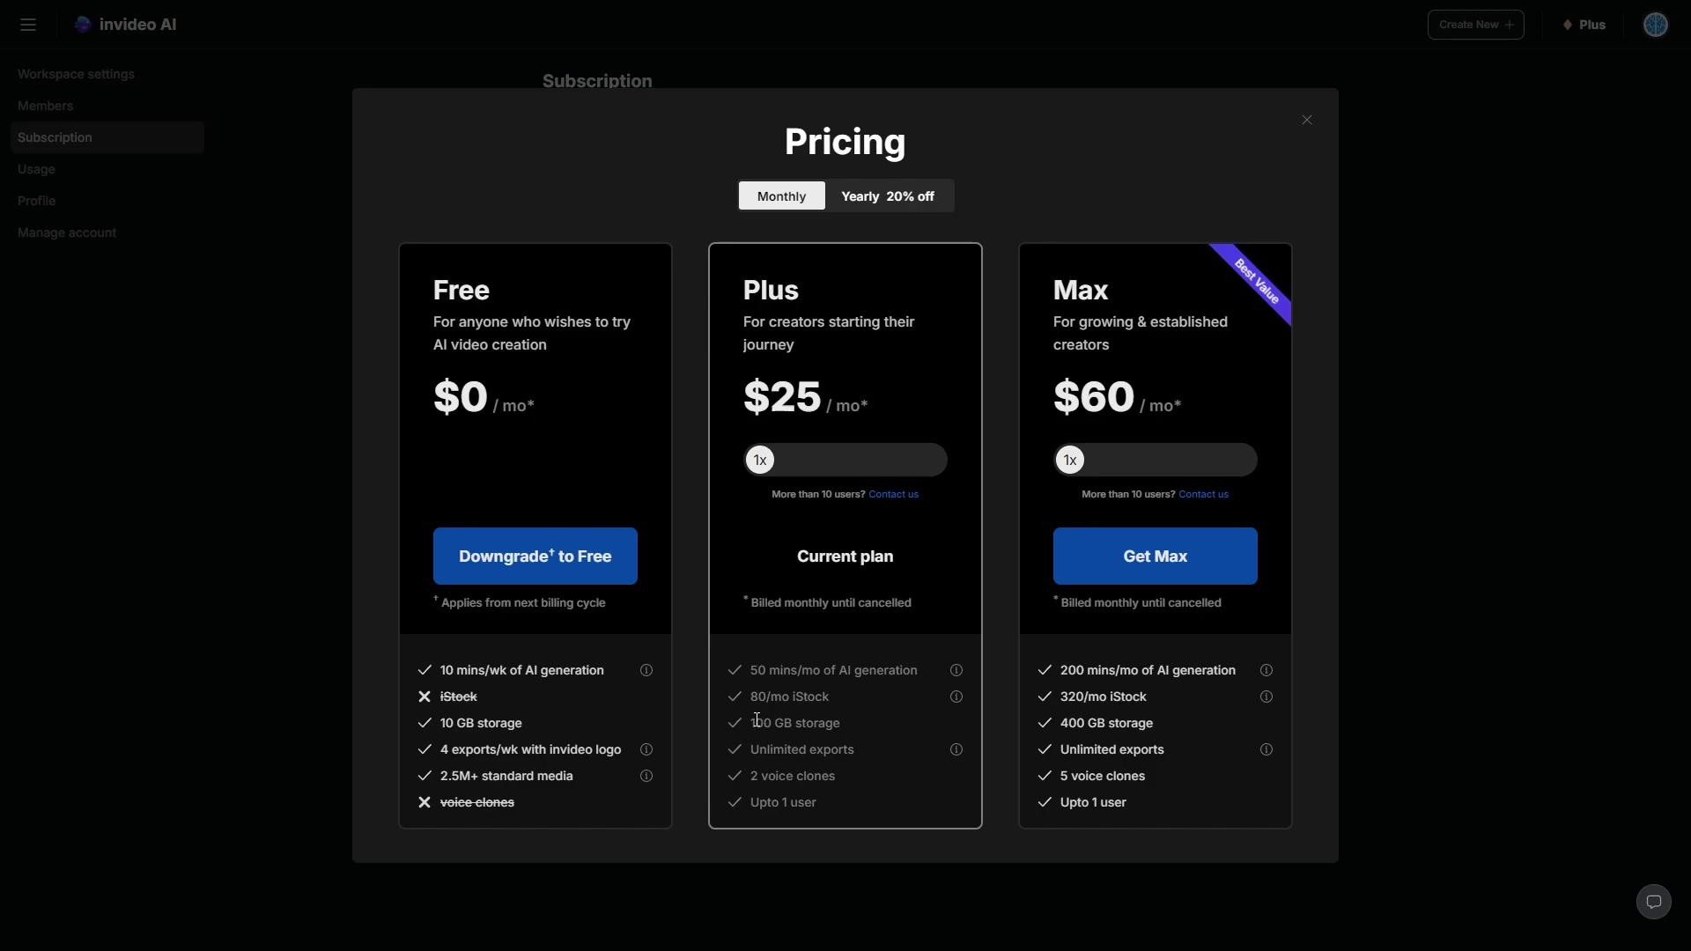
pyautogui.moveTo(757, 720); pyautogui.dragTo(865, 751)
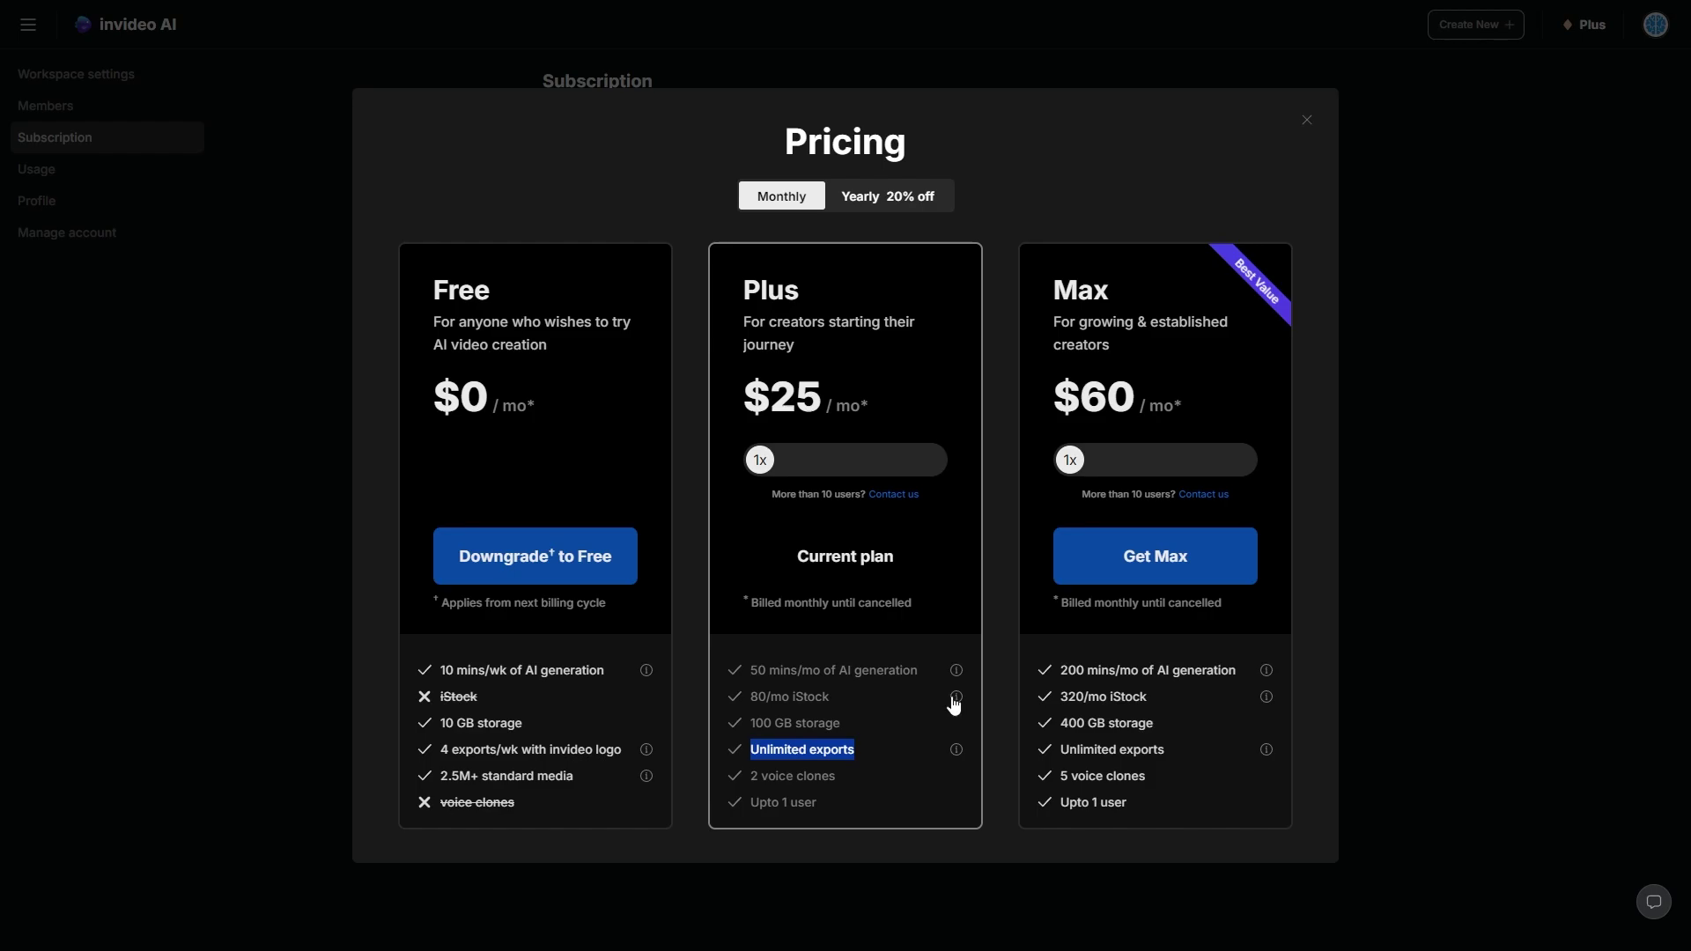
pyautogui.moveTo(955, 702)
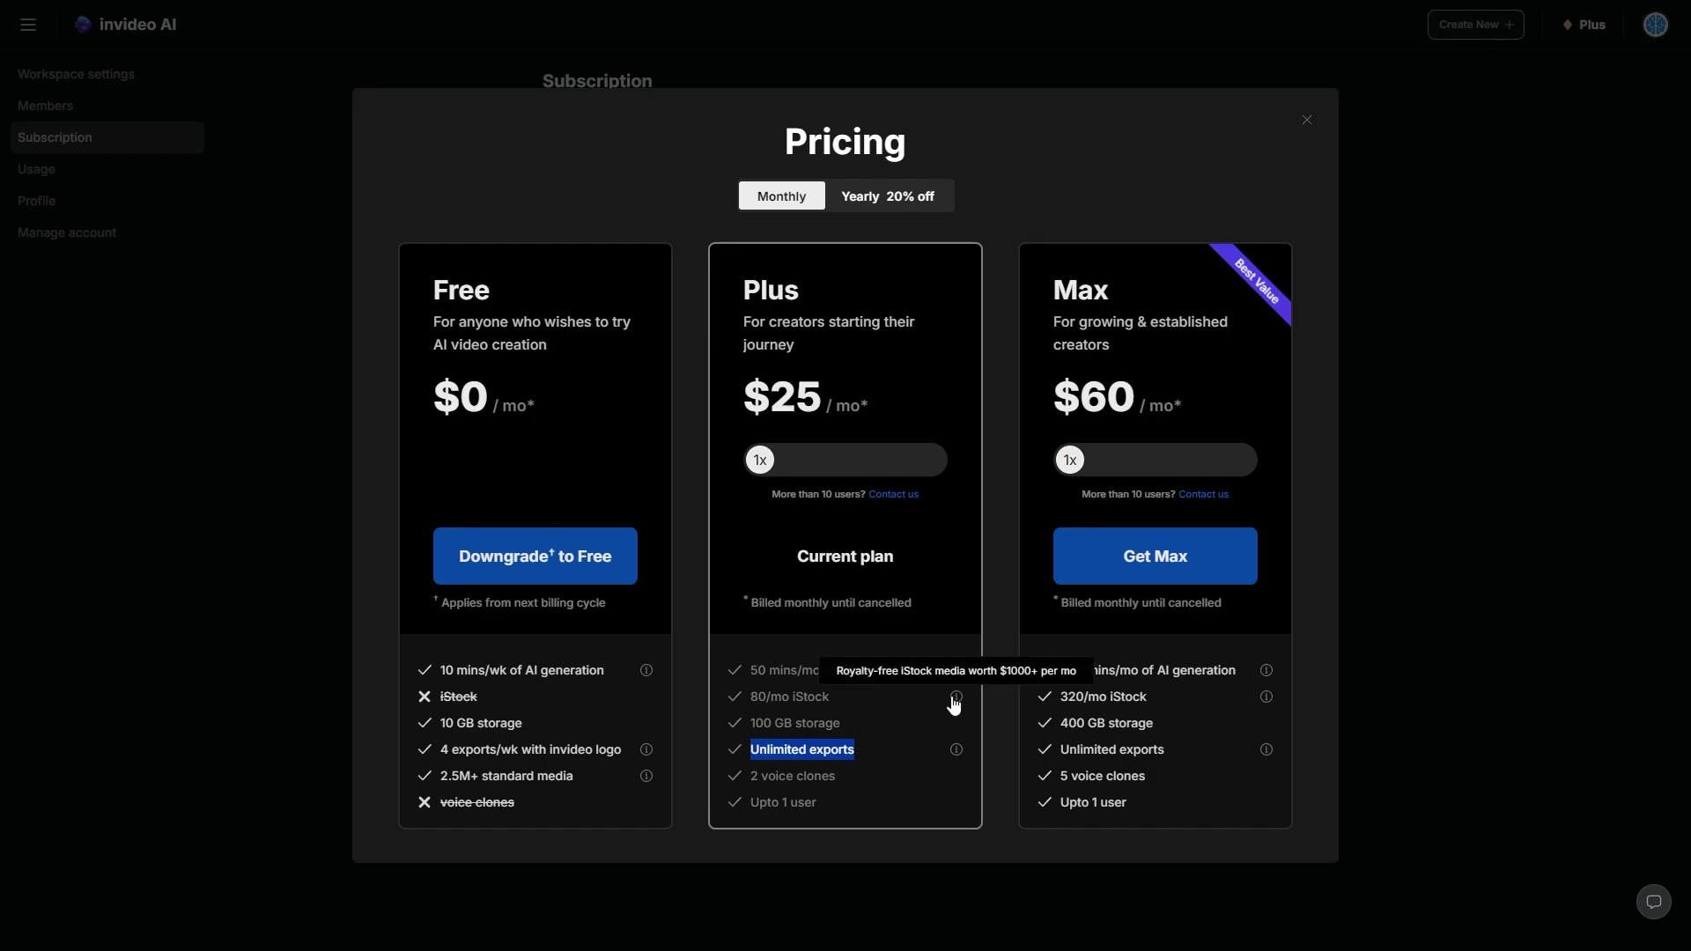